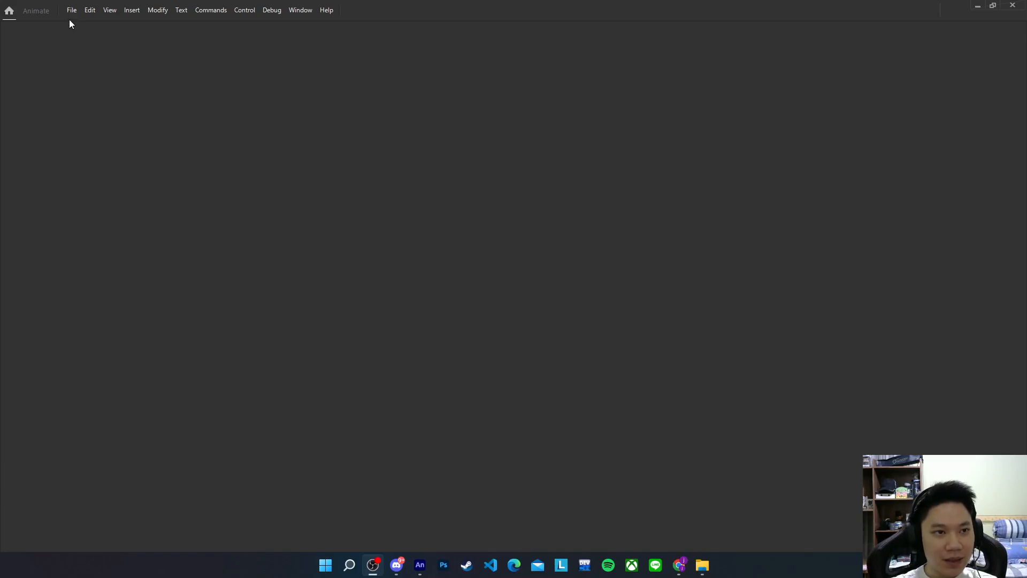
# Create Untitled-1, a new 640×480 HTML5 Canvas document at 30 fps
pyautogui.click(71, 10)
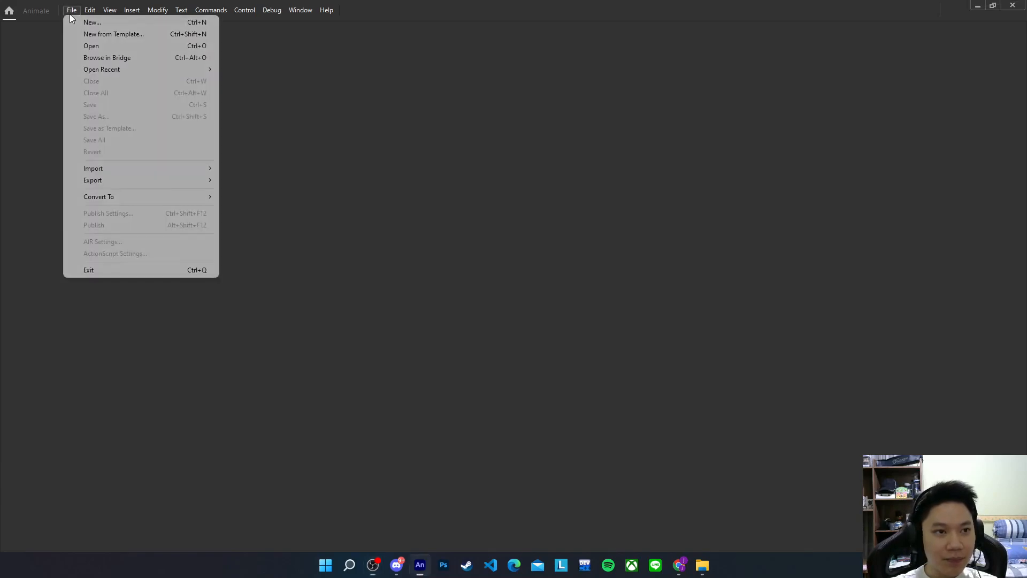
pyautogui.click(98, 23)
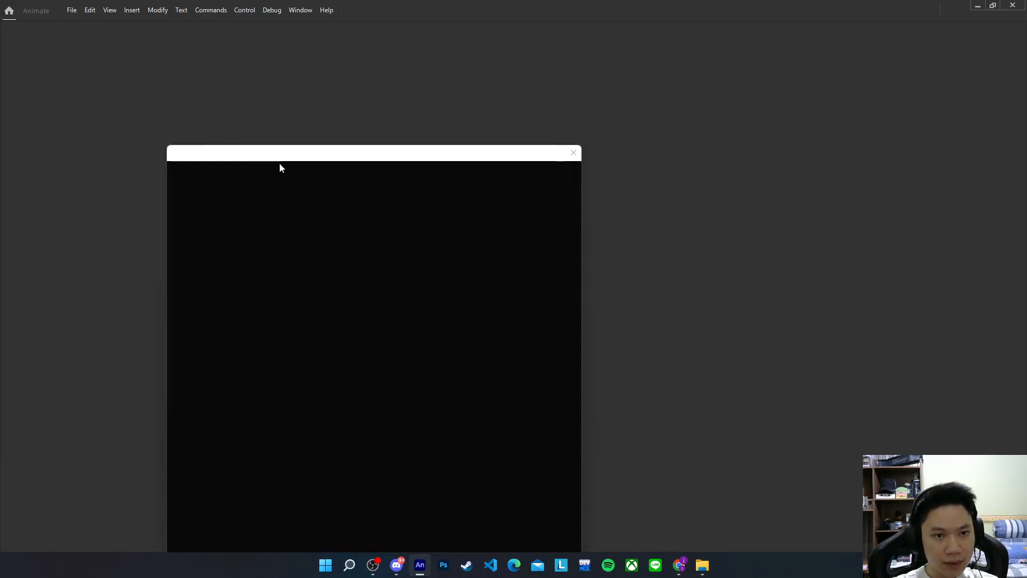
pyautogui.moveTo(408, 159); pyautogui.dragTo(436, 101)
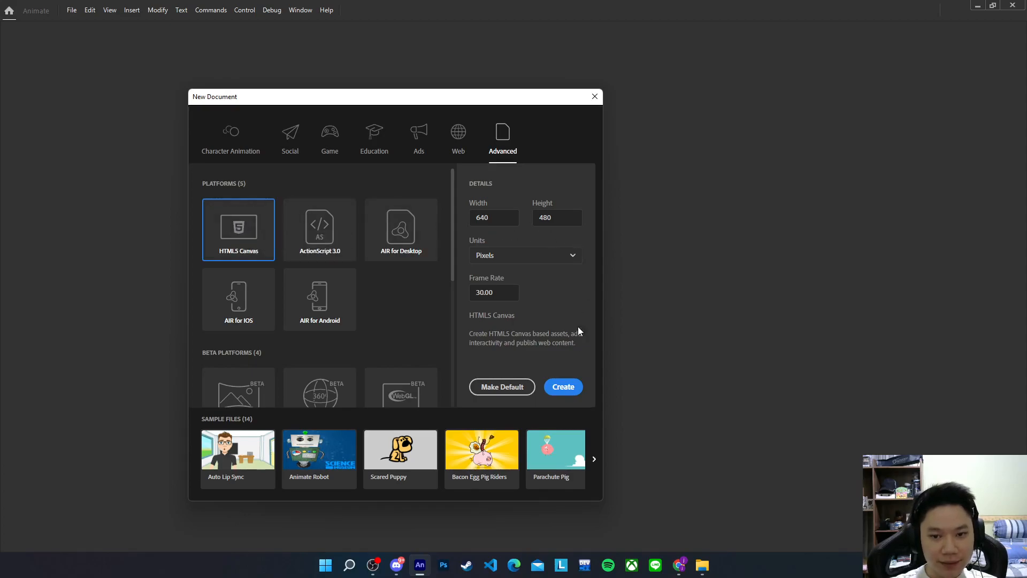
pyautogui.click(567, 390)
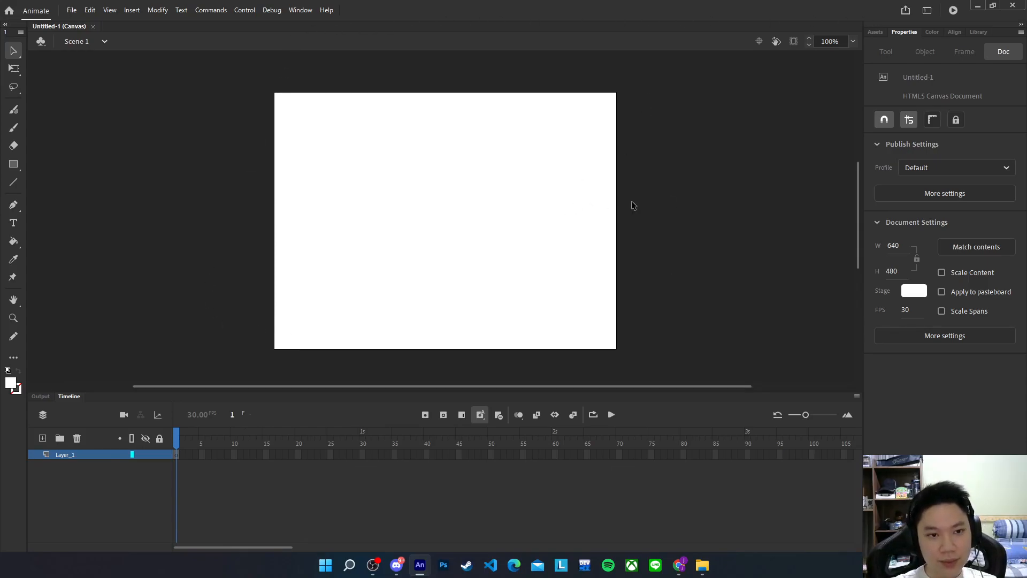
# Save the document as Untitled-1.fla in the New folder
pyautogui.click(71, 10)
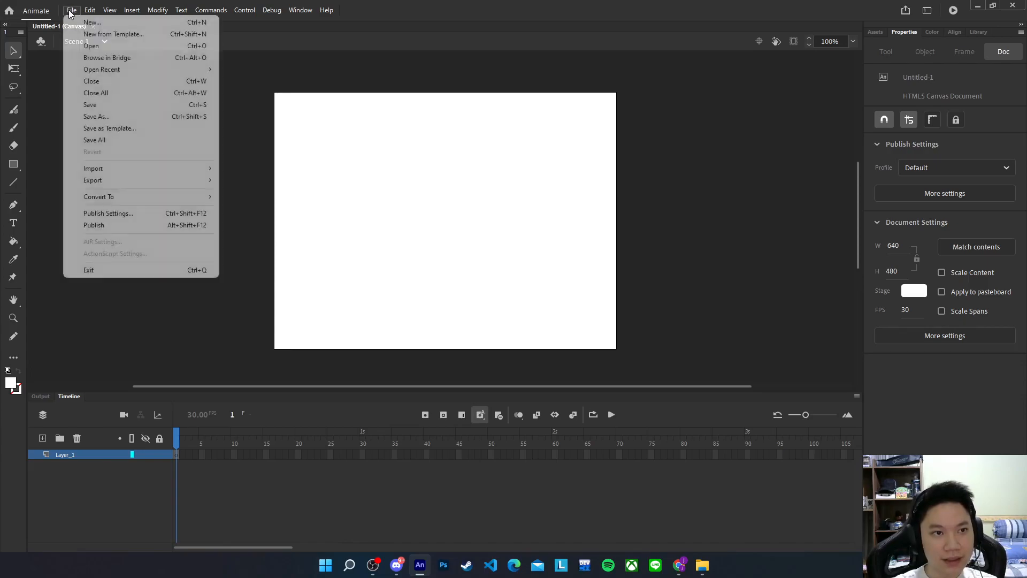
pyautogui.click(96, 117)
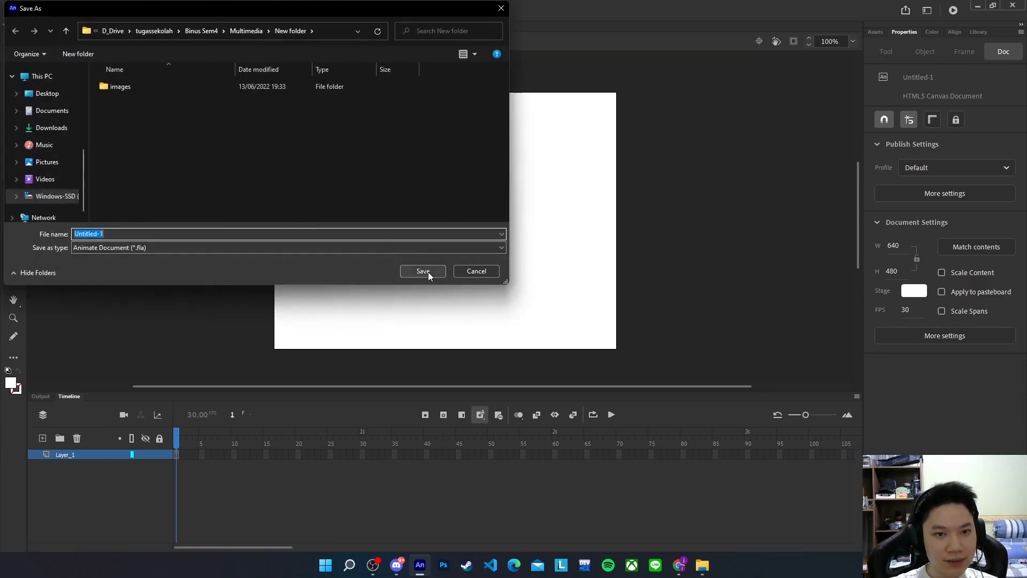
pyautogui.click(428, 272)
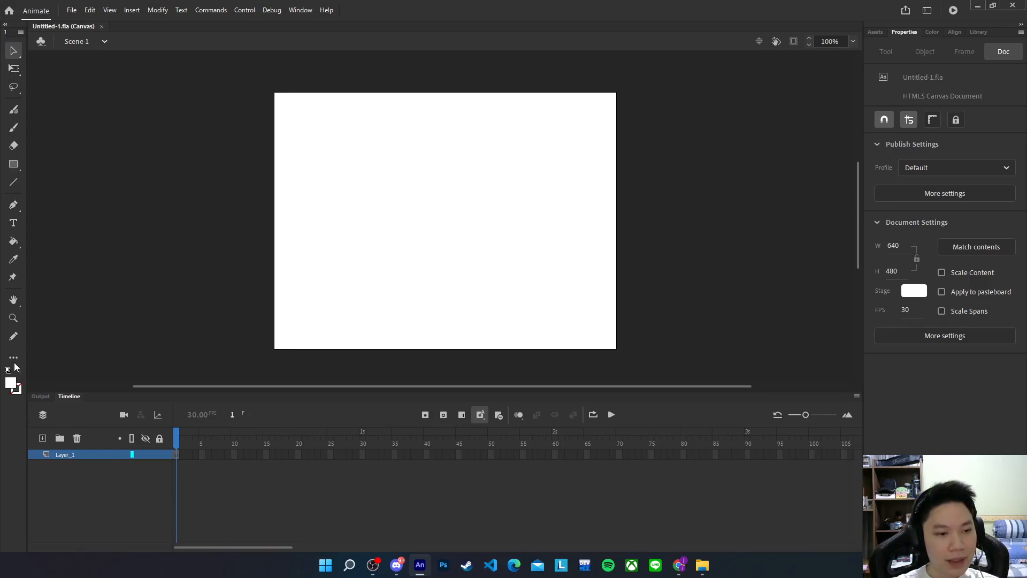
pyautogui.click(12, 49)
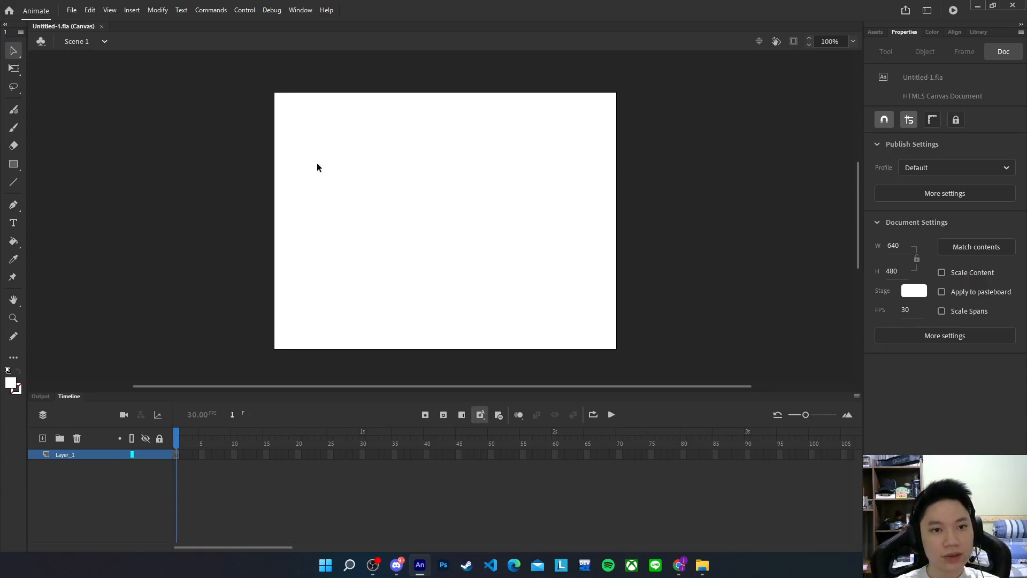
pyautogui.moveTo(351, 188); pyautogui.dragTo(349, 188)
pyautogui.moveTo(295, 118); pyautogui.dragTo(551, 265)
pyautogui.moveTo(326, 128); pyautogui.dragTo(528, 285)
pyautogui.moveTo(226, 63); pyautogui.dragTo(669, 357)
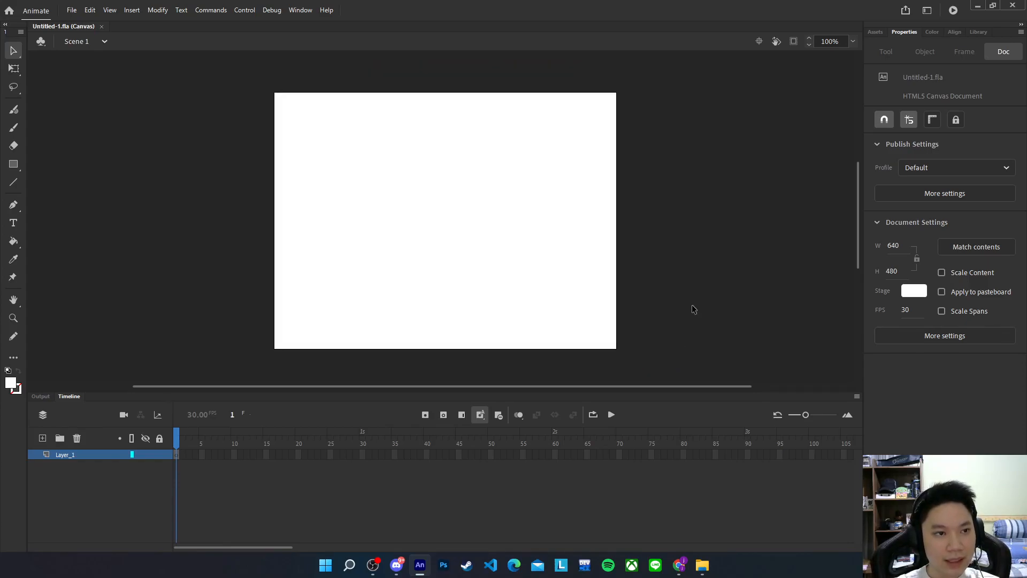
pyautogui.click(14, 165)
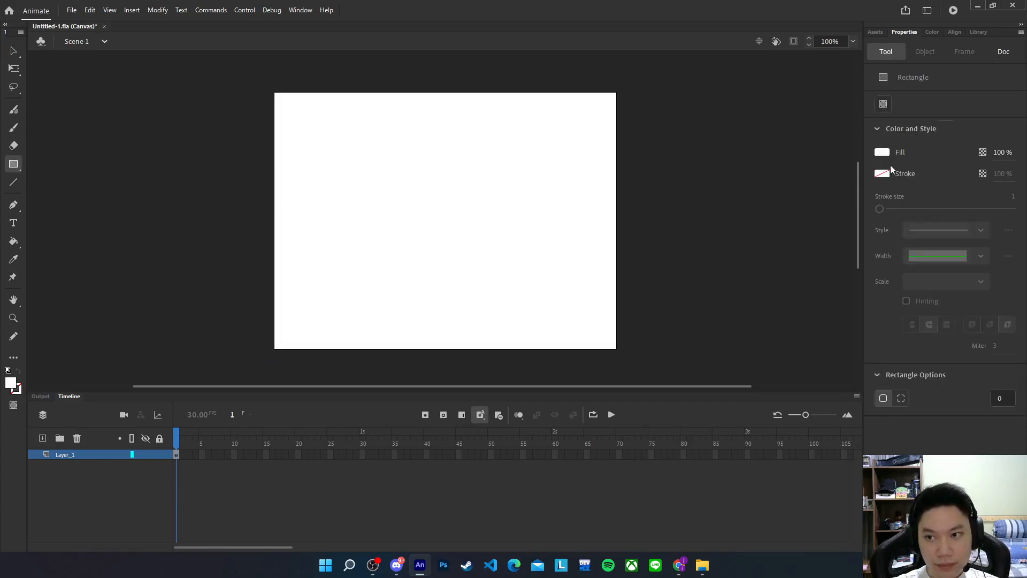
pyautogui.click(883, 153)
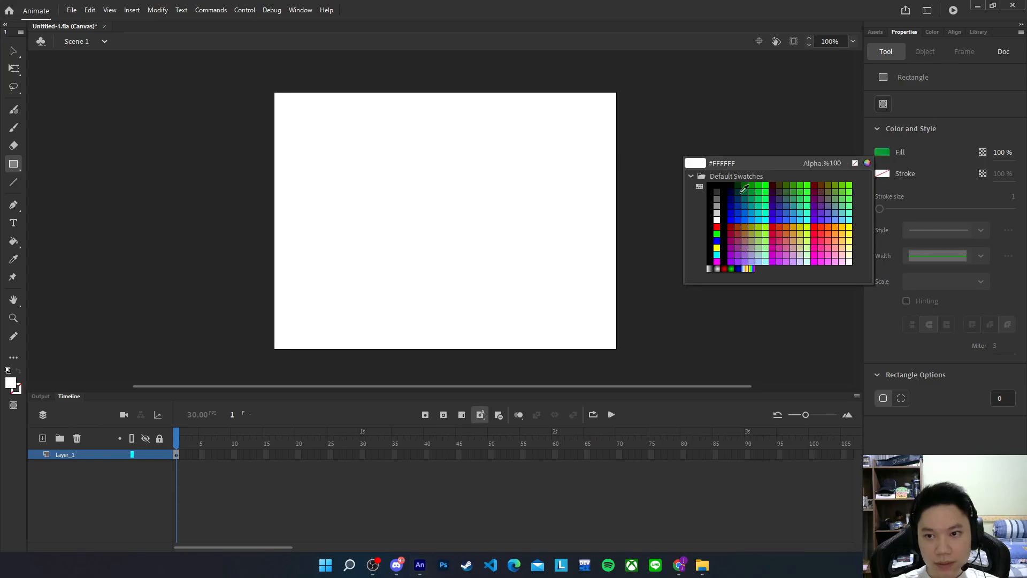
pyautogui.click(738, 213)
pyautogui.moveTo(350, 171); pyautogui.dragTo(487, 268)
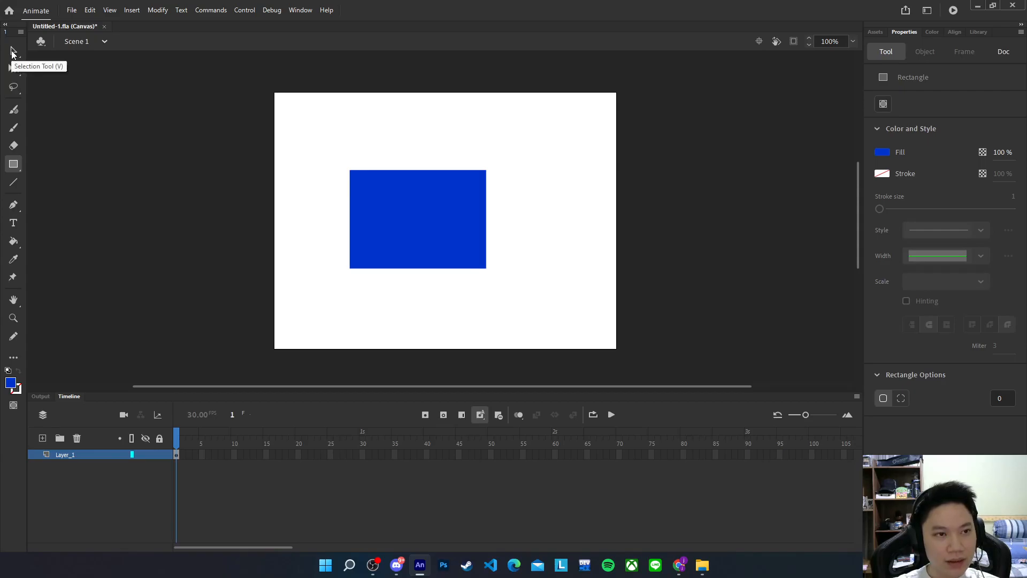
pyautogui.click(13, 52)
pyautogui.click(428, 223)
pyautogui.moveTo(429, 222); pyautogui.dragTo(458, 245)
pyautogui.click(578, 355)
pyautogui.moveTo(449, 210); pyautogui.dragTo(416, 173)
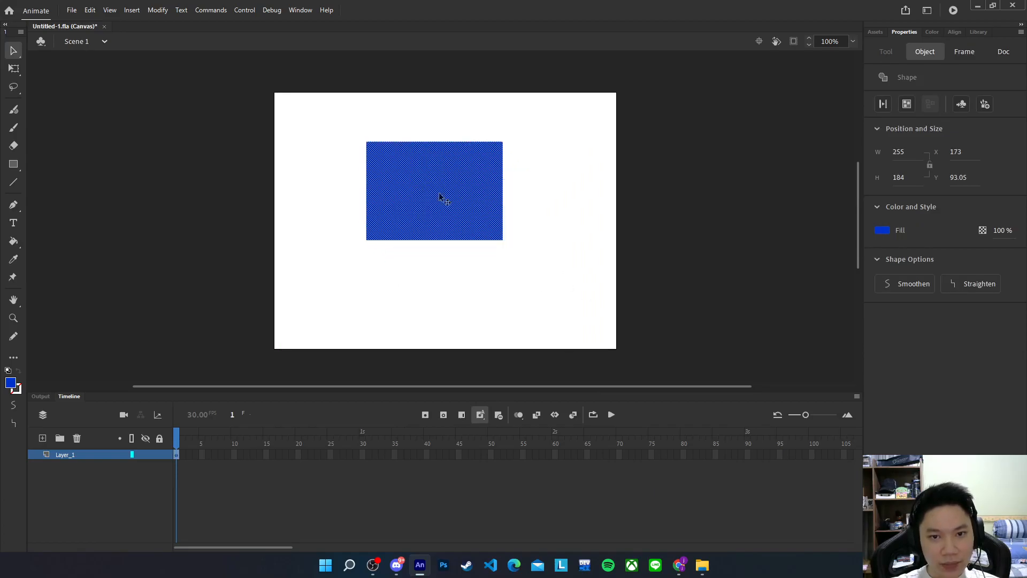
pyautogui.moveTo(322, 161); pyautogui.dragTo(564, 300)
pyautogui.moveTo(444, 211); pyautogui.dragTo(444, 263)
pyautogui.moveTo(322, 133); pyautogui.dragTo(636, 344)
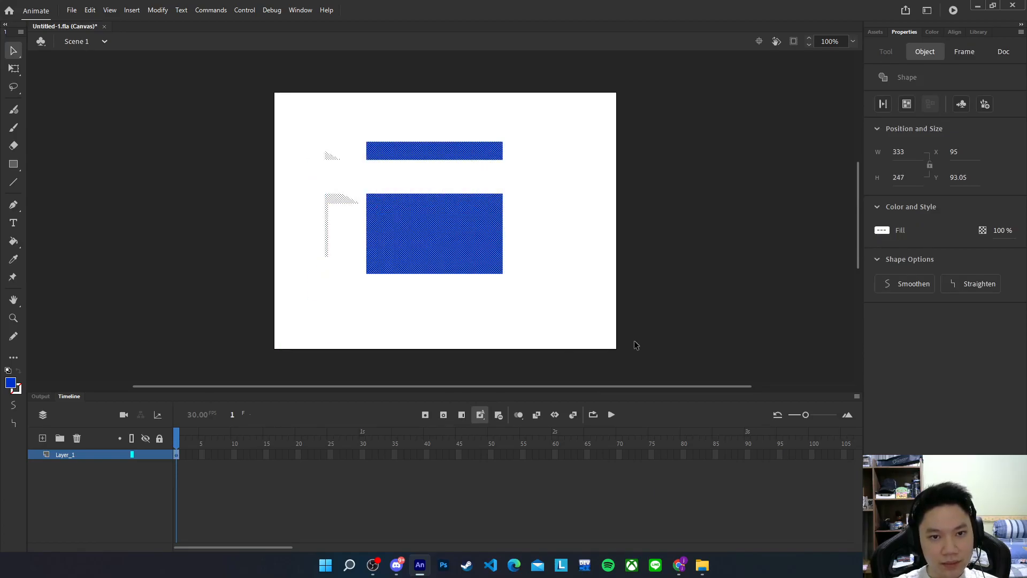
pyautogui.moveTo(275, 111); pyautogui.dragTo(599, 319)
pyautogui.press('Delete')
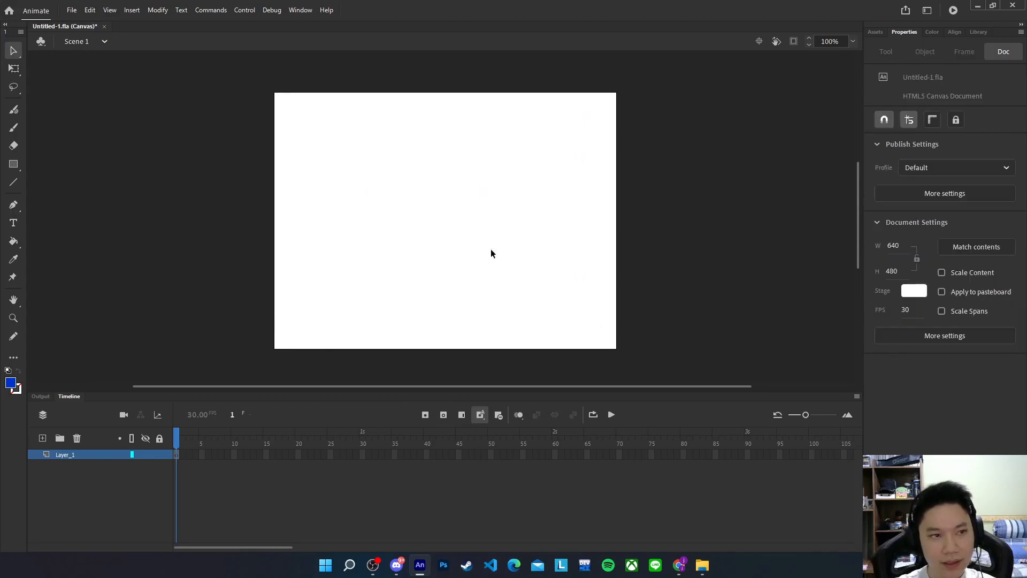
pyautogui.click(14, 164)
# Draw a blue rectangle and scale it up to about 381×198 px with Free Transform
pyautogui.moveTo(332, 174); pyautogui.dragTo(470, 261)
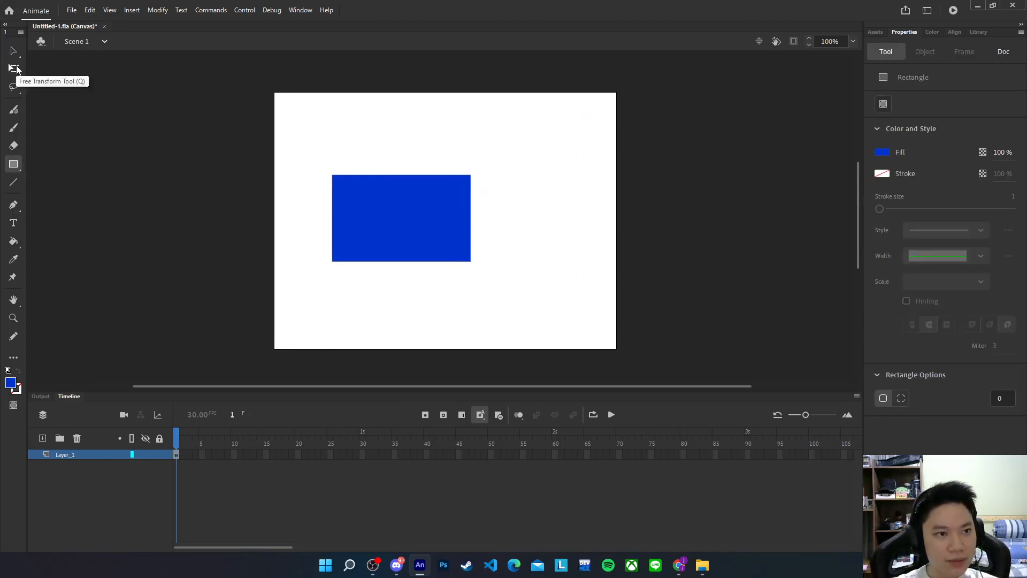
pyautogui.click(14, 69)
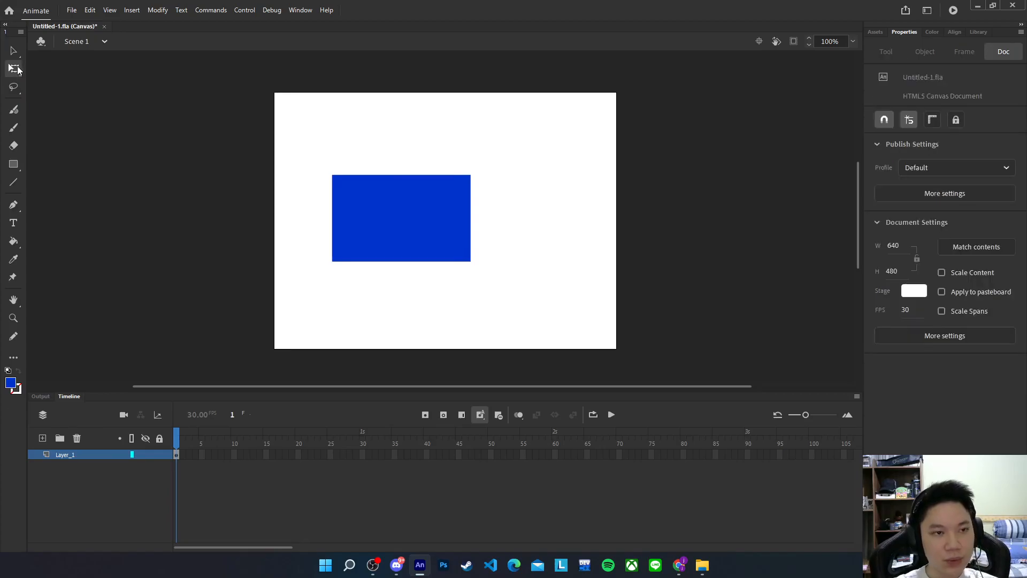
pyautogui.click(410, 221)
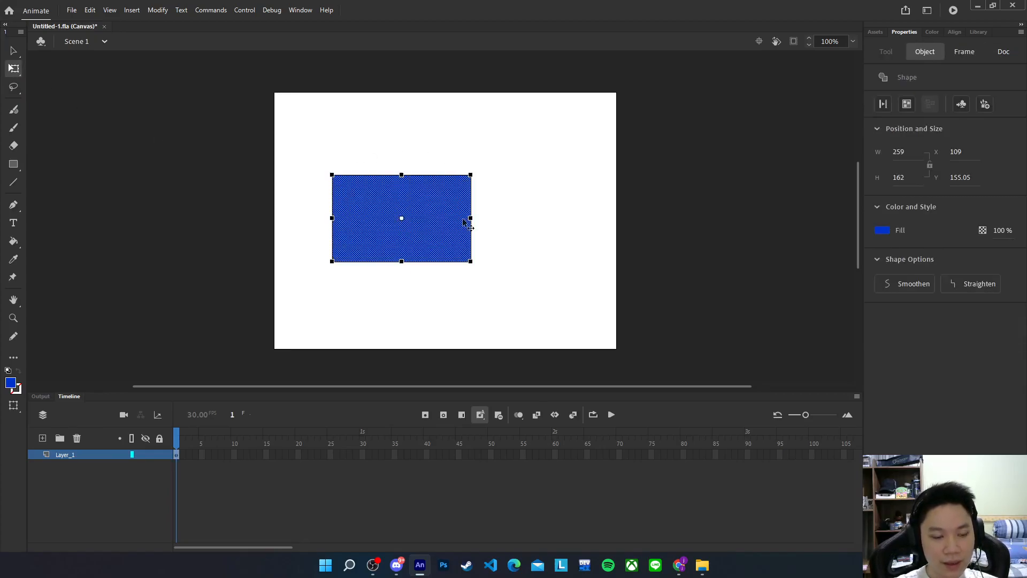
pyautogui.moveTo(470, 175)
pyautogui.mouseDown()
pyautogui.moveTo(499, 151)
pyautogui.moveTo(443, 135)
pyautogui.moveTo(326, 238)
pyautogui.moveTo(246, 289)
pyautogui.moveTo(571, 241)
pyautogui.moveTo(615, 115)
pyautogui.moveTo(435, 168)
pyautogui.moveTo(522, 131)
pyautogui.moveTo(466, 153)
pyautogui.moveTo(563, 186)
pyautogui.moveTo(546, 120)
pyautogui.moveTo(489, 175)
pyautogui.moveTo(552, 179)
pyautogui.moveTo(483, 170)
pyautogui.mouseUp()
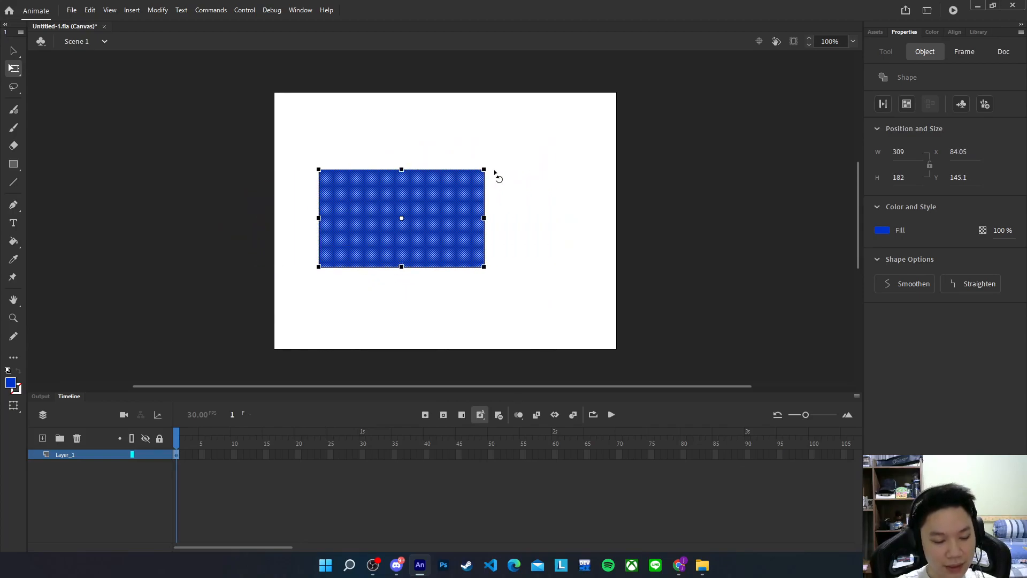
pyautogui.moveTo(484, 169); pyautogui.dragTo(512, 156)
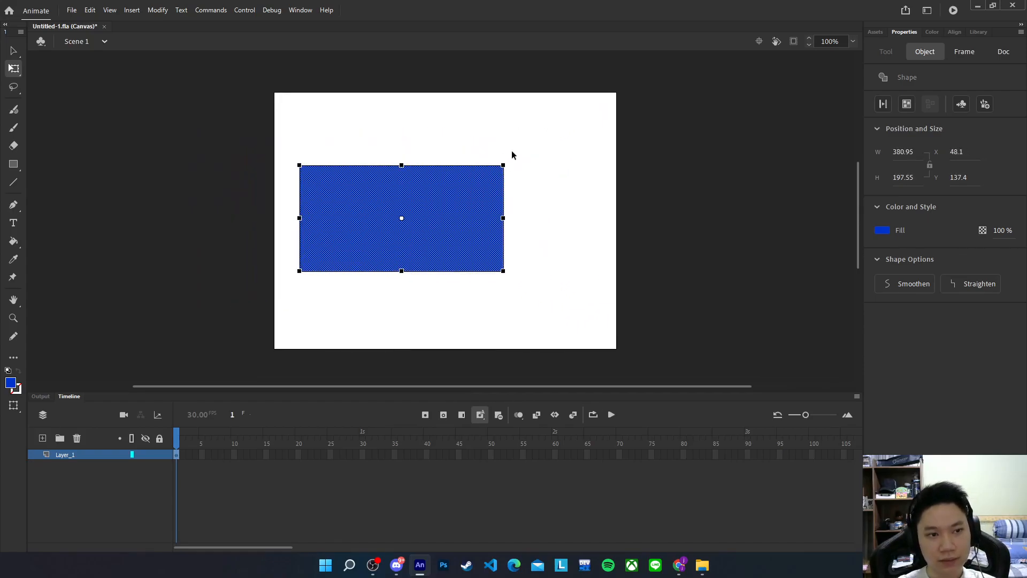
# Paint practice strokes to the right of the rectangle with the Fluid Brush
pyautogui.click(18, 111)
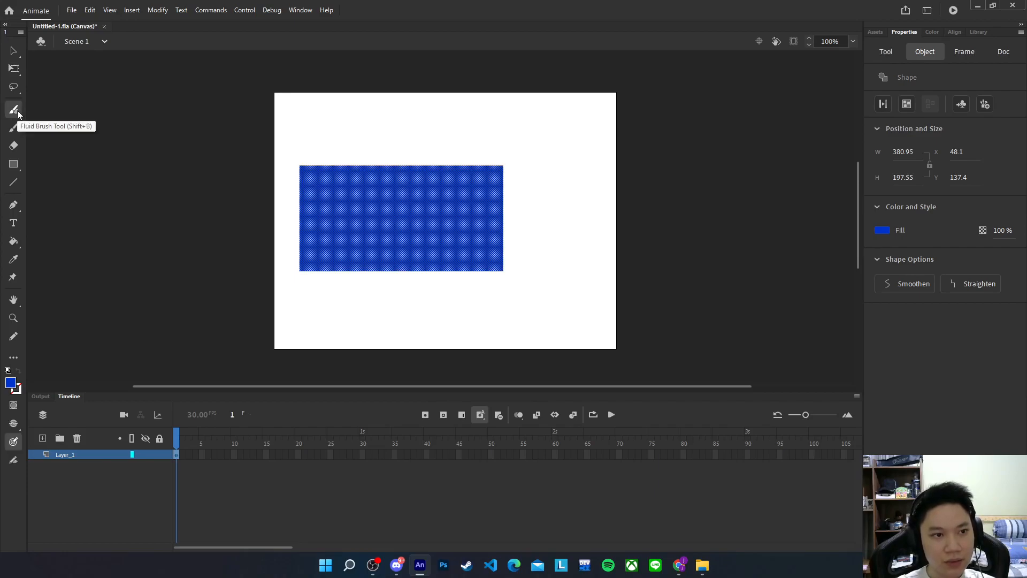
pyautogui.moveTo(502, 119)
pyautogui.mouseDown()
pyautogui.moveTo(542, 126)
pyautogui.moveTo(547, 164)
pyautogui.moveTo(516, 170)
pyautogui.moveTo(539, 154)
pyautogui.moveTo(597, 212)
pyautogui.mouseUp()
pyautogui.moveTo(523, 263); pyautogui.dragTo(559, 277)
pyautogui.moveTo(506, 301)
pyautogui.mouseDown()
pyautogui.moveTo(518, 337)
pyautogui.moveTo(487, 321)
pyautogui.moveTo(514, 321)
pyautogui.mouseUp()
# Paint a blob and thin strokes with the Classic Brush at sizes 69, 6 and 1
pyautogui.click(13, 128)
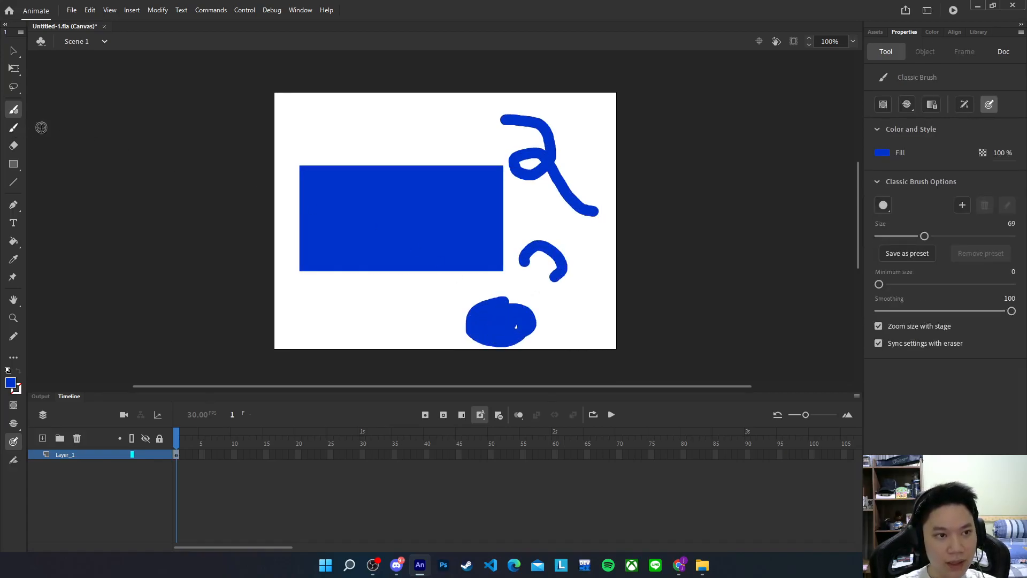
pyautogui.moveTo(362, 119)
pyautogui.mouseDown()
pyautogui.moveTo(386, 152)
pyautogui.moveTo(311, 125)
pyautogui.moveTo(351, 112)
pyautogui.mouseUp()
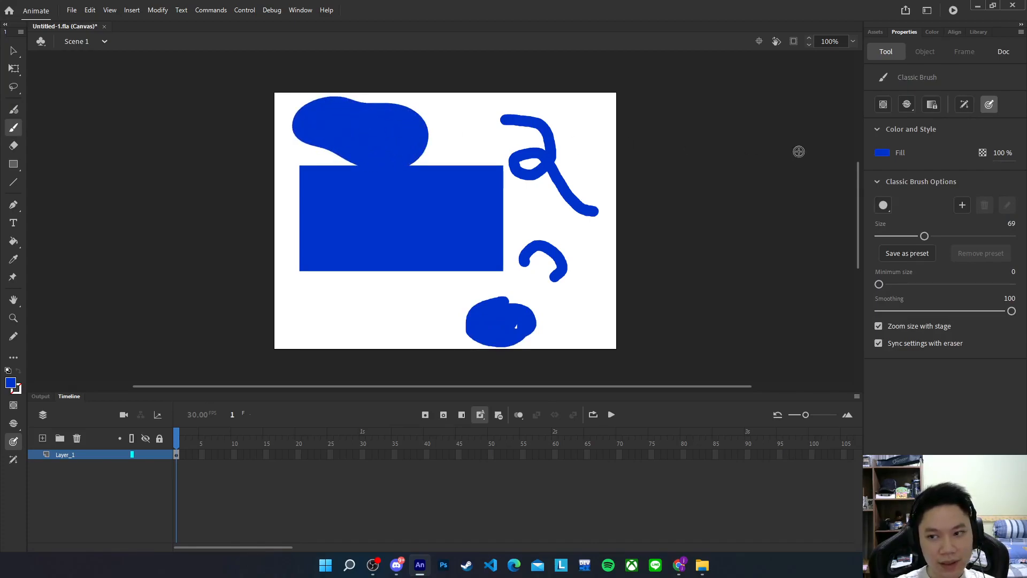
pyautogui.moveTo(920, 237); pyautogui.dragTo(882, 240)
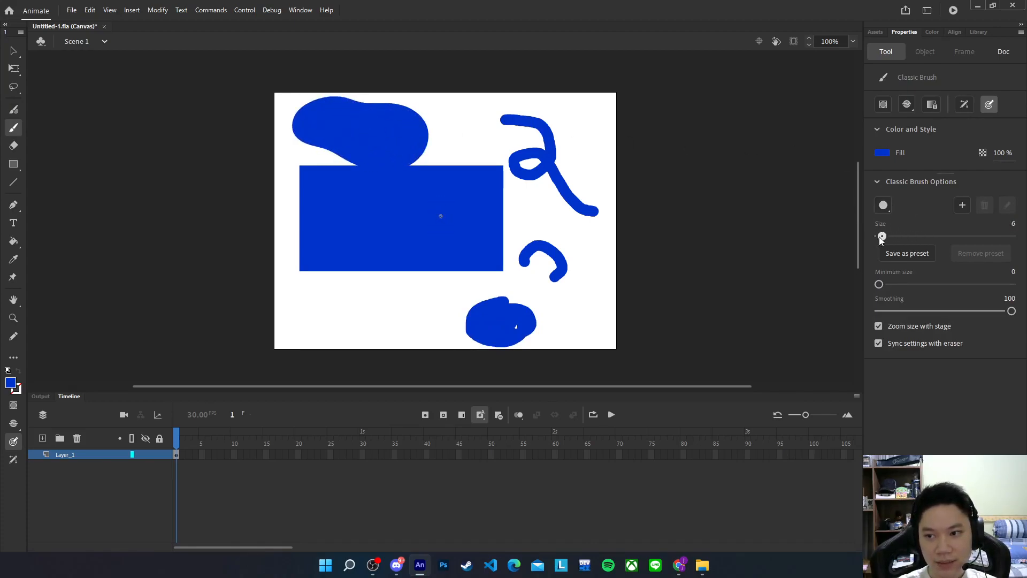
pyautogui.moveTo(569, 237)
pyautogui.mouseDown()
pyautogui.moveTo(595, 251)
pyautogui.moveTo(602, 298)
pyautogui.moveTo(571, 307)
pyautogui.moveTo(569, 321)
pyautogui.moveTo(586, 317)
pyautogui.moveTo(564, 287)
pyautogui.mouseUp()
pyautogui.moveTo(883, 239); pyautogui.dragTo(879, 237)
pyautogui.moveTo(350, 298)
pyautogui.mouseDown()
pyautogui.moveTo(388, 298)
pyautogui.moveTo(363, 319)
pyautogui.moveTo(409, 305)
pyautogui.moveTo(412, 318)
pyautogui.moveTo(447, 291)
pyautogui.mouseUp()
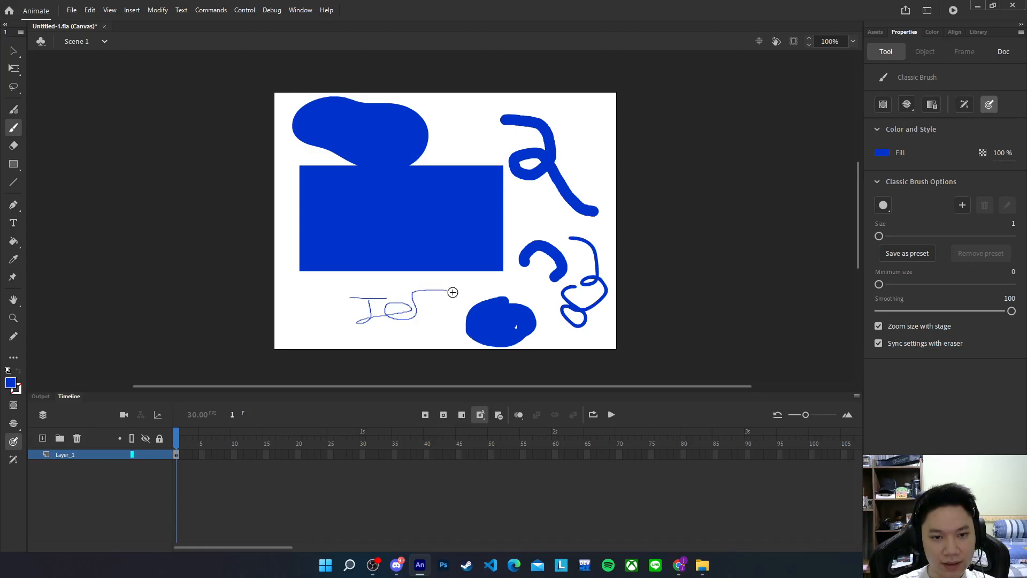
# Erase the rectangle and all strokes with the Eraser at size 77
pyautogui.click(14, 145)
pyautogui.moveTo(301, 105); pyautogui.dragTo(294, 129)
pyautogui.moveTo(880, 184); pyautogui.dragTo(932, 185)
pyautogui.moveTo(294, 104)
pyautogui.mouseDown()
pyautogui.moveTo(331, 95)
pyautogui.moveTo(328, 108)
pyautogui.moveTo(385, 103)
pyautogui.moveTo(389, 169)
pyautogui.moveTo(460, 150)
pyautogui.mouseUp()
pyautogui.moveTo(263, 172)
pyautogui.mouseDown()
pyautogui.moveTo(300, 162)
pyautogui.moveTo(298, 232)
pyautogui.moveTo(381, 172)
pyautogui.moveTo(266, 289)
pyautogui.moveTo(472, 156)
pyautogui.moveTo(532, 192)
pyautogui.moveTo(431, 247)
pyautogui.moveTo(498, 303)
pyautogui.moveTo(604, 321)
pyautogui.moveTo(472, 278)
pyautogui.moveTo(500, 129)
pyautogui.moveTo(586, 152)
pyautogui.mouseUp()
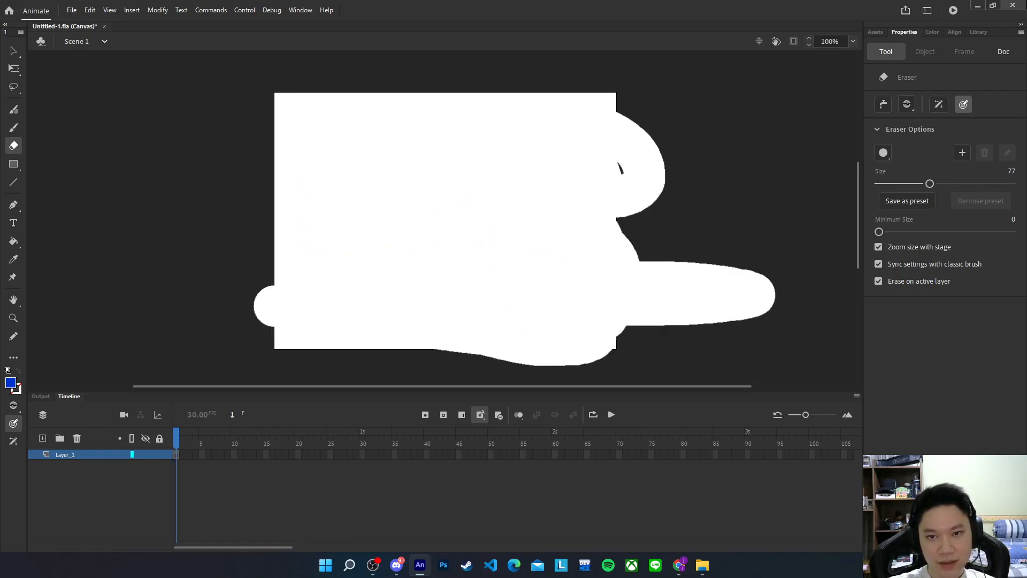
pyautogui.moveTo(1016, 7); pyautogui.dragTo(762, 151)
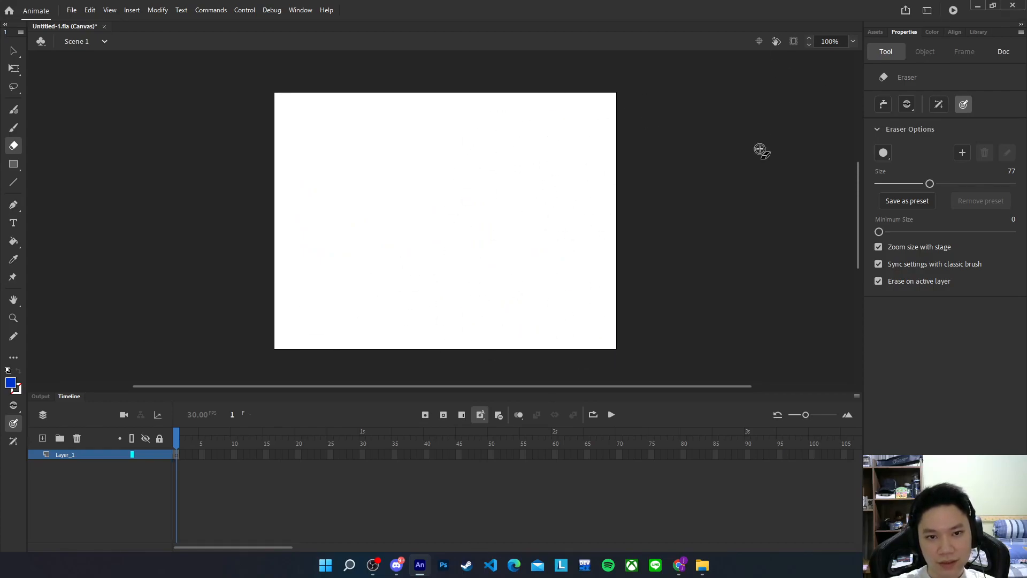
# Draw a small blue rectangle, a wide ellipse, a circle and a tall narrow oval
pyautogui.click(14, 165)
pyautogui.moveTo(297, 117); pyautogui.dragTo(376, 164)
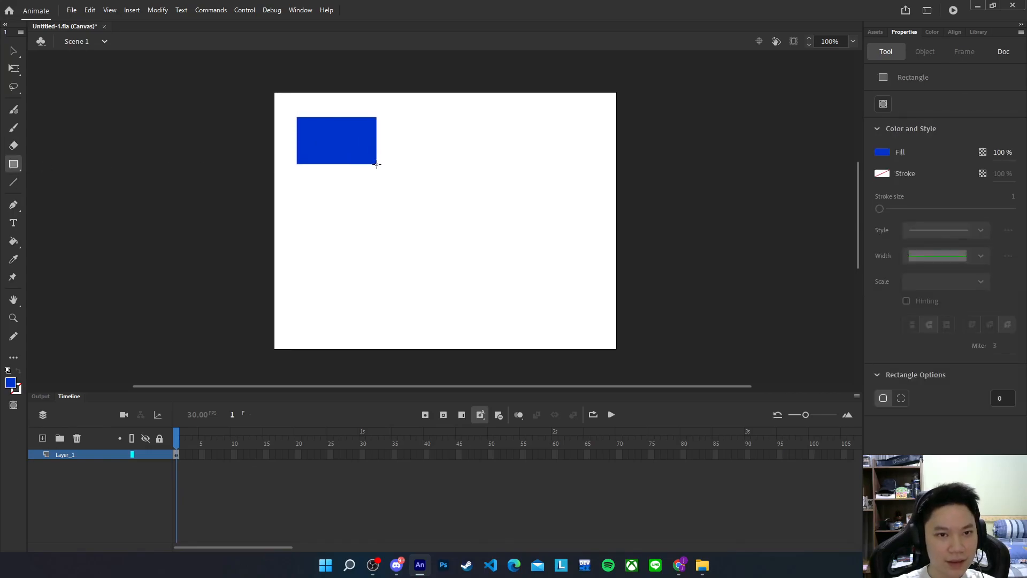
pyautogui.click(15, 166)
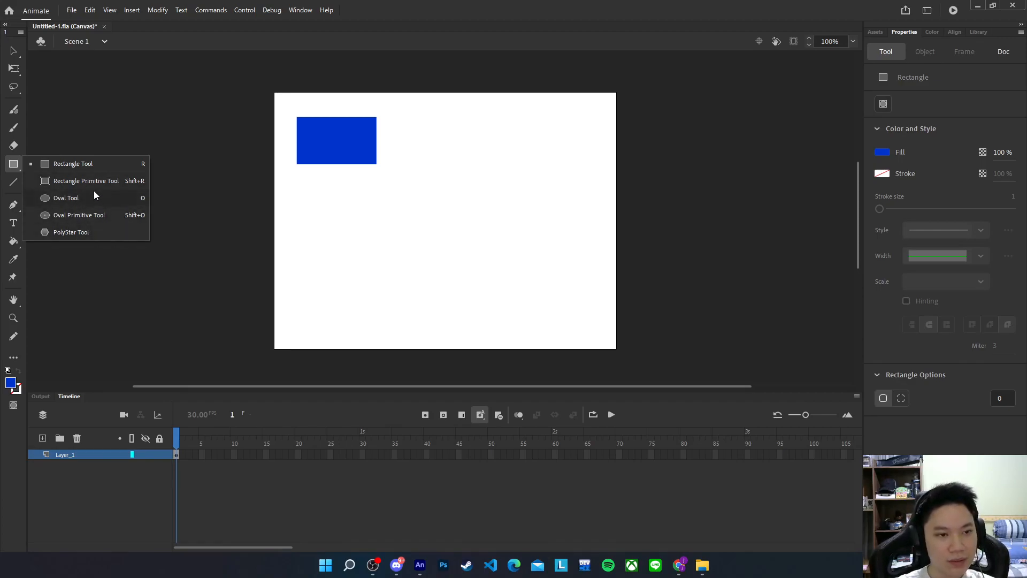
pyautogui.click(95, 196)
pyautogui.moveTo(317, 210); pyautogui.dragTo(451, 267)
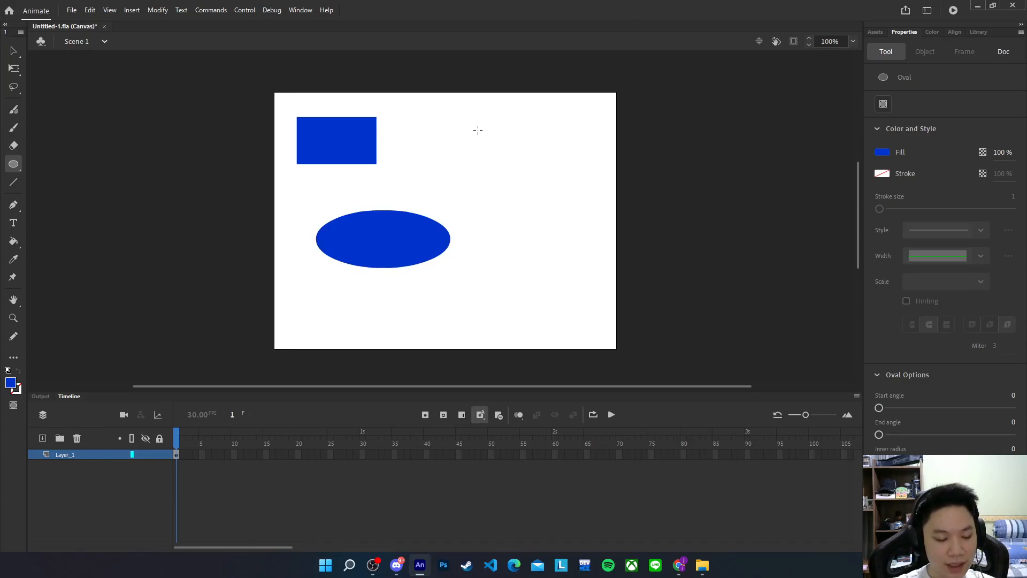
pyautogui.moveTo(449, 132); pyautogui.dragTo(583, 309)
pyautogui.moveTo(557, 179); pyautogui.dragTo(584, 101)
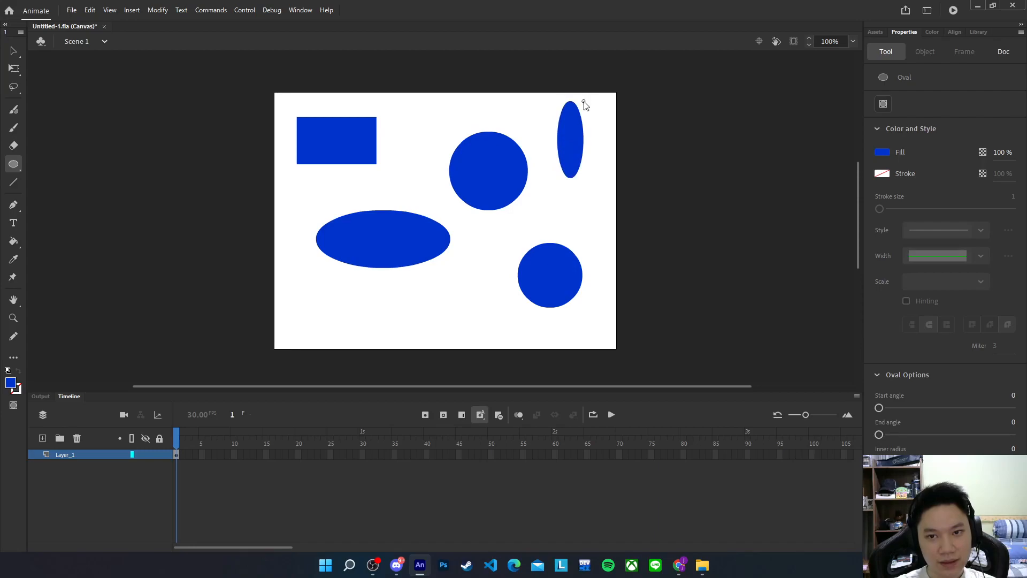
# Draw a pentagon, then set the PolyStar style to star and draw a blue star
pyautogui.click(14, 163)
pyautogui.click(53, 197)
pyautogui.moveTo(356, 278)
pyautogui.mouseDown()
pyautogui.moveTo(390, 298)
pyautogui.moveTo(367, 241)
pyautogui.moveTo(348, 256)
pyautogui.moveTo(357, 258)
pyautogui.mouseUp()
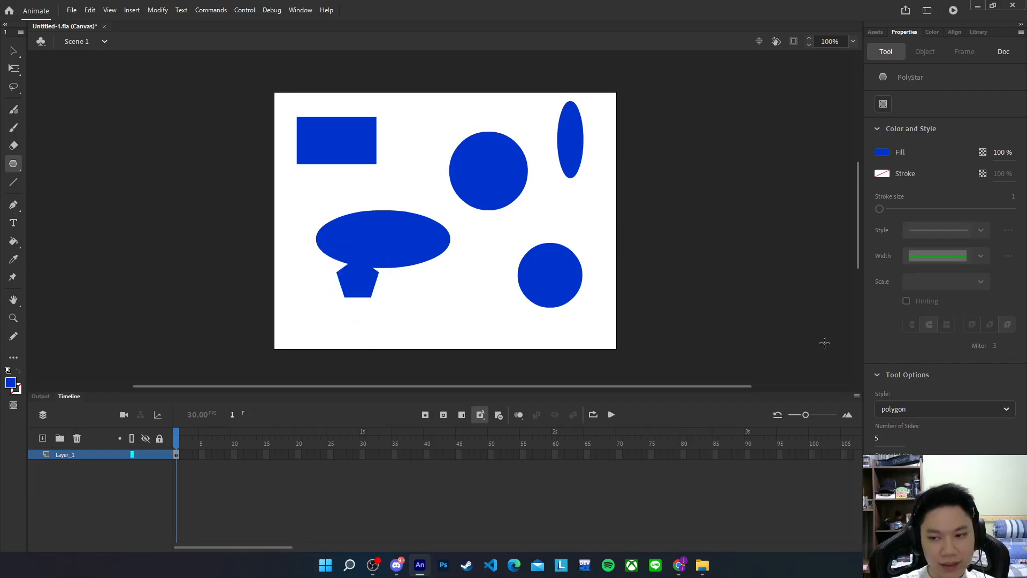
pyautogui.click(904, 415)
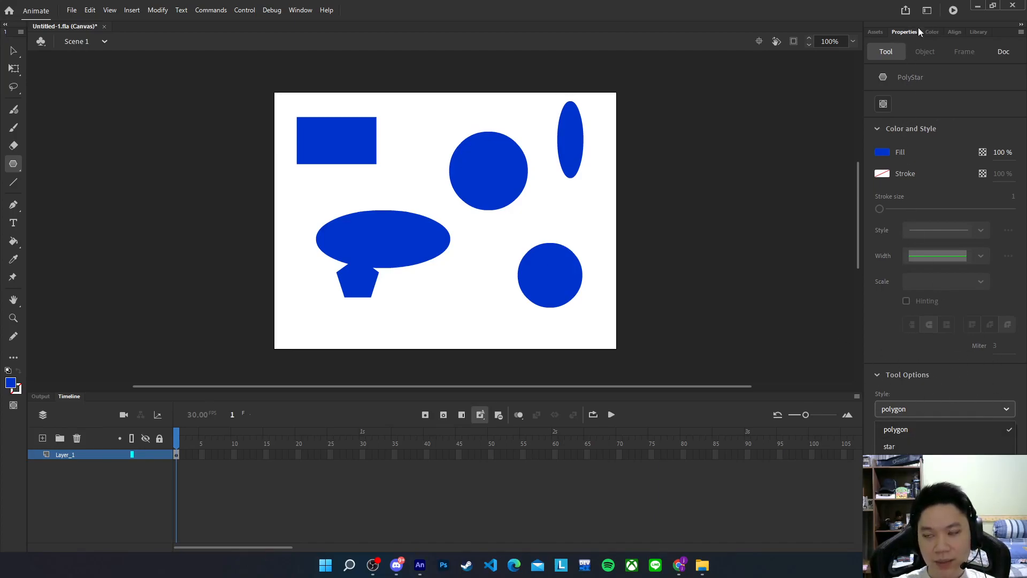
pyautogui.click(905, 446)
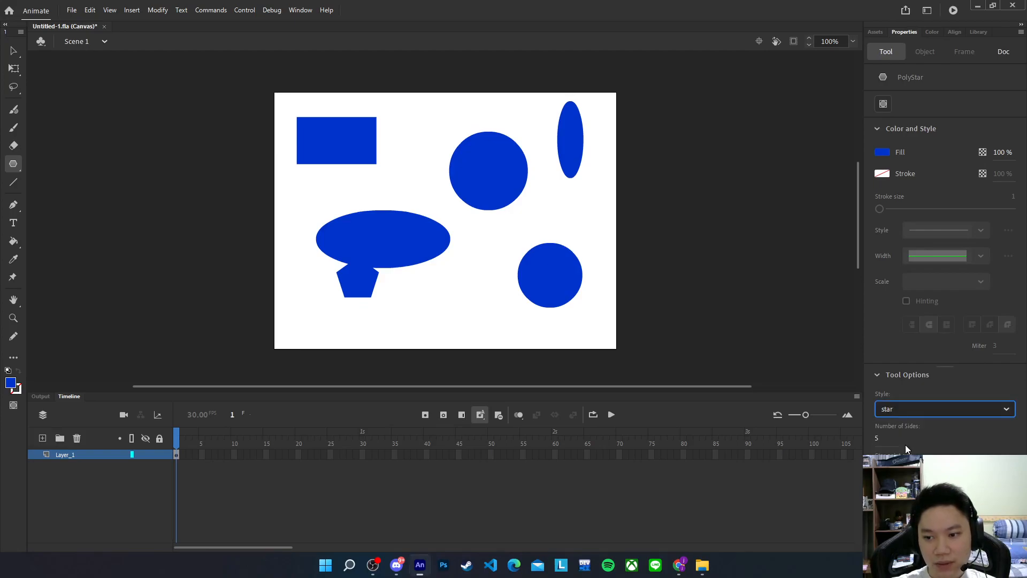
pyautogui.moveTo(483, 301); pyautogui.dragTo(516, 202)
# Draw the bottom and left sides of a thin outline square with the Line tool
pyautogui.click(13, 182)
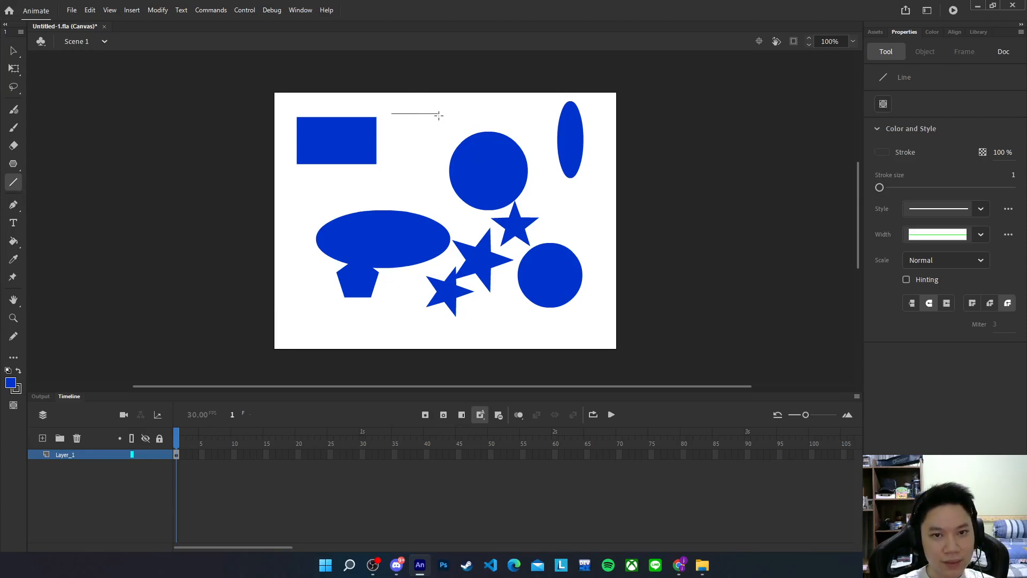
pyautogui.moveTo(395, 171); pyautogui.dragTo(444, 172)
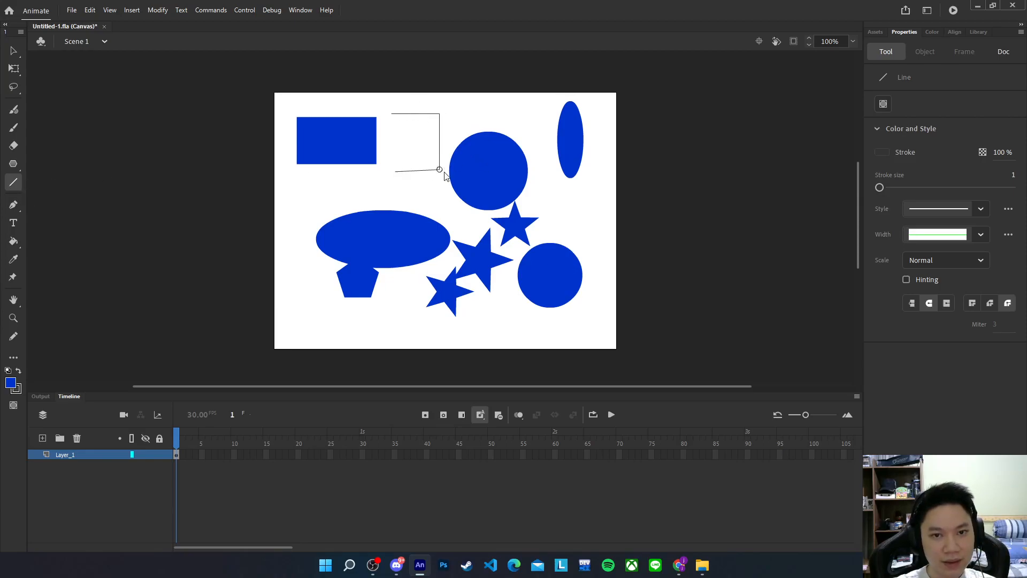
pyautogui.moveTo(390, 113); pyautogui.dragTo(396, 171)
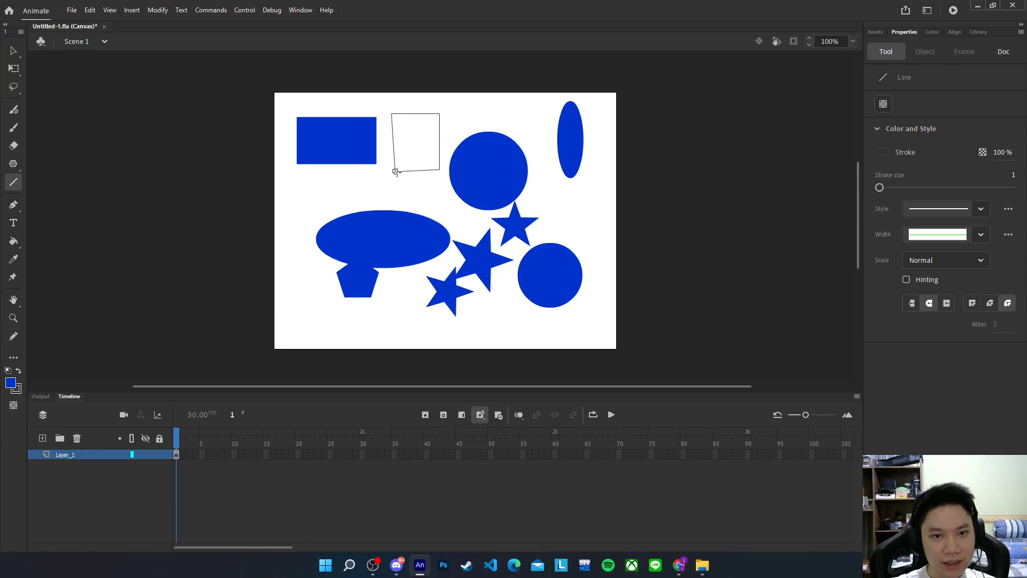
# Add a text line with a person's name below the blue rectangle
pyautogui.click(14, 223)
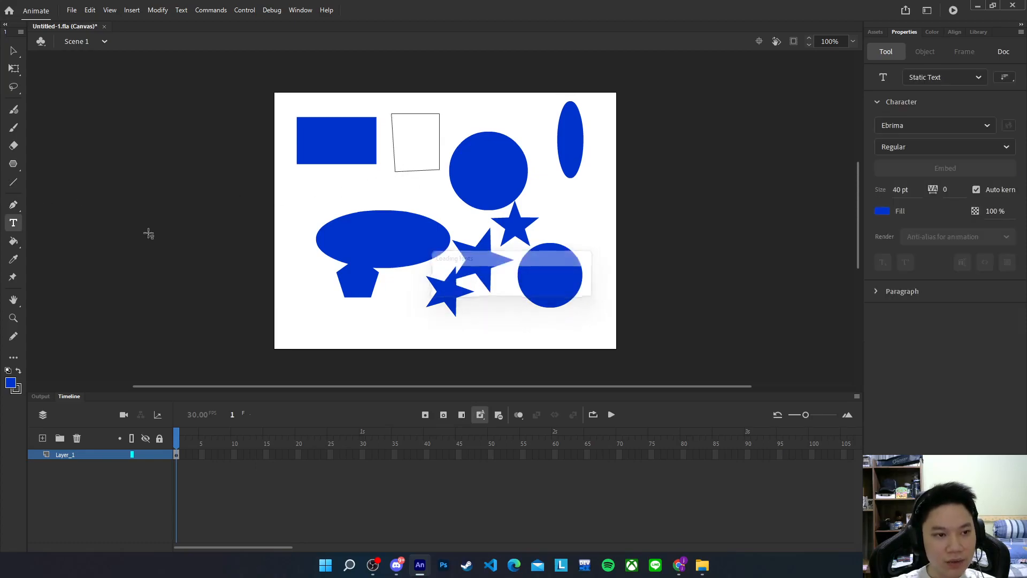
pyautogui.click(327, 182)
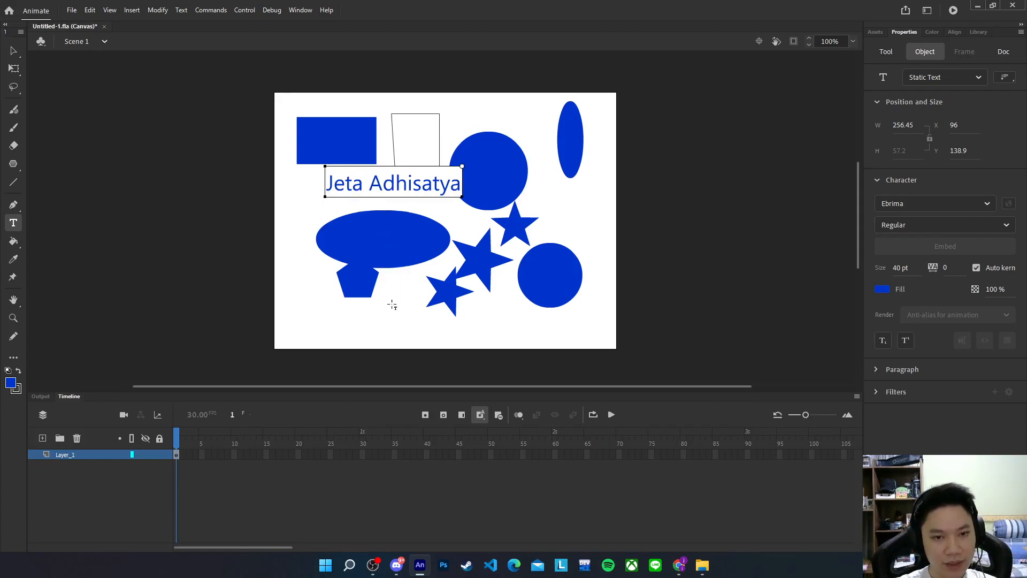
pyautogui.press('Escape')
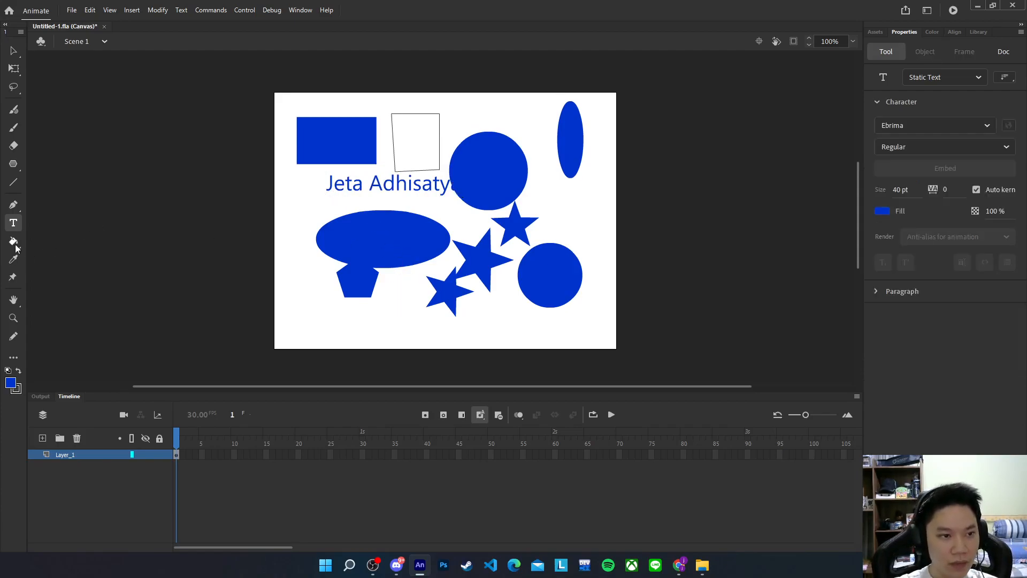
pyautogui.click(14, 242)
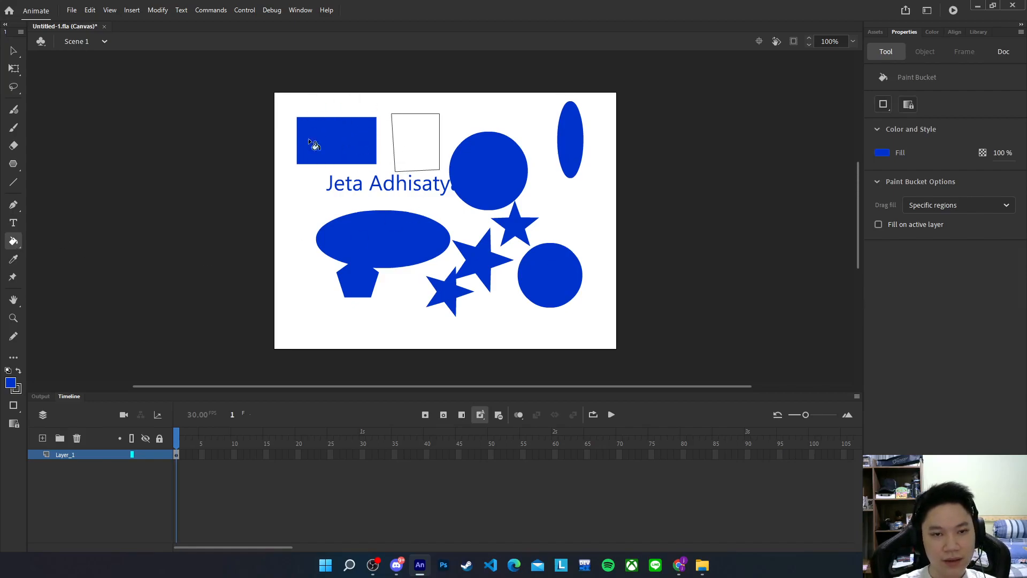
# Fill the rectangle, both circles and the tall ellipse with red #CC0033
pyautogui.click(890, 155)
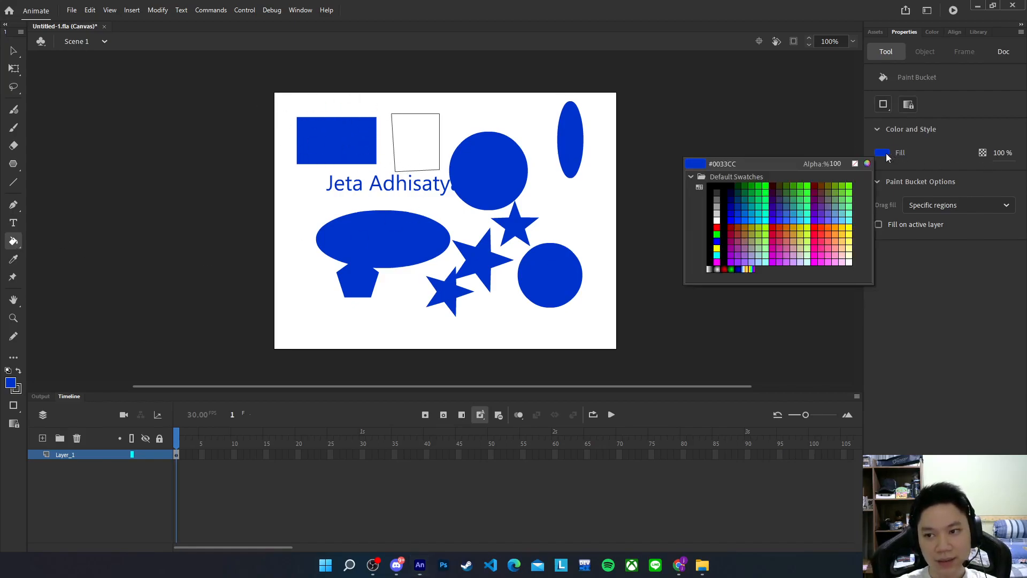
pyautogui.click(777, 232)
pyautogui.click(348, 130)
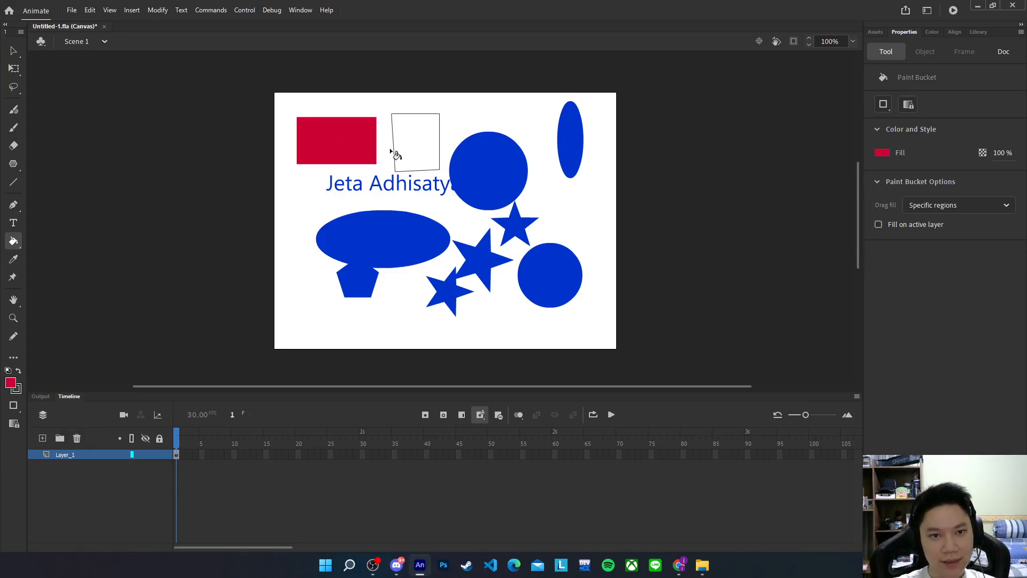
pyautogui.click(514, 174)
pyautogui.click(573, 142)
pyautogui.click(556, 276)
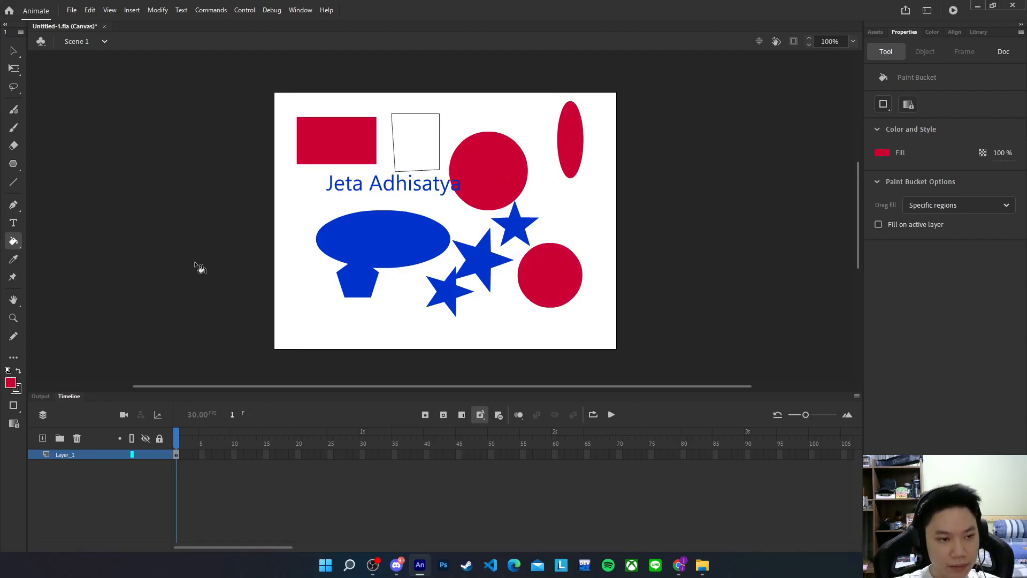
# Marquee-select all shapes and the text on the stage and delete them
pyautogui.click(14, 52)
pyautogui.moveTo(208, 81); pyautogui.dragTo(671, 342)
pyautogui.press('Delete')
pyautogui.moveTo(223, 77); pyautogui.dragTo(696, 382)
pyautogui.moveTo(244, 66); pyautogui.dragTo(645, 385)
pyautogui.rightClick(175, 457)
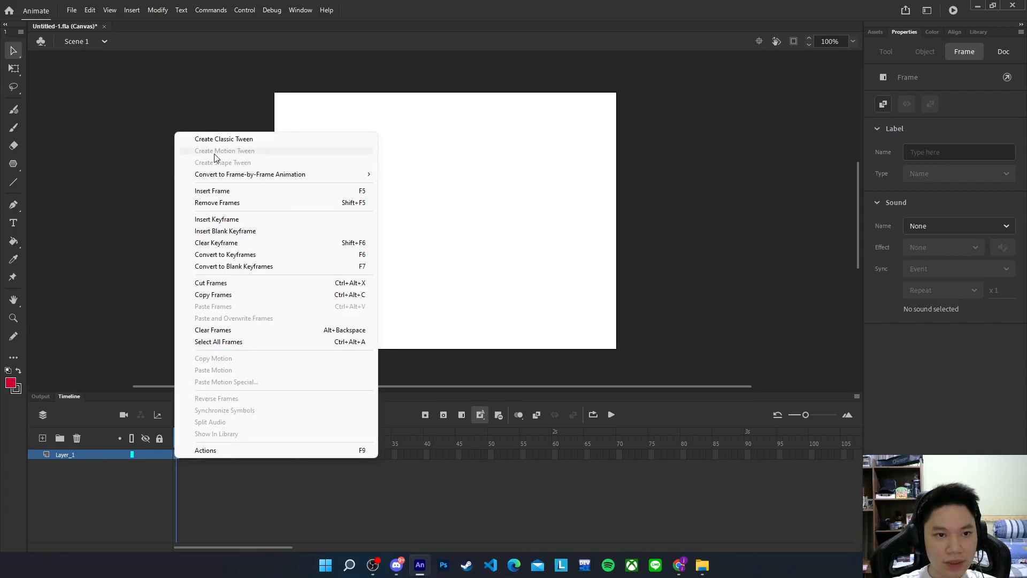
pyautogui.click(698, 223)
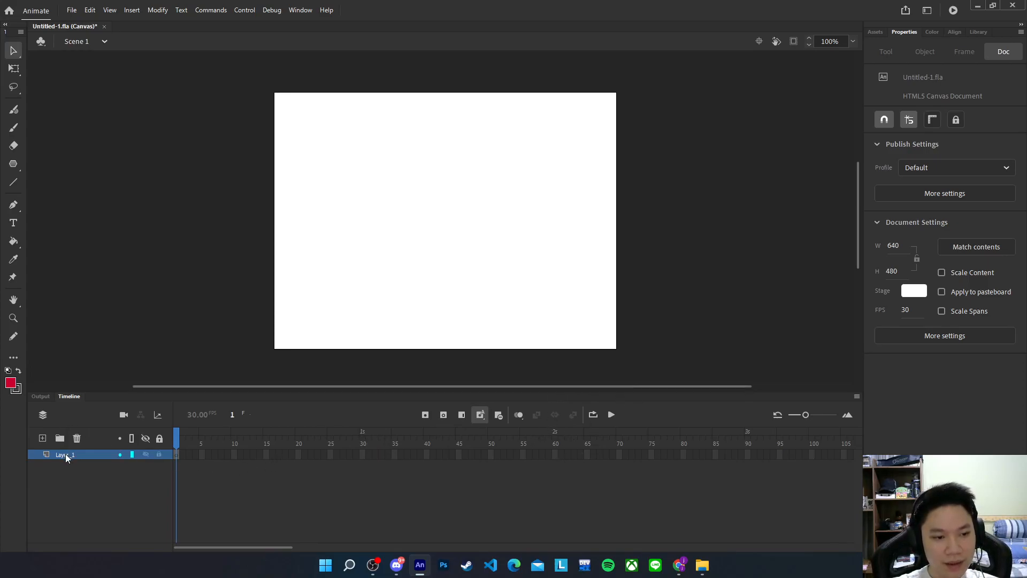
# Rename Layer_1 to 'Ayam' in the Timeline
pyautogui.rightClick(178, 455)
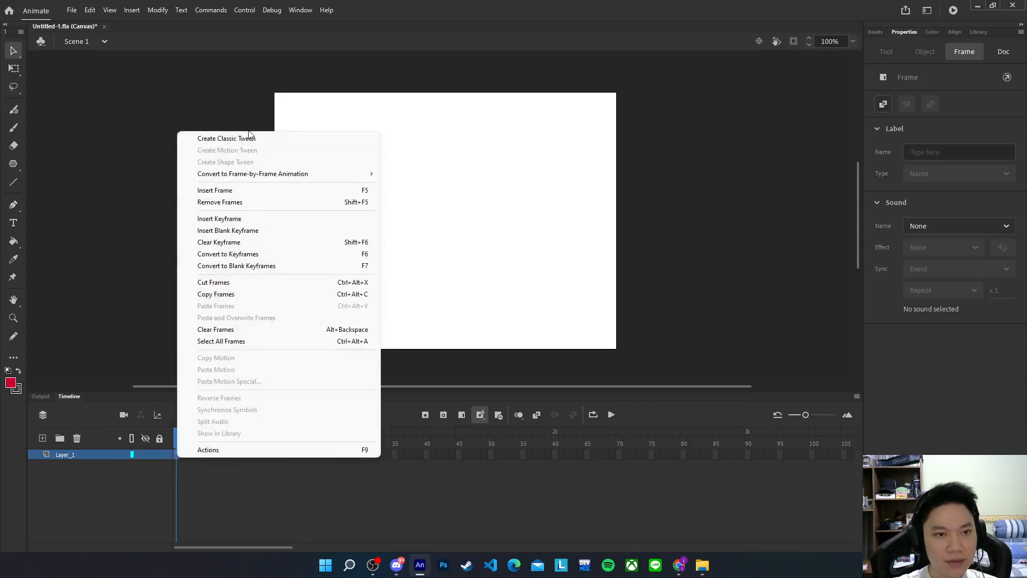
pyautogui.click(220, 124)
pyautogui.doubleClick(62, 455)
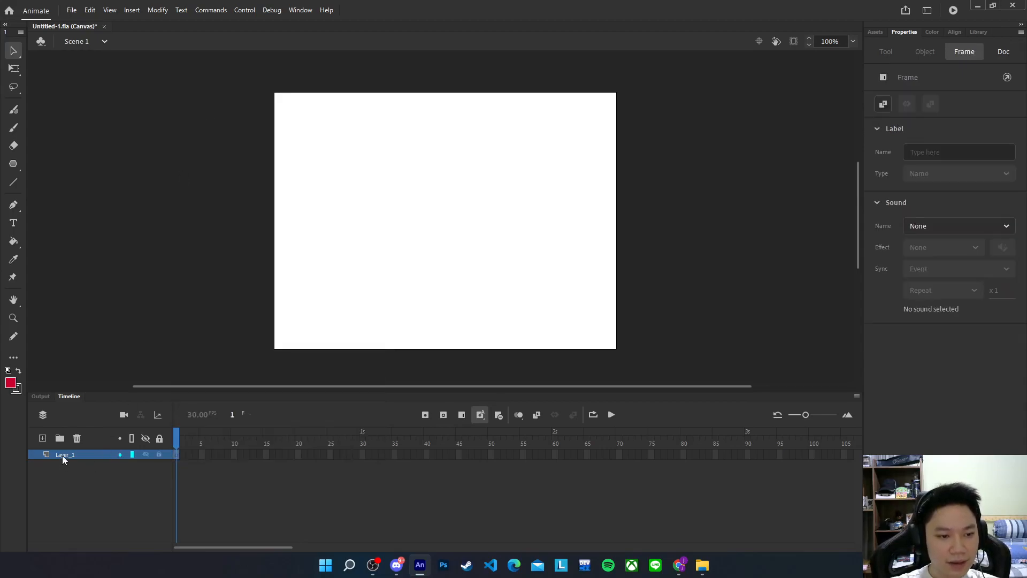
pyautogui.write('Ayam')
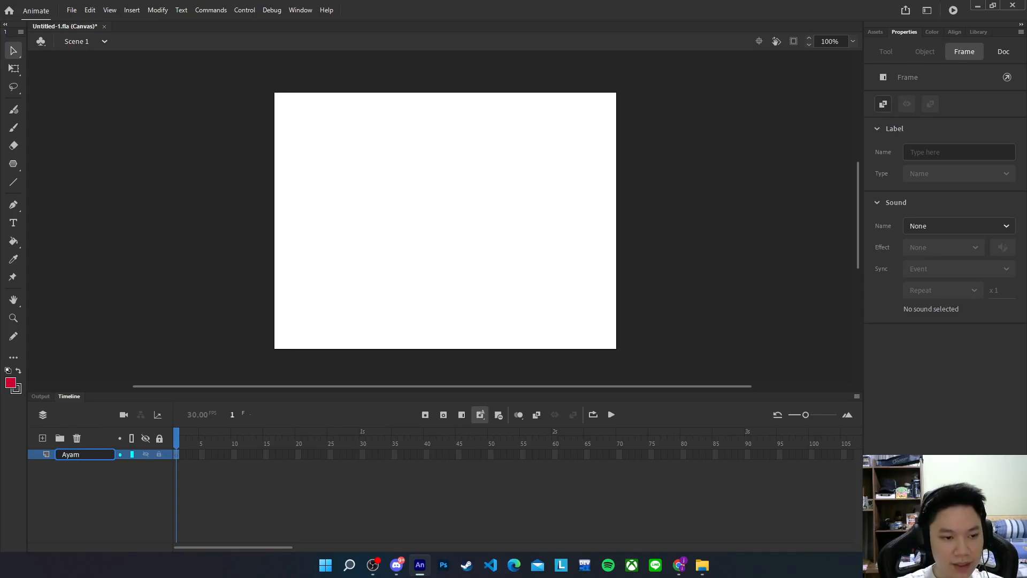
pyautogui.press('Return')
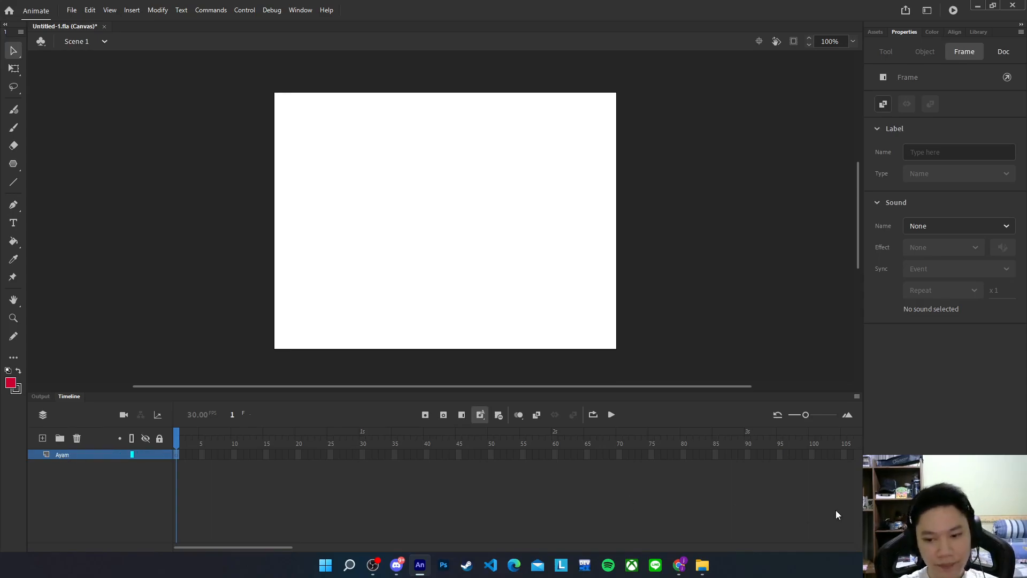
# Close the Videos window and bring the New folder Explorer window forward
pyautogui.moveTo(696, 567)
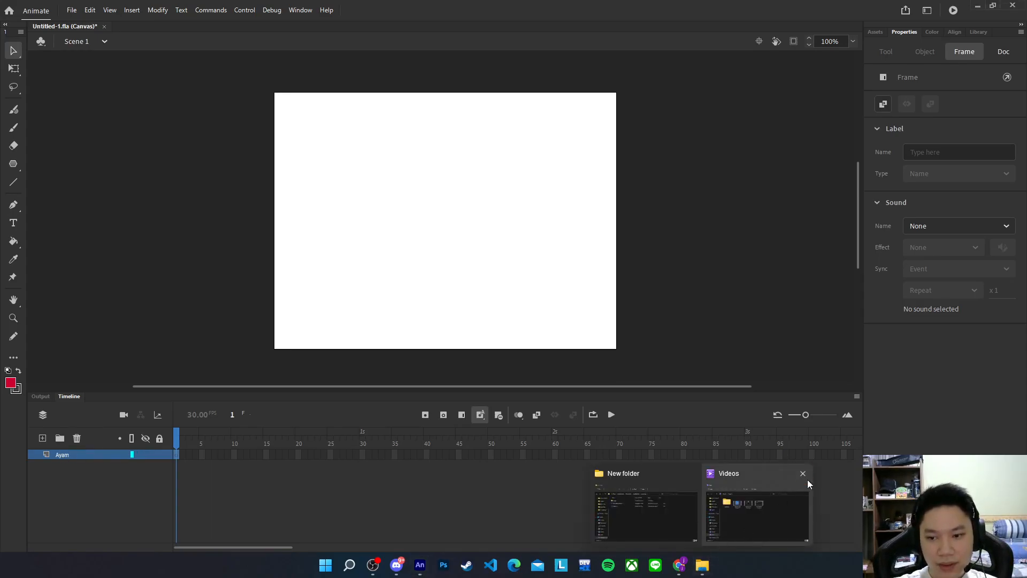
pyautogui.click(803, 481)
pyautogui.click(611, 150)
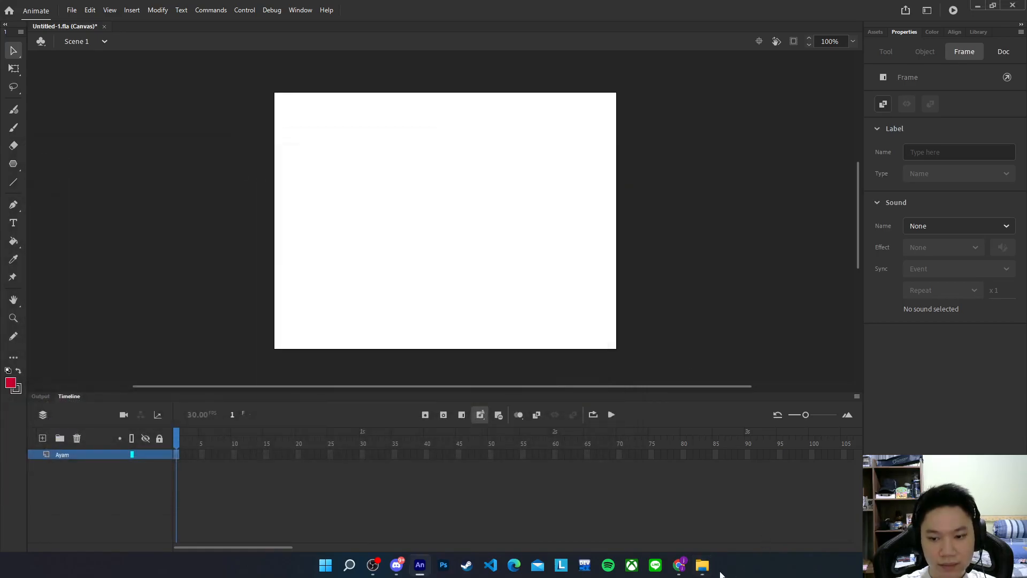
pyautogui.click(703, 517)
# Open the images folder and drag ChickenPNGClipart onto the Animate stage
pyautogui.doubleClick(204, 231)
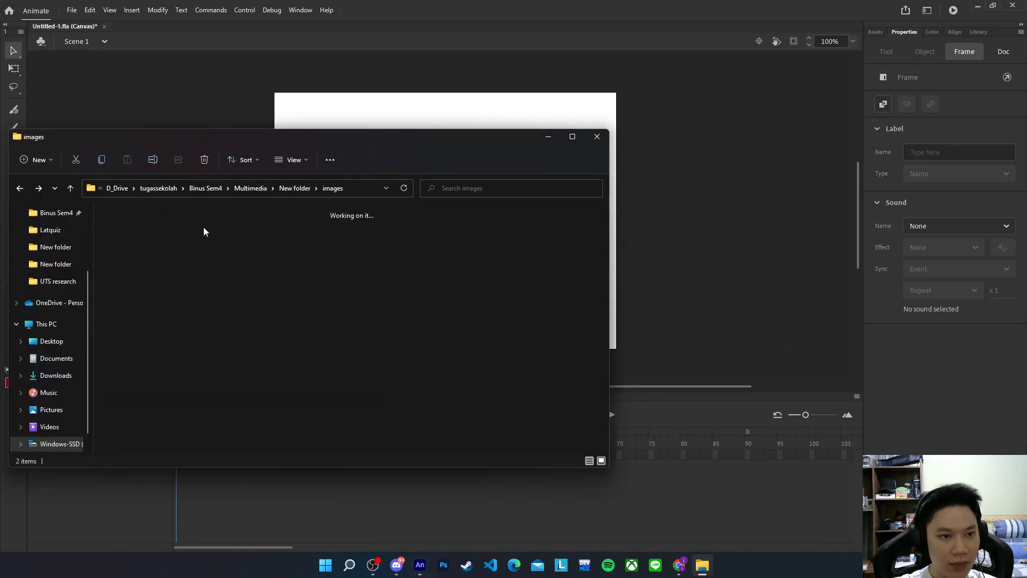
pyautogui.moveTo(188, 140); pyautogui.dragTo(739, 179)
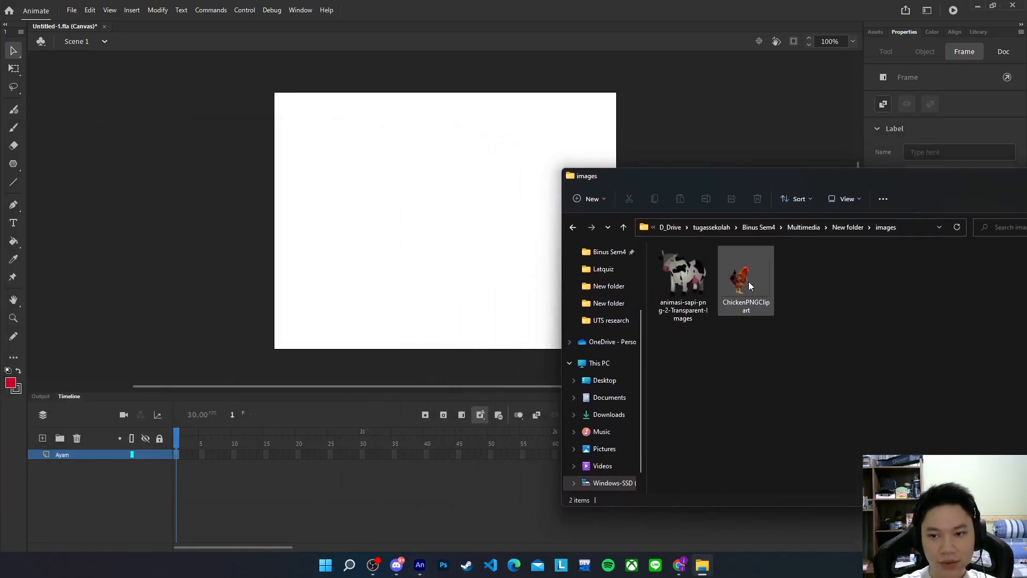
pyautogui.click(752, 290)
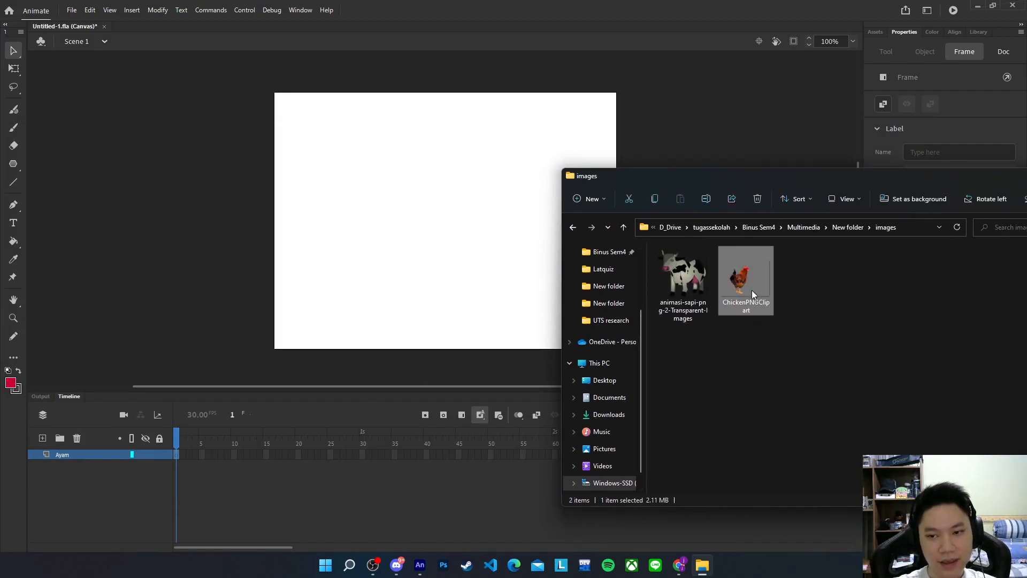
pyautogui.moveTo(750, 284); pyautogui.dragTo(351, 234)
# Scale down the imported chicken bitmap with Free Transform and move it onto the stage
pyautogui.click(232, 220)
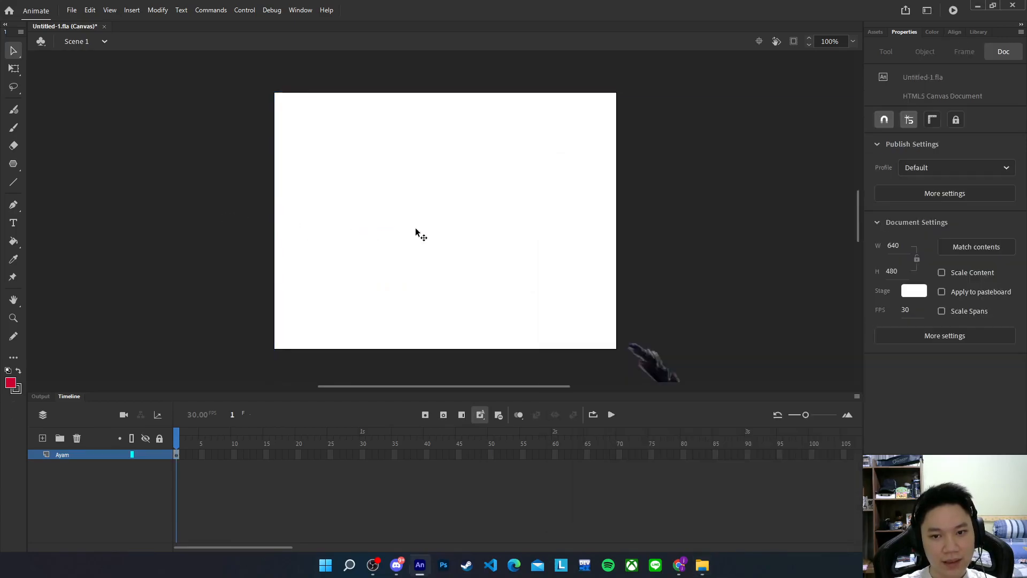
pyautogui.scroll(-2, 495, 237)
pyautogui.click(696, 313)
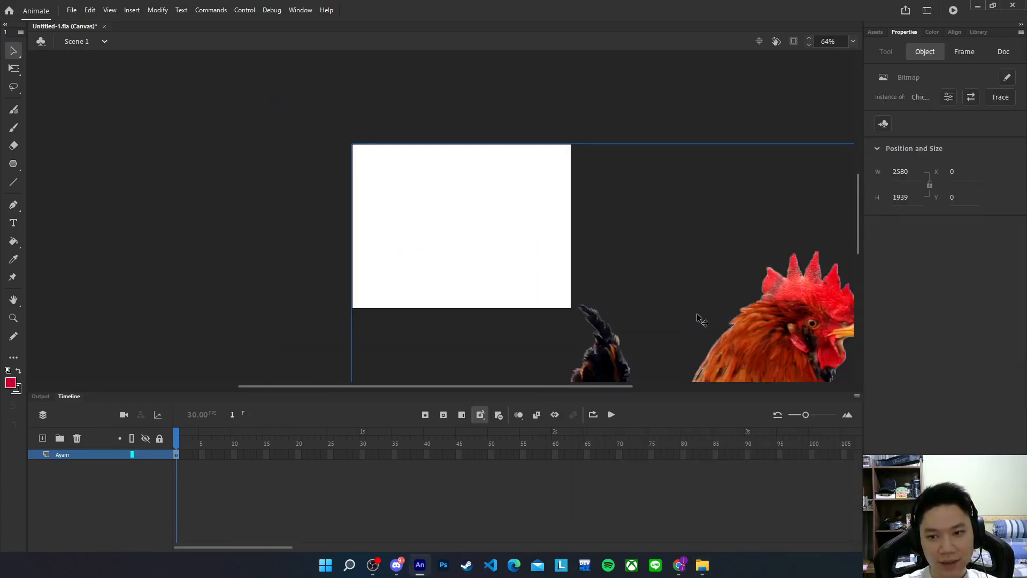
pyautogui.click(16, 68)
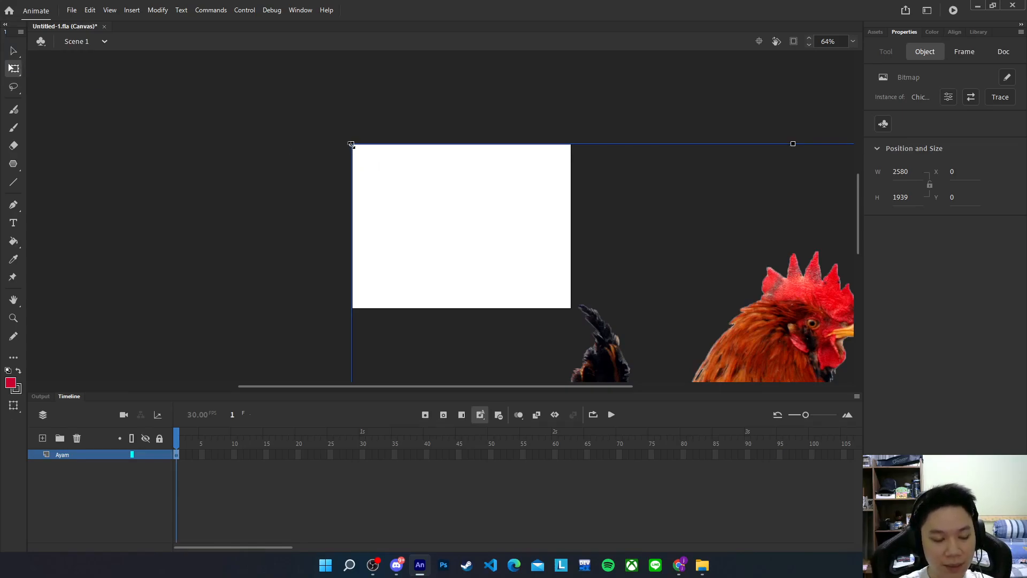
pyautogui.moveTo(351, 145); pyautogui.dragTo(601, 330)
pyautogui.moveTo(664, 354); pyautogui.dragTo(519, 220)
# Shrink the chicken to about 236.6 × 177.8 px and align it to the stage's bottom-left corner
pyautogui.moveTo(582, 284); pyautogui.dragTo(416, 272)
pyautogui.scroll(2, 414, 292)
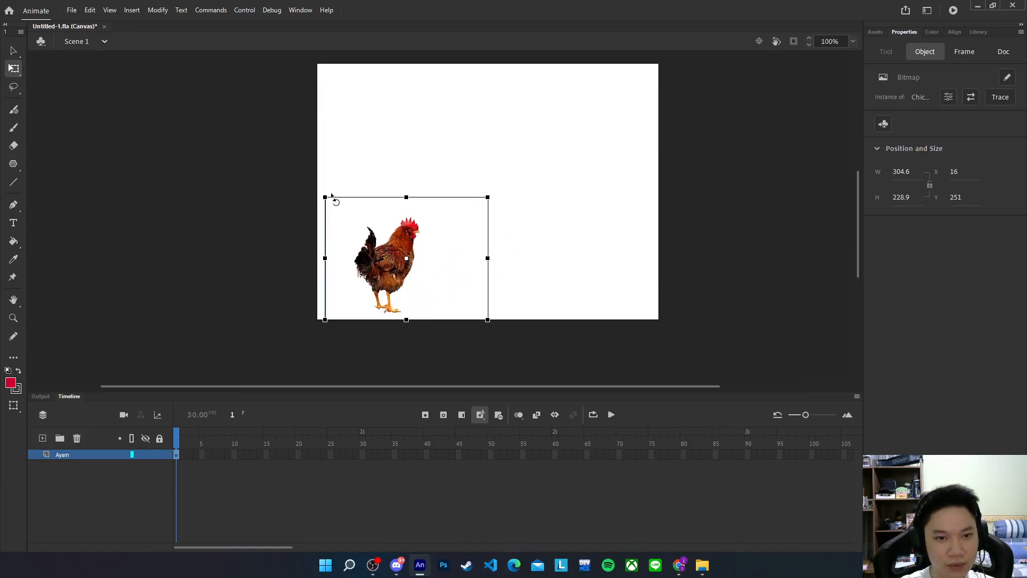
pyautogui.moveTo(325, 196); pyautogui.dragTo(342, 207)
pyautogui.moveTo(420, 239); pyautogui.dragTo(369, 272)
pyautogui.click(503, 223)
pyautogui.click(348, 353)
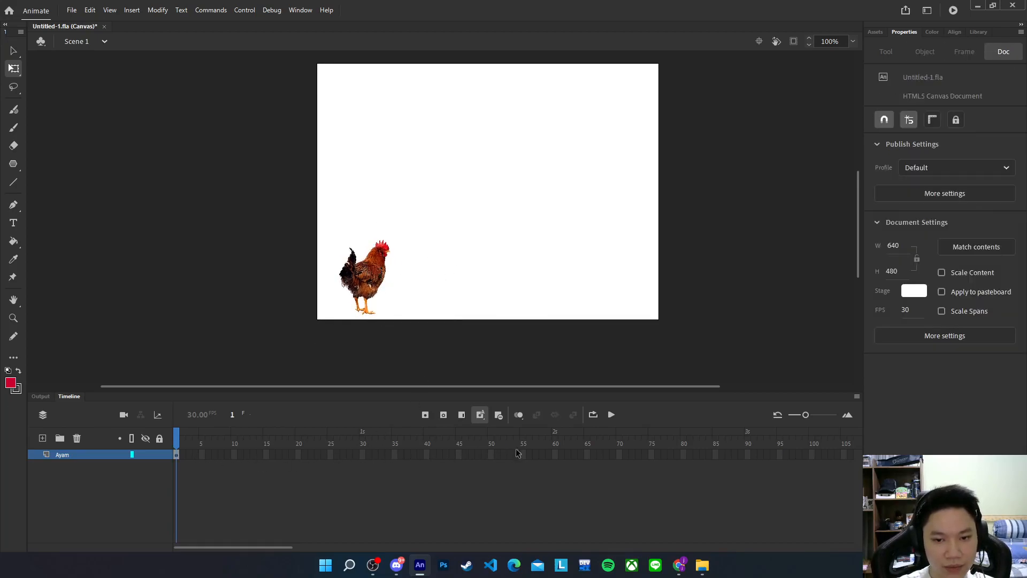
# Convert frame 60 of the Ayam layer to a keyframe so the chicken spans 60 frames
pyautogui.rightClick(555, 454)
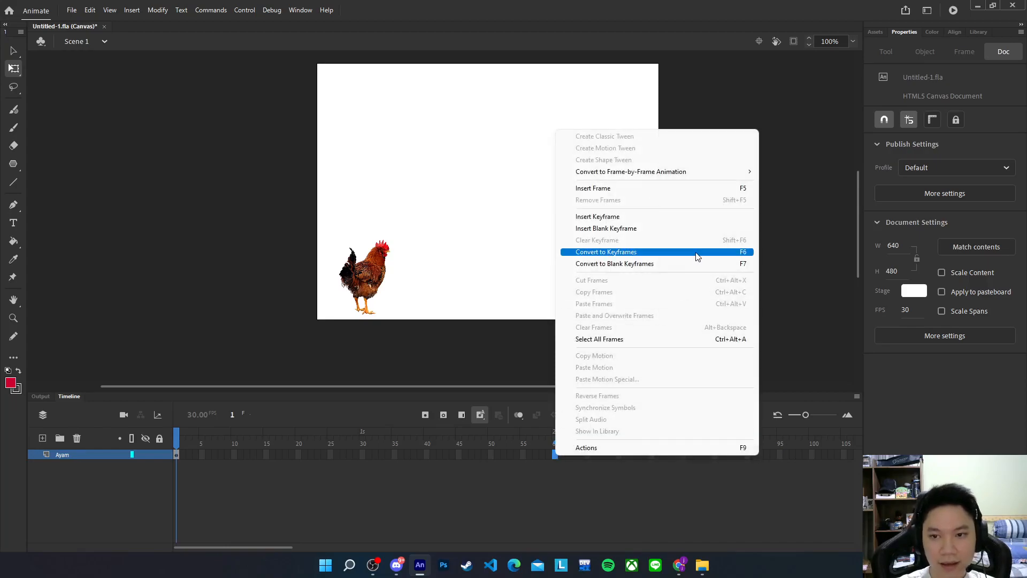
pyautogui.click(668, 258)
pyautogui.moveTo(558, 441); pyautogui.dragTo(187, 436)
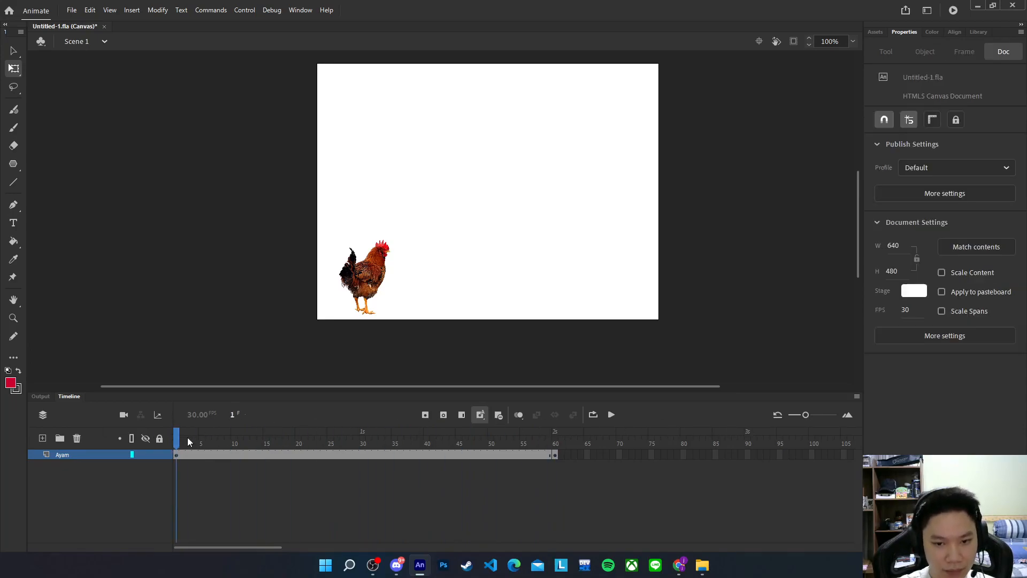
pyautogui.click(177, 455)
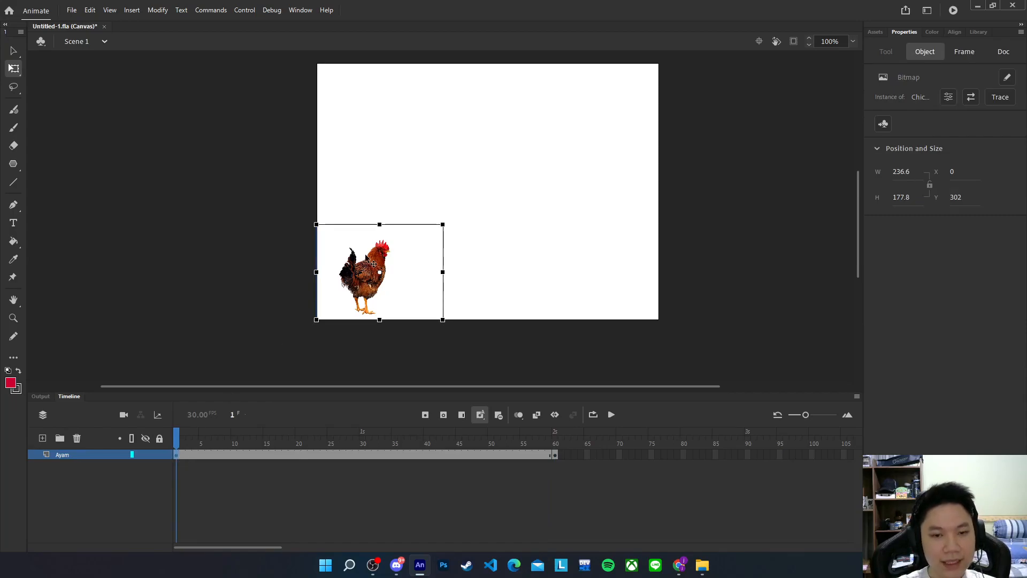
# Move the chicken past the stage's left edge at frame 1
pyautogui.moveTo(395, 275); pyautogui.dragTo(309, 271)
pyautogui.moveTo(178, 439); pyautogui.dragTo(555, 420)
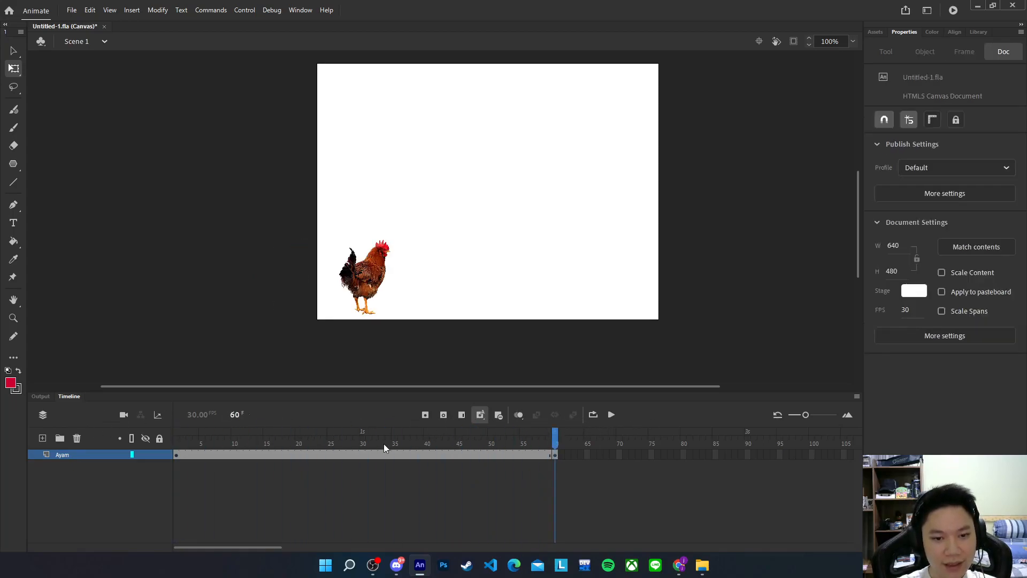
pyautogui.click(348, 454)
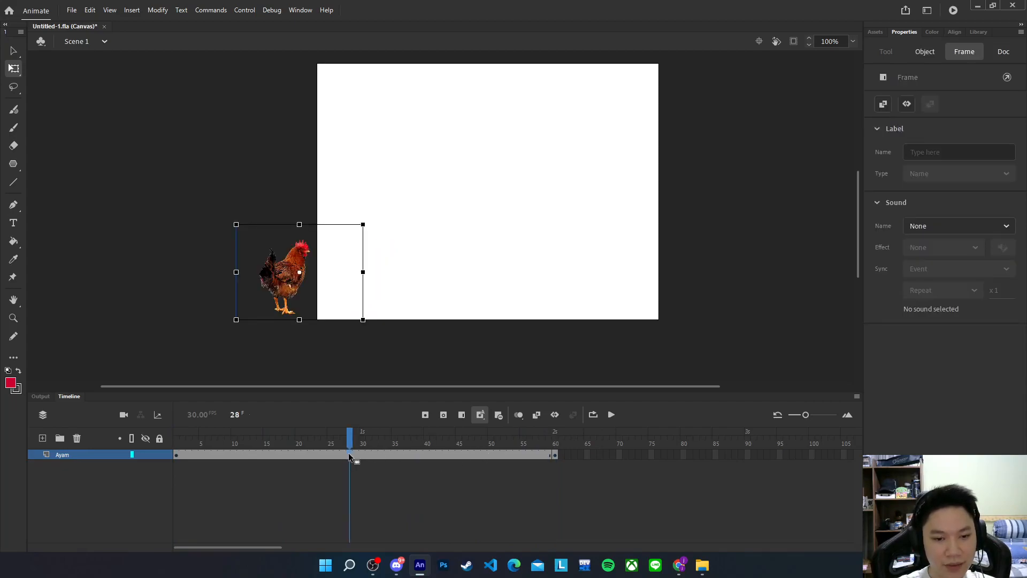
pyautogui.moveTo(349, 453)
pyautogui.mouseDown()
pyautogui.moveTo(300, 455)
pyautogui.moveTo(368, 456)
pyautogui.mouseUp()
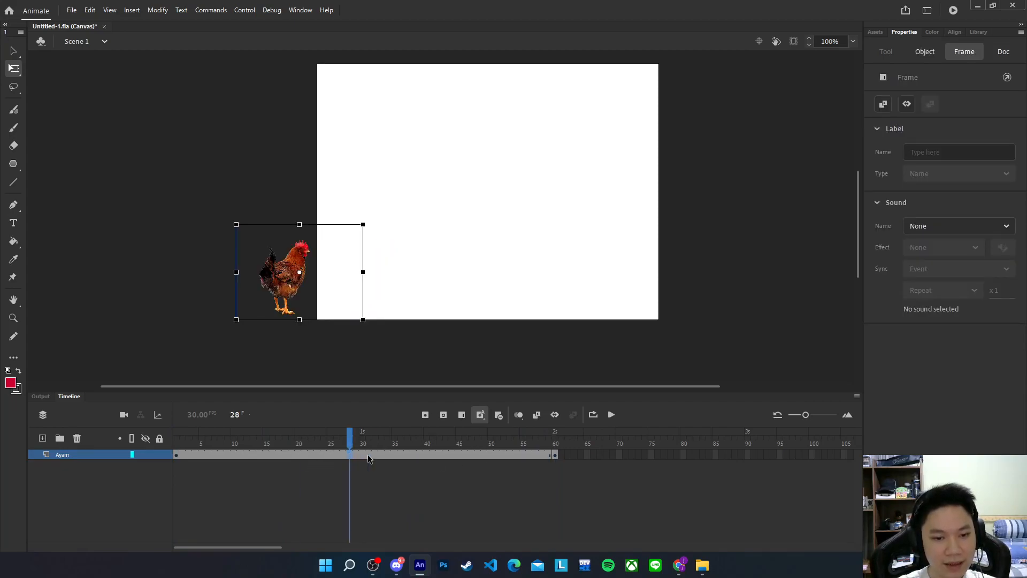
# Create a classic tween on Ayam across frames 1–60, converting the chicken to a symbol
pyautogui.rightClick(370, 456)
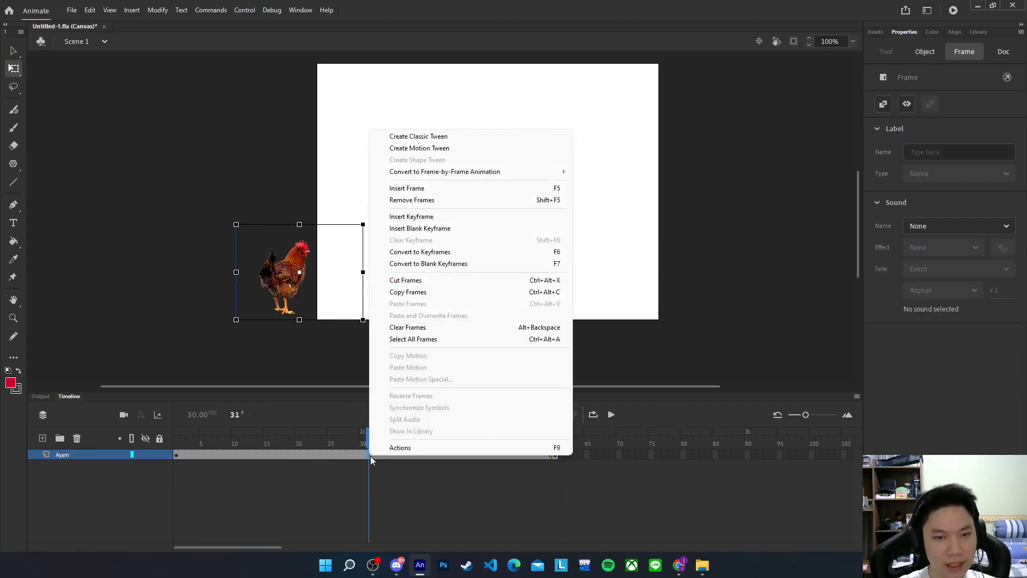
pyautogui.click(446, 138)
pyautogui.click(568, 311)
pyautogui.moveTo(372, 448); pyautogui.dragTo(558, 435)
pyautogui.click(644, 311)
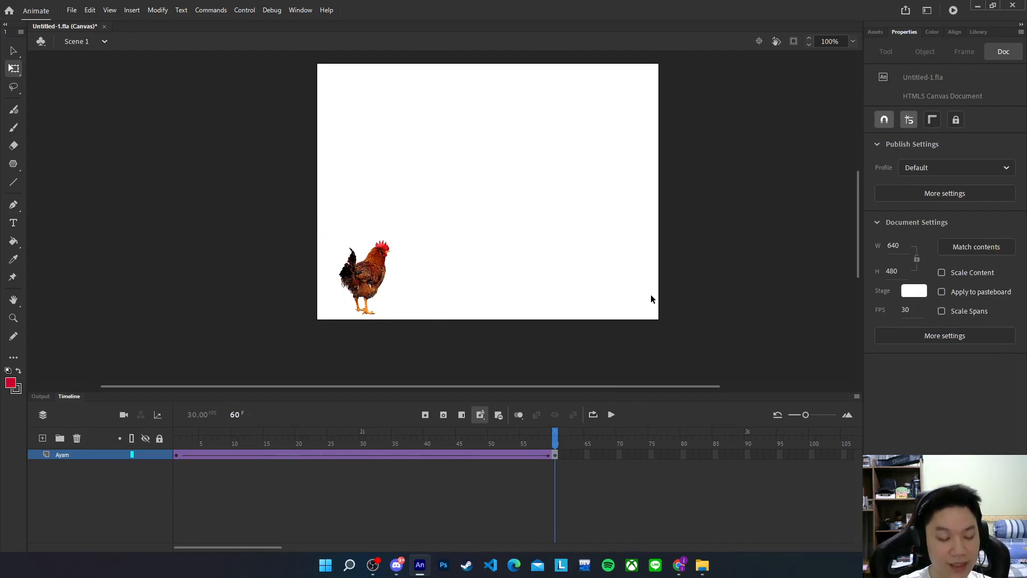
# Test the chicken animation in Chrome, close the old Untitled-3 and YouTube tabs, and minimize Chrome
pyautogui.hotkey('ctrl', 'Return')
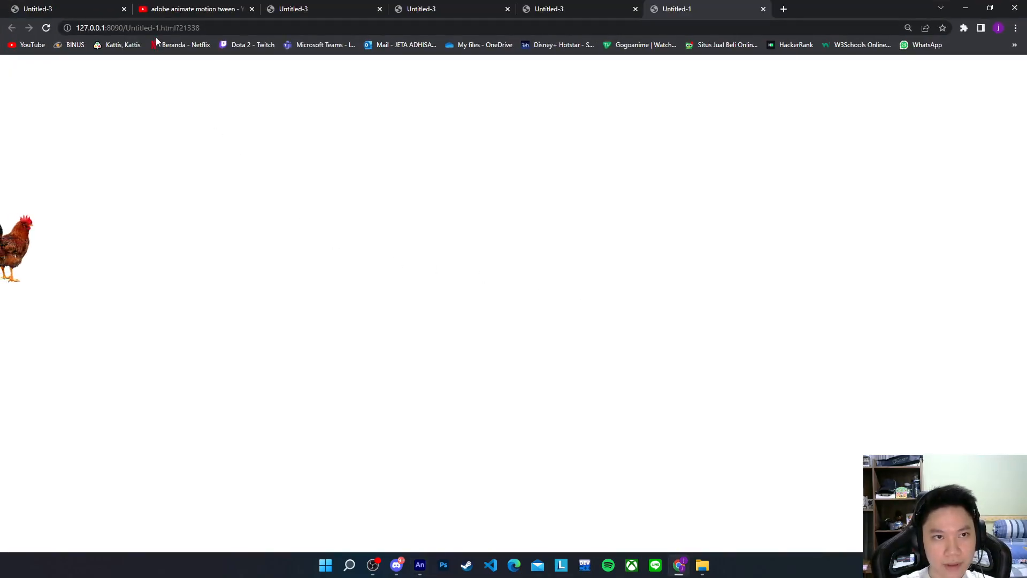
pyautogui.click(126, 10)
pyautogui.click(125, 10)
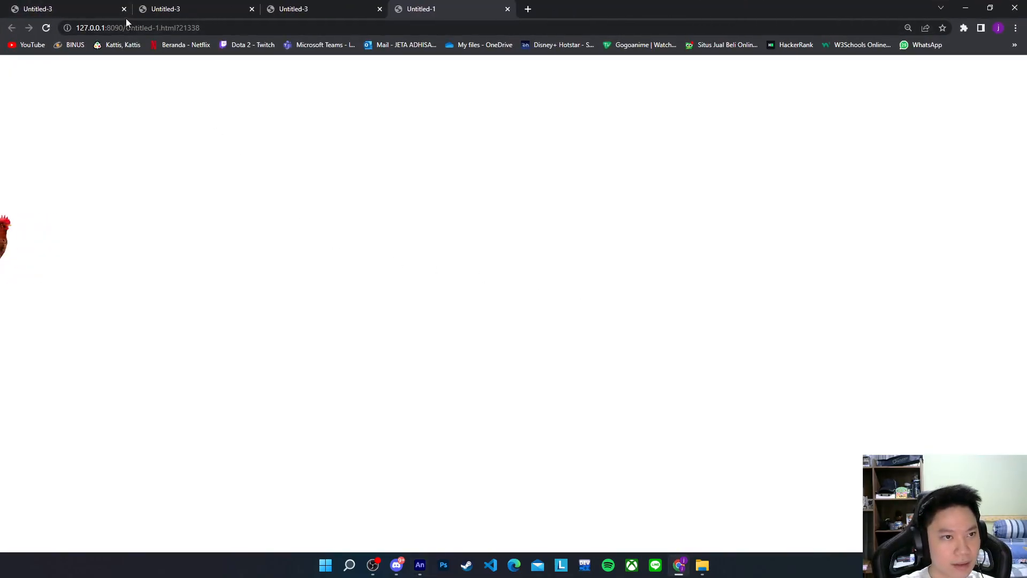
pyautogui.click(124, 12)
pyautogui.click(124, 11)
pyautogui.click(124, 11)
pyautogui.click(124, 10)
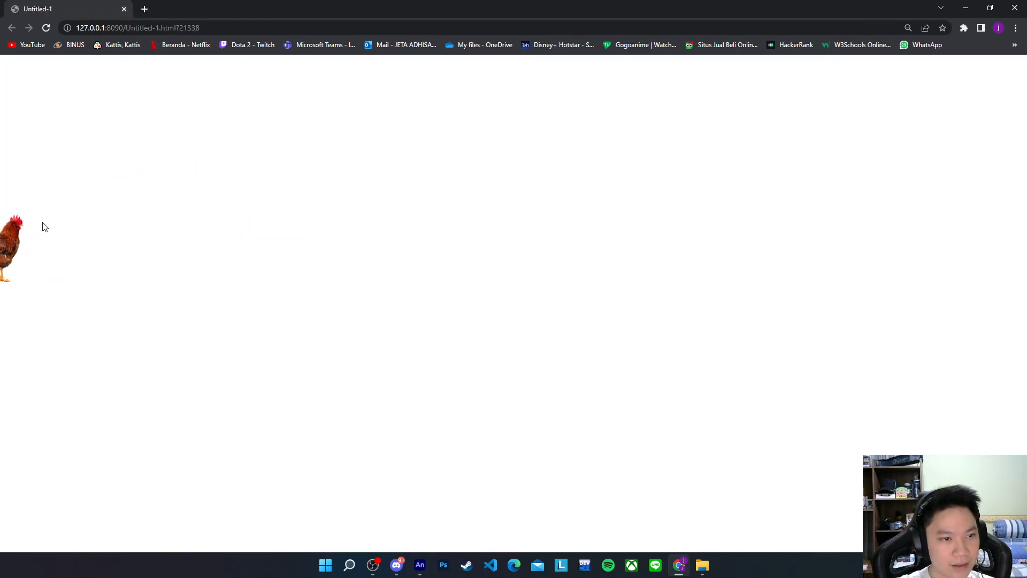
pyautogui.click(963, 6)
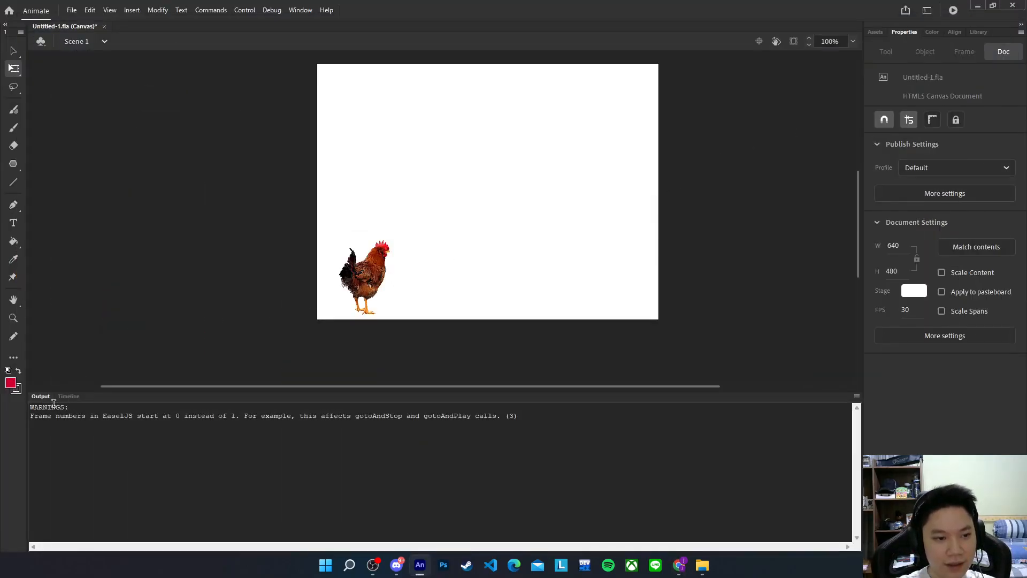
# Add a new layer above Ayam and rename it from Layer_2 to 'Sapi'
pyautogui.click(69, 396)
pyautogui.moveTo(556, 440); pyautogui.dragTo(513, 436)
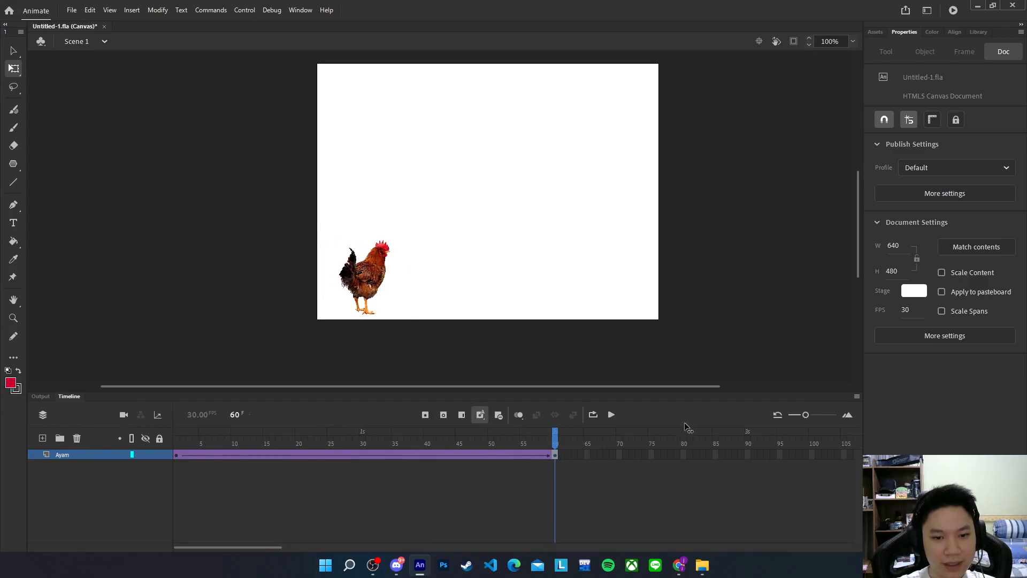
pyautogui.moveTo(177, 434); pyautogui.dragTo(581, 434)
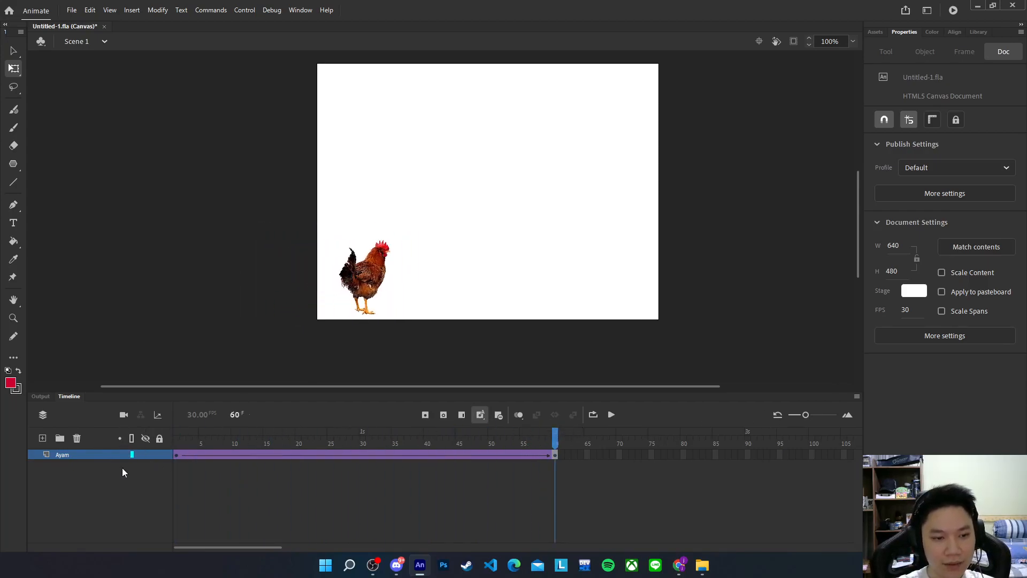
pyautogui.click(42, 438)
pyautogui.rightClick(219, 454)
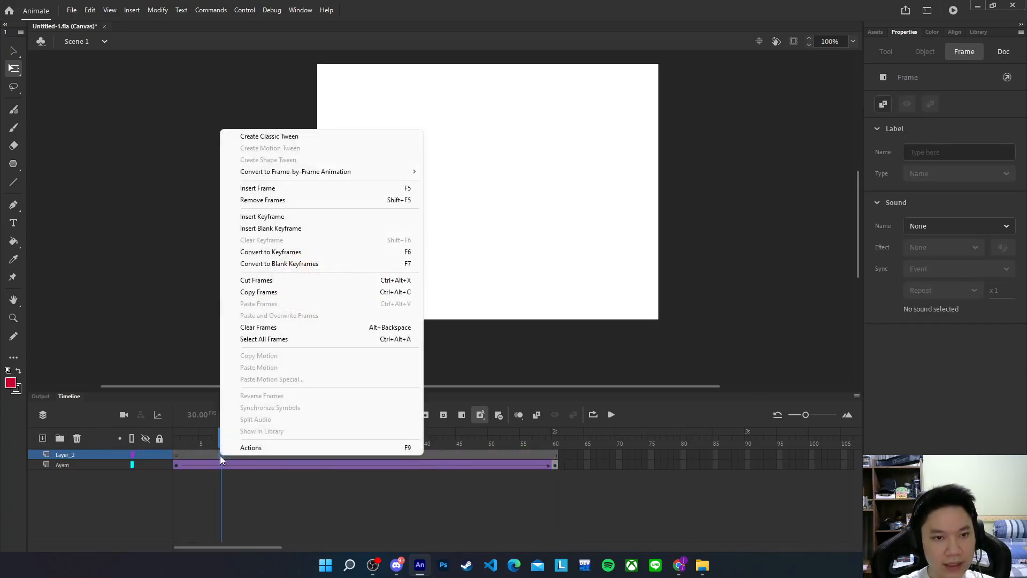
pyautogui.click(149, 296)
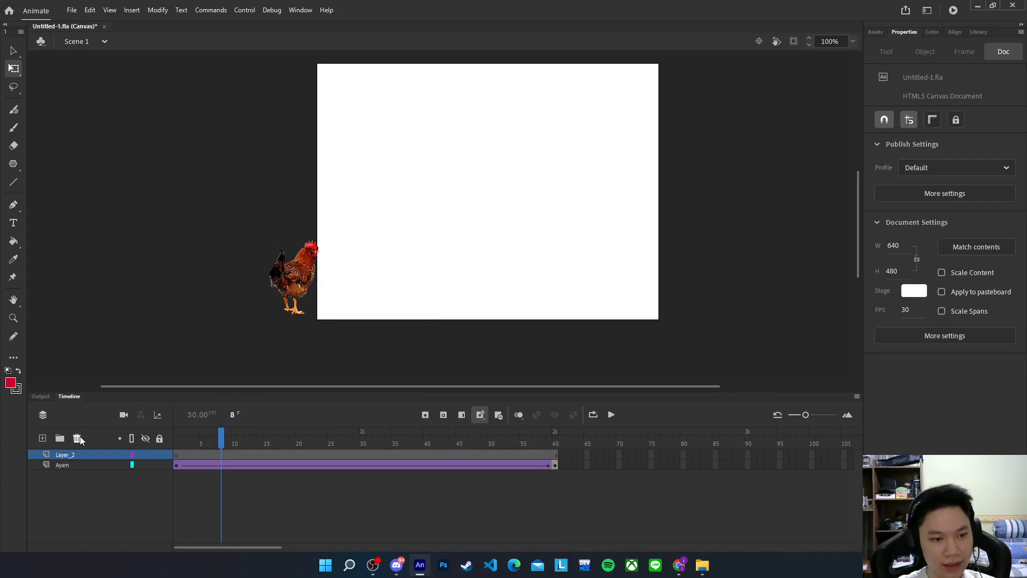
pyautogui.doubleClick(68, 455)
pyautogui.write('S')
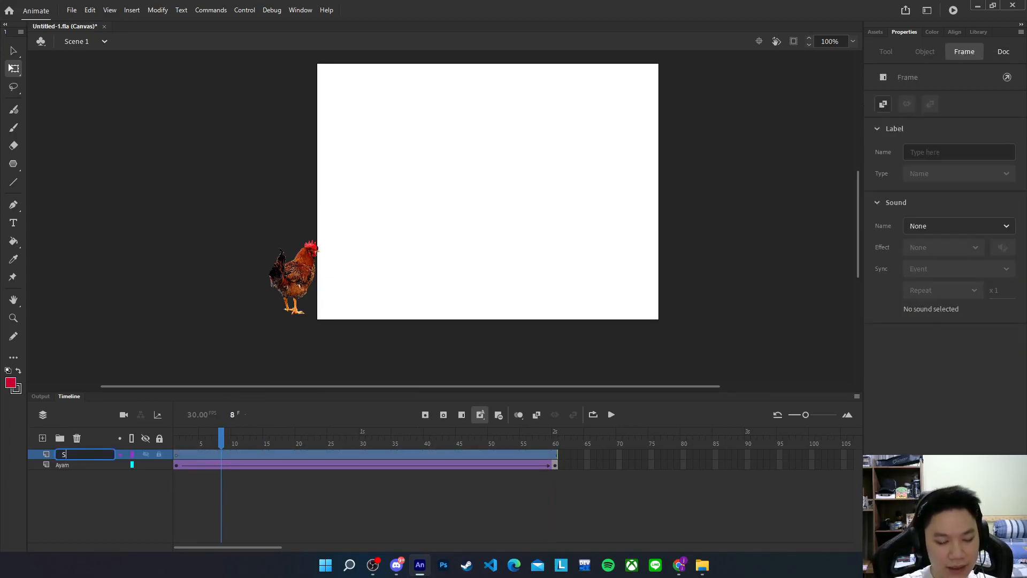
pyautogui.press('Return')
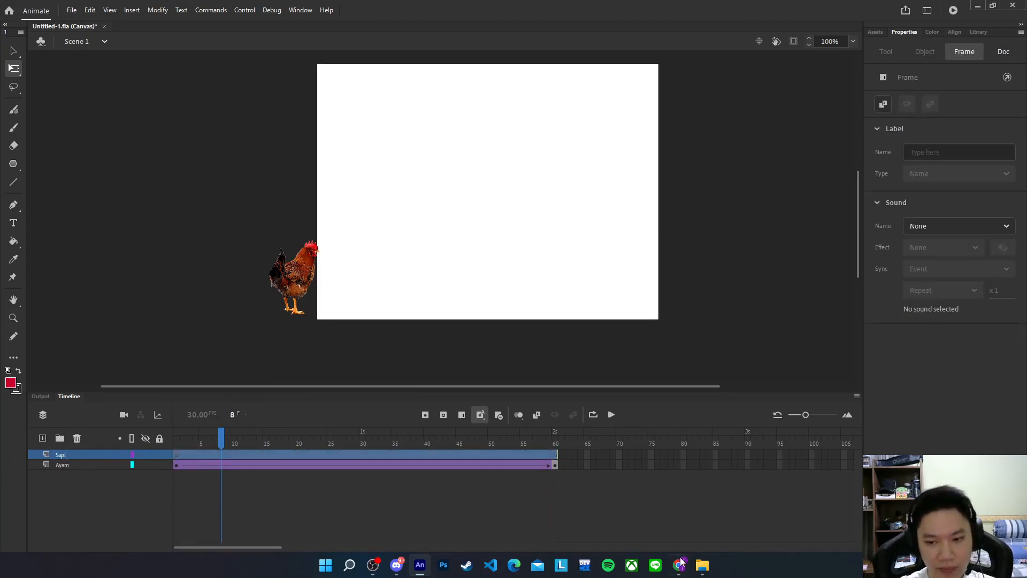
# Place the cow PNG from the images folder on the stage at frame 1 of Sapi, sized 600 × 577
pyautogui.click(702, 565)
pyautogui.click(690, 283)
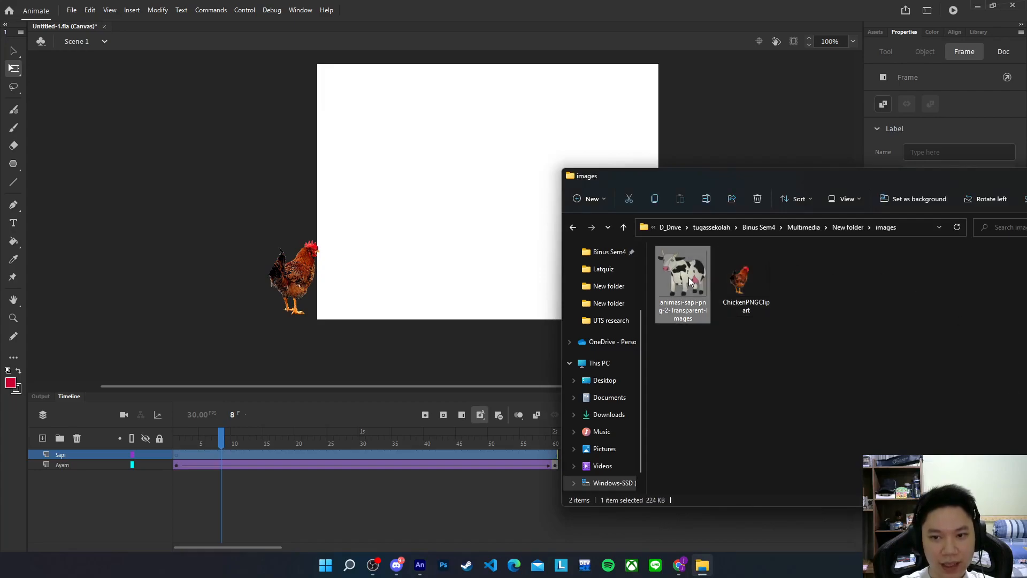
pyautogui.click(177, 456)
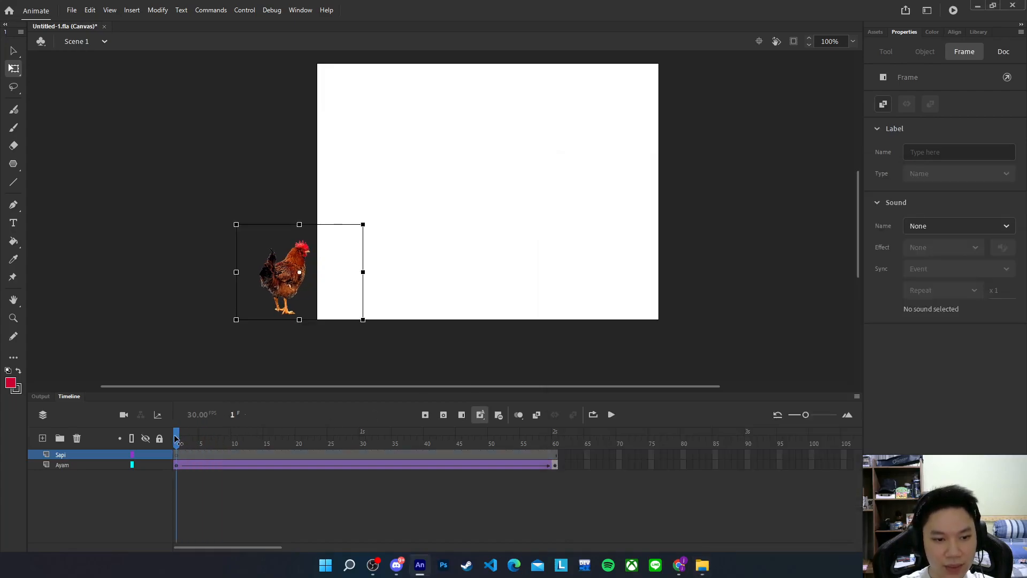
pyautogui.click(177, 456)
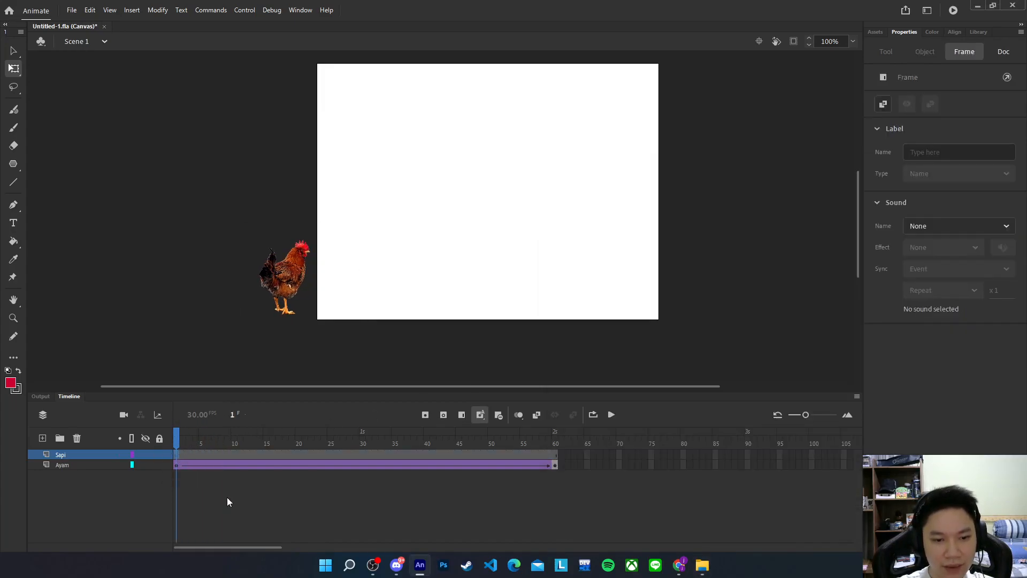
pyautogui.click(703, 566)
pyautogui.moveTo(685, 281); pyautogui.dragTo(442, 208)
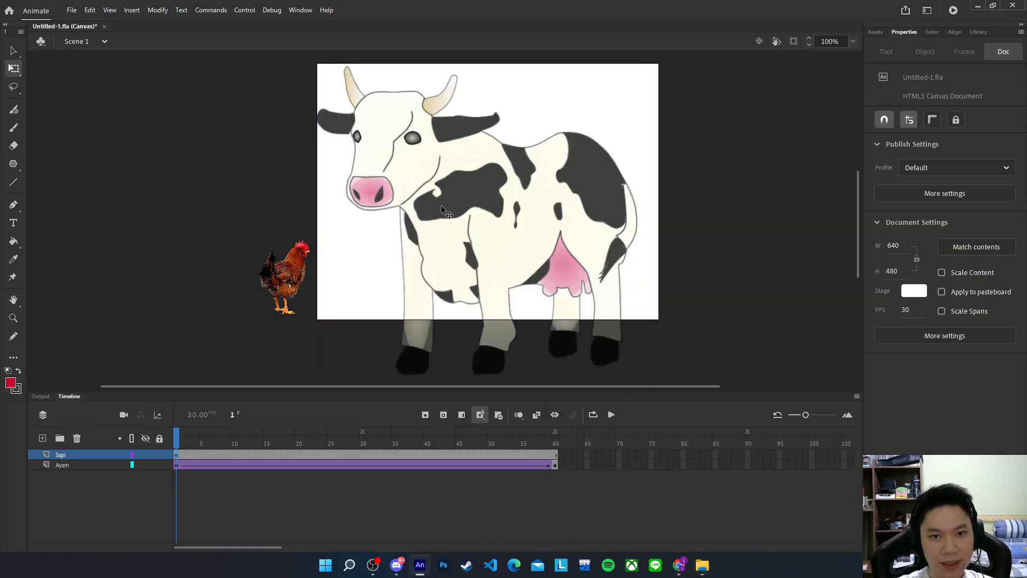
# Scale the cow down to 151.8 × 146 and park it off the stage's right edge at X 642, Y 334
pyautogui.click(10, 73)
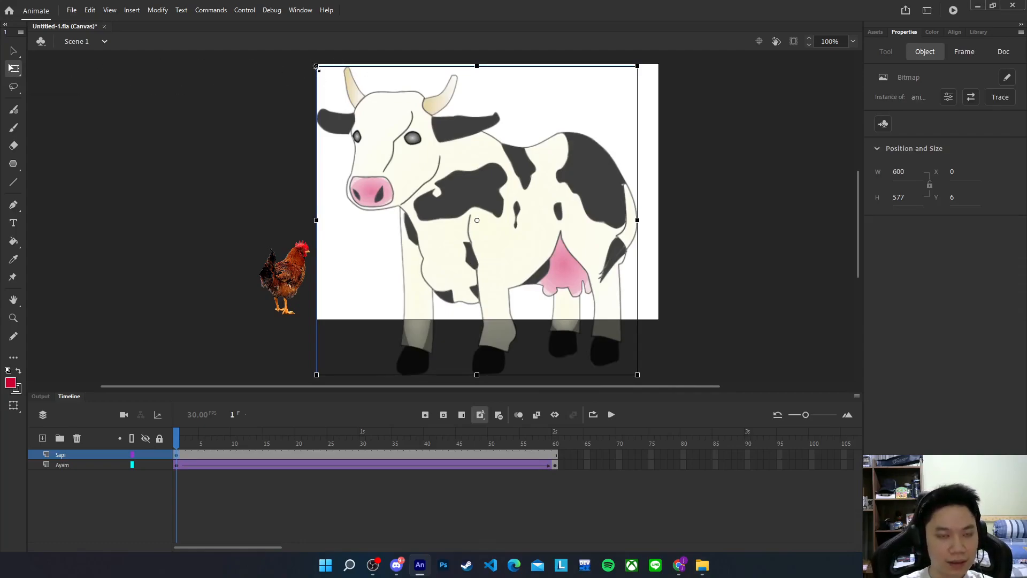
pyautogui.moveTo(316, 67); pyautogui.dragTo(436, 167)
pyautogui.moveTo(493, 206); pyautogui.dragTo(702, 287)
pyautogui.click(676, 284)
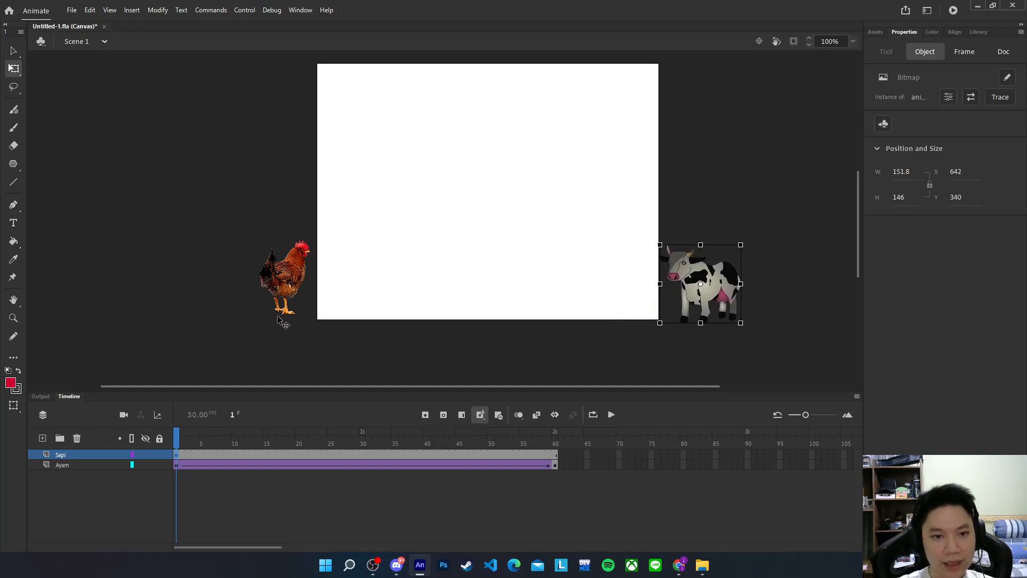
pyautogui.click(176, 441)
pyautogui.moveTo(177, 442)
pyautogui.mouseDown()
pyautogui.moveTo(555, 441)
pyautogui.moveTo(178, 442)
pyautogui.mouseUp()
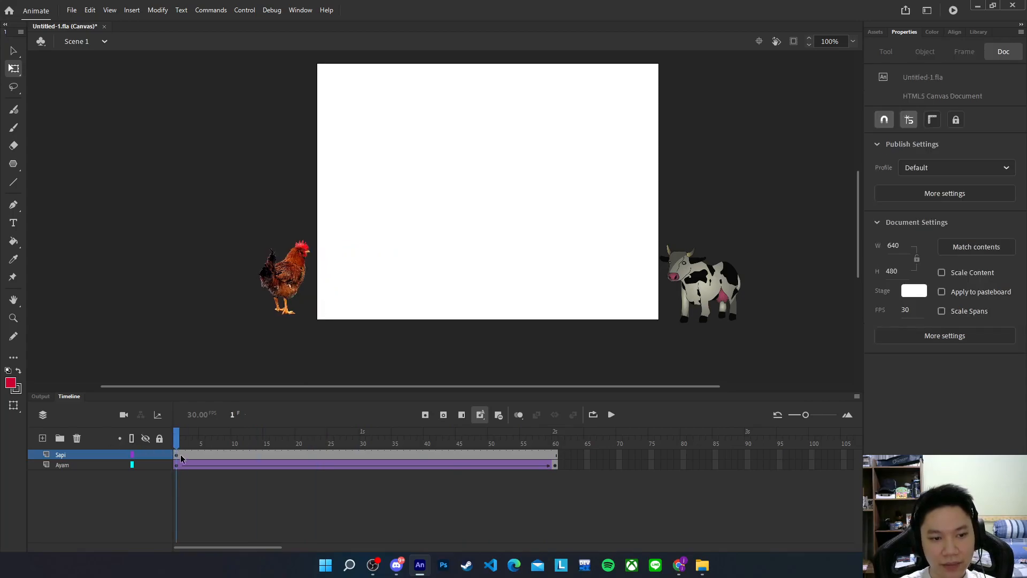
pyautogui.click(177, 456)
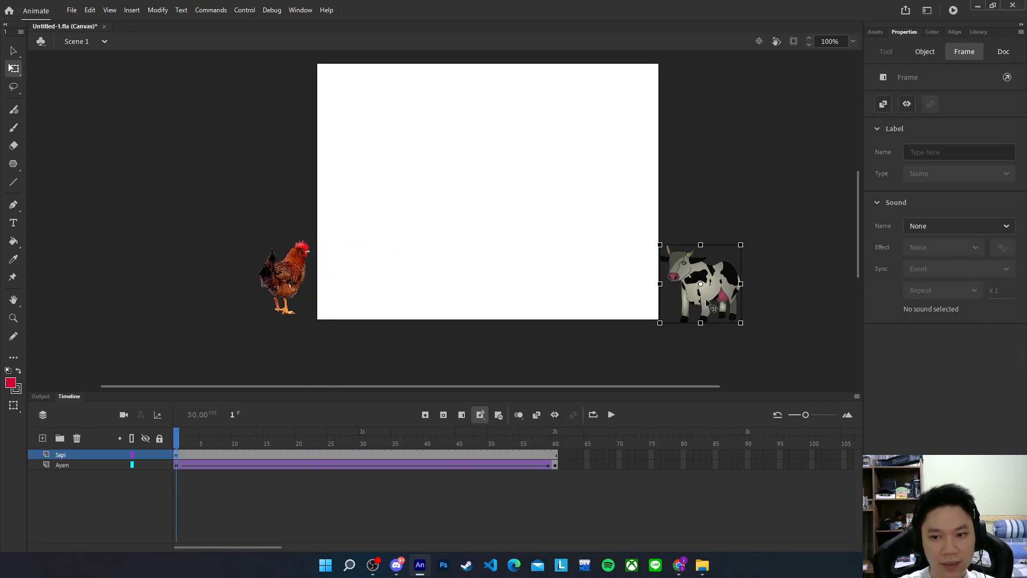
# Play the timeline to preview the chicken's tween across frames 1–60
pyautogui.rightClick(355, 455)
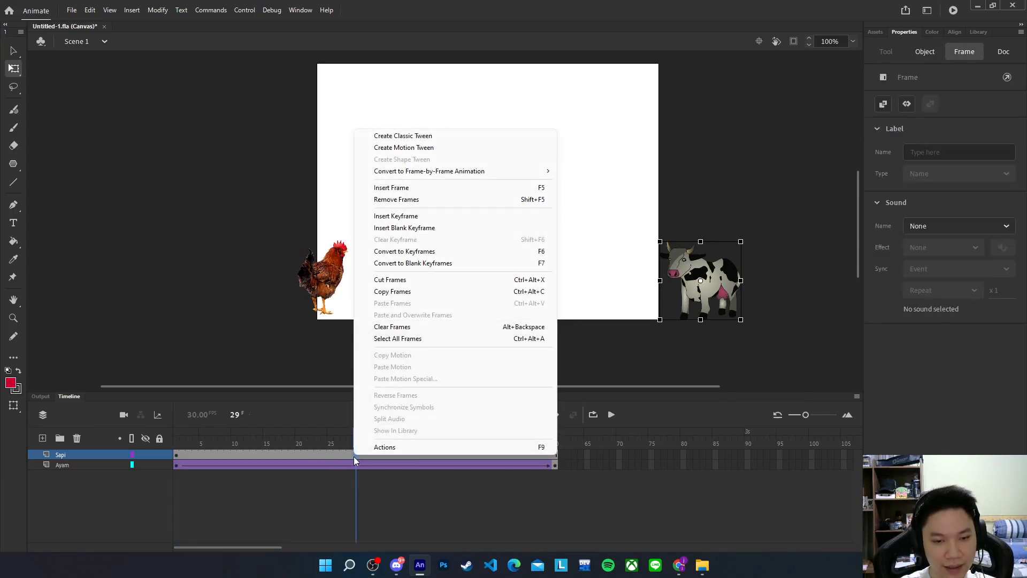
pyautogui.click(355, 465)
pyautogui.moveTo(355, 436); pyautogui.dragTo(568, 438)
pyautogui.press('Return')
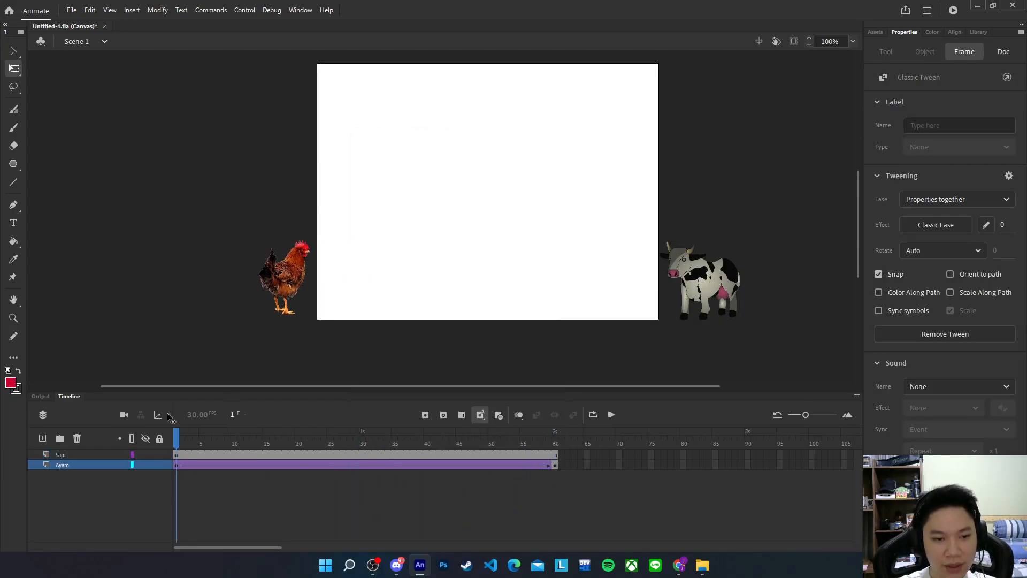
pyautogui.click(605, 439)
pyautogui.click(555, 466)
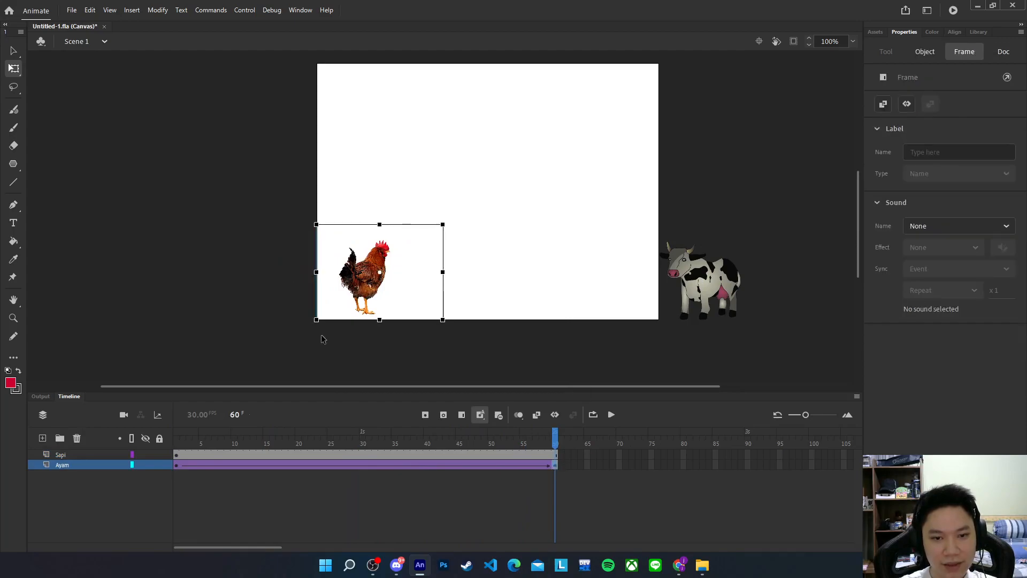
pyautogui.click(178, 465)
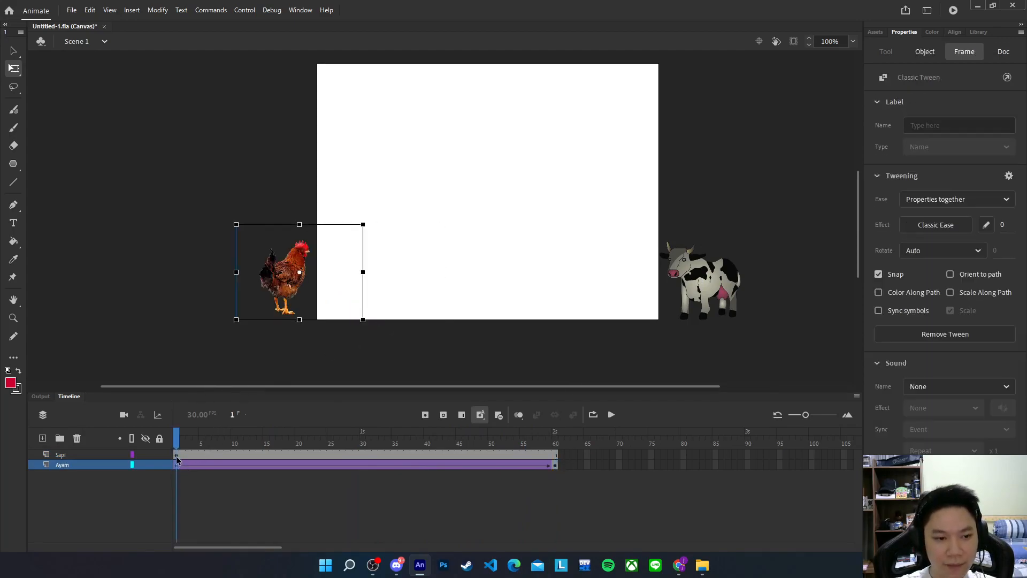
# Try a motion tween on Sapi, cancel the symbol conversion, and end Sapi's frames at frame 30
pyautogui.click(365, 455)
pyautogui.rightClick(362, 455)
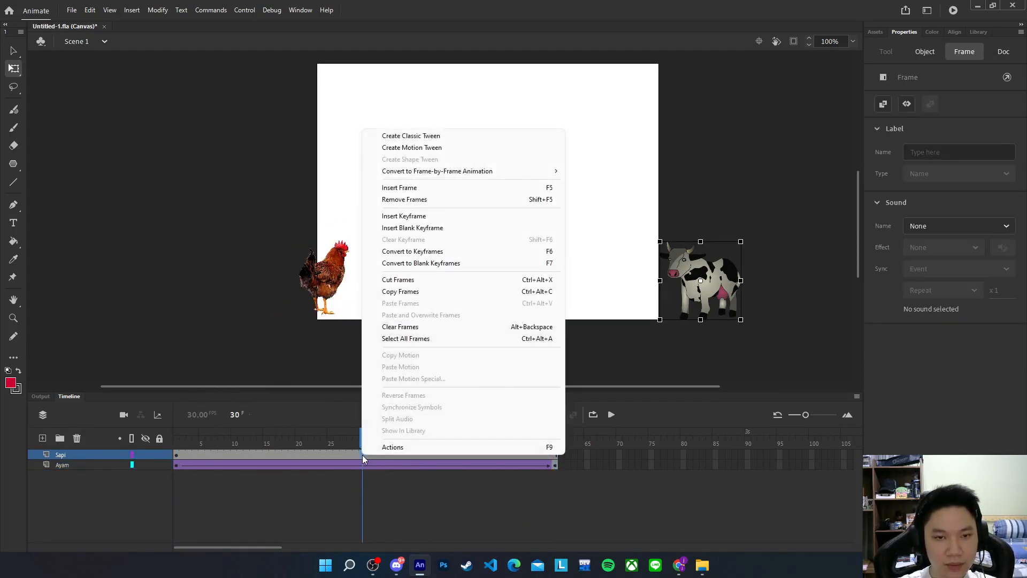
pyautogui.click(443, 148)
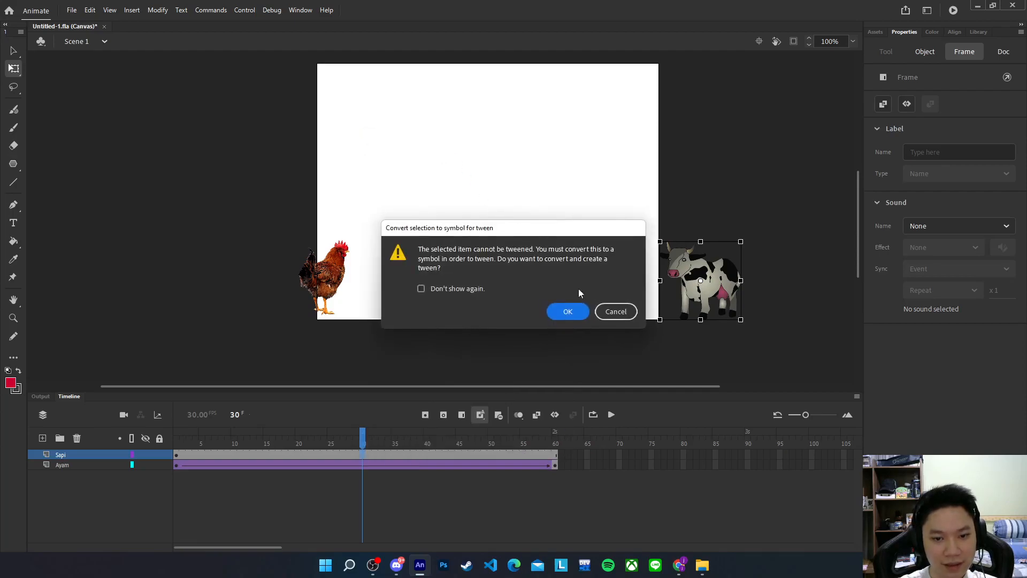
pyautogui.click(615, 312)
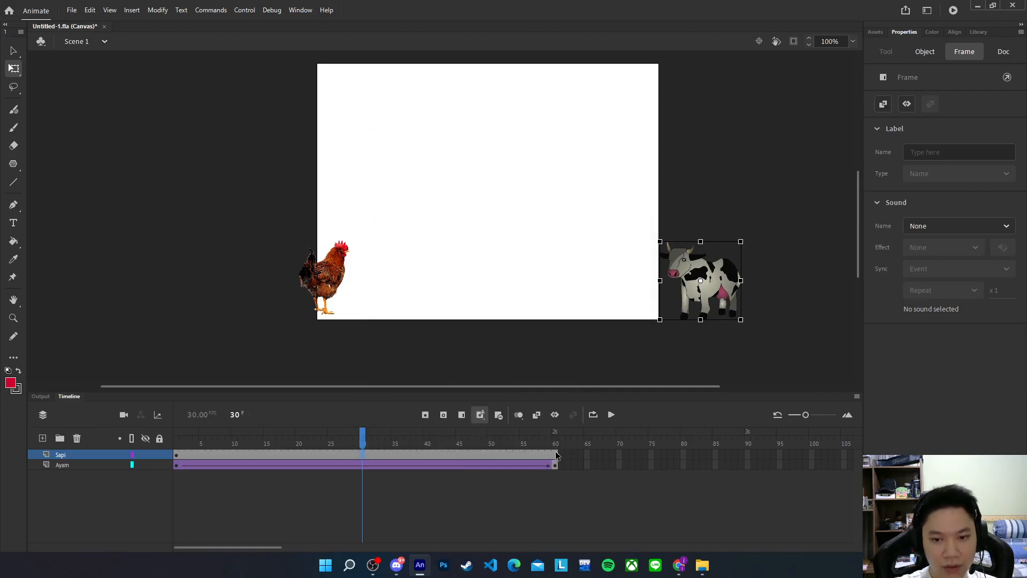
pyautogui.moveTo(361, 454); pyautogui.dragTo(558, 454)
pyautogui.click(362, 452)
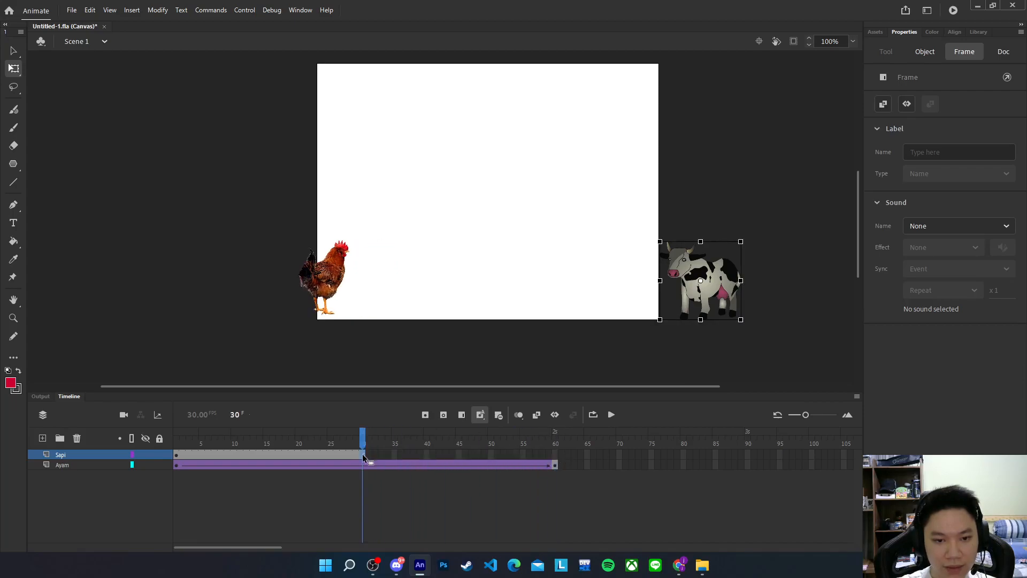
# Create a motion tween on the Sapi layer, converting the cow into a symbol
pyautogui.rightClick(274, 455)
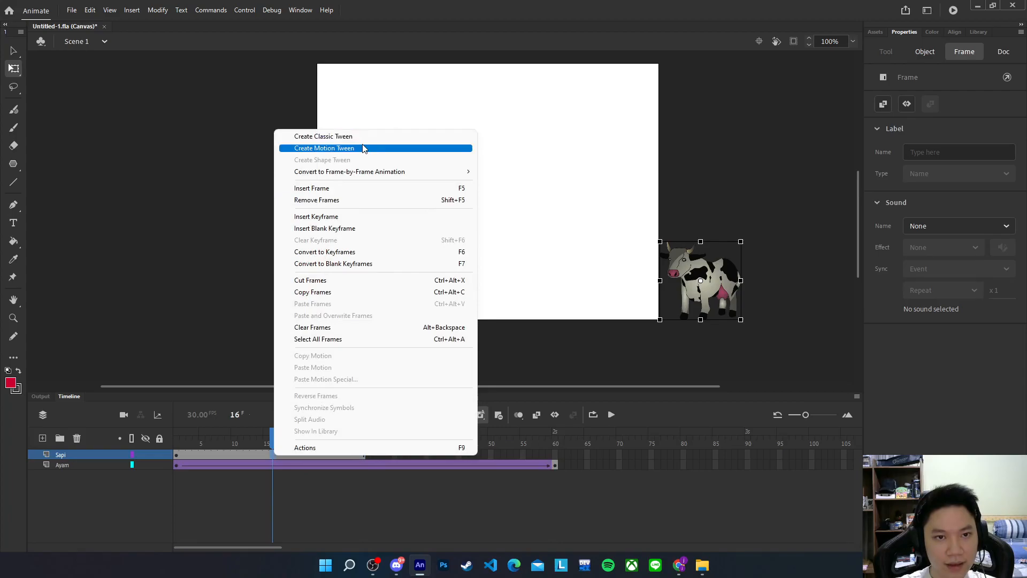
pyautogui.click(362, 148)
pyautogui.click(567, 312)
pyautogui.moveTo(288, 438); pyautogui.dragTo(360, 434)
pyautogui.click(364, 453)
pyautogui.click(364, 454)
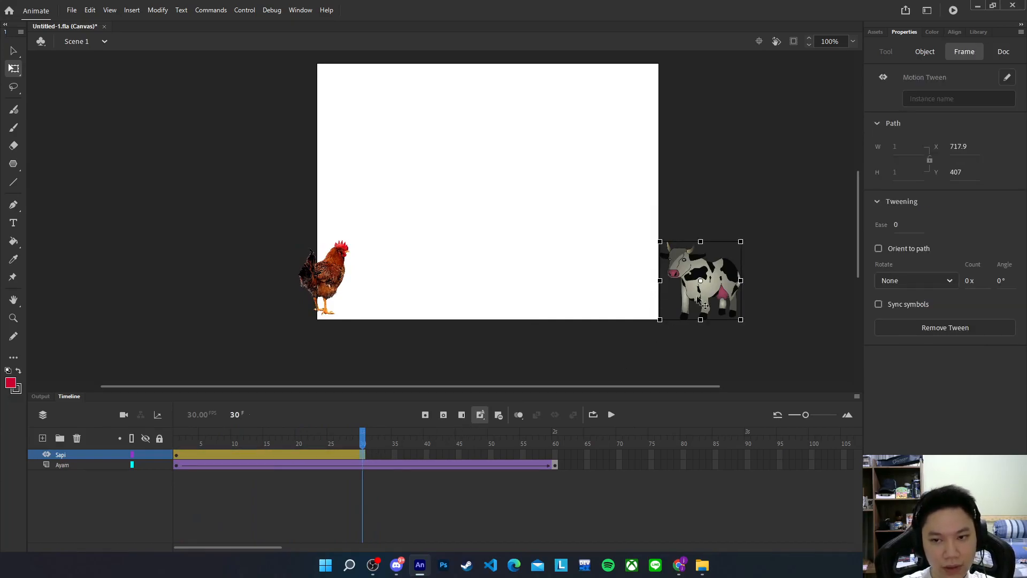
# At frame 30, move the cow onto the stage's right edge at X 488.2, Y 334
pyautogui.moveTo(704, 296); pyautogui.dragTo(621, 294)
pyautogui.press('v')
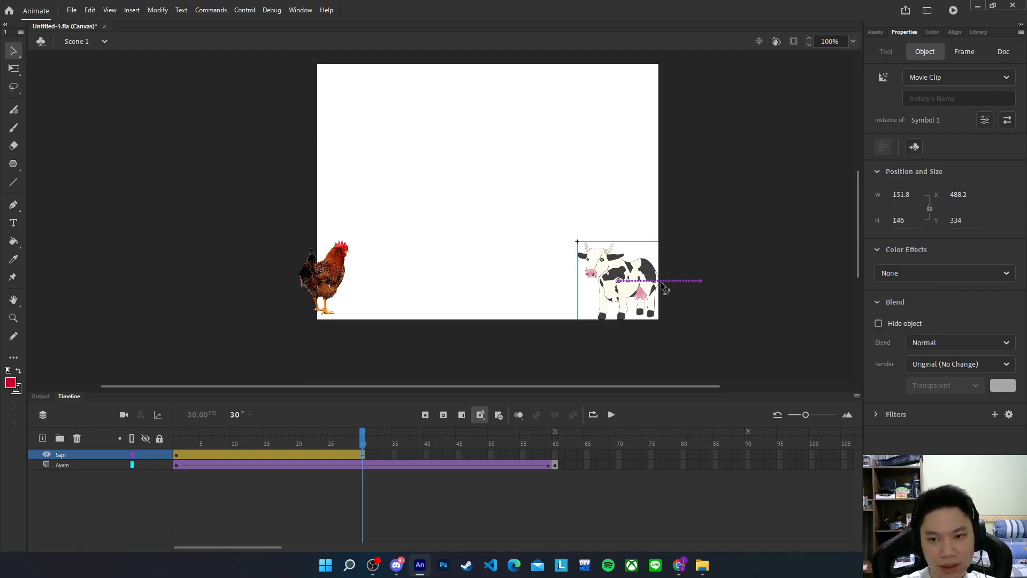
pyautogui.scroll(3, 677, 284)
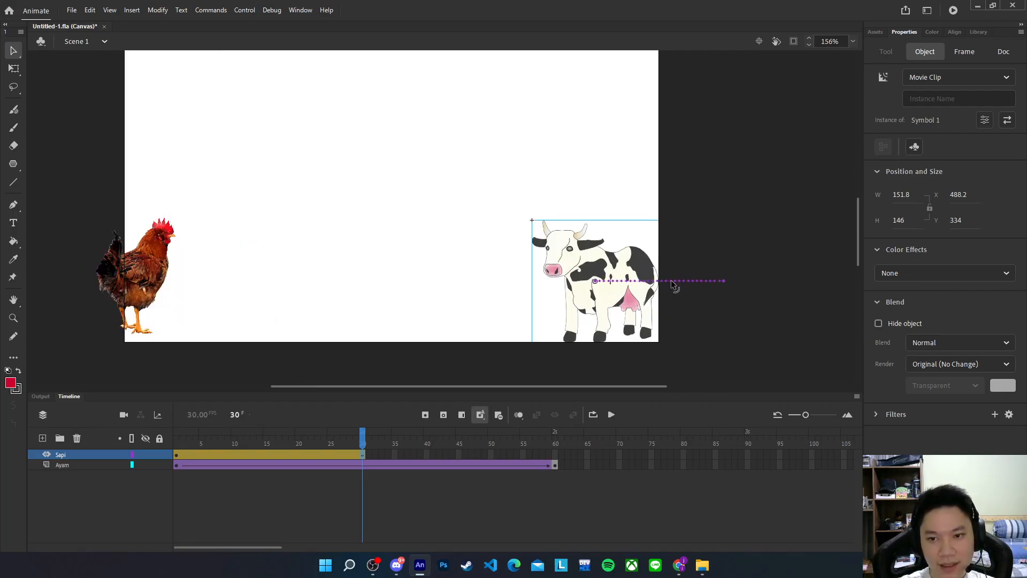
pyautogui.moveTo(363, 436)
pyautogui.mouseDown()
pyautogui.moveTo(177, 428)
pyautogui.moveTo(357, 428)
pyautogui.moveTo(354, 446)
pyautogui.mouseUp()
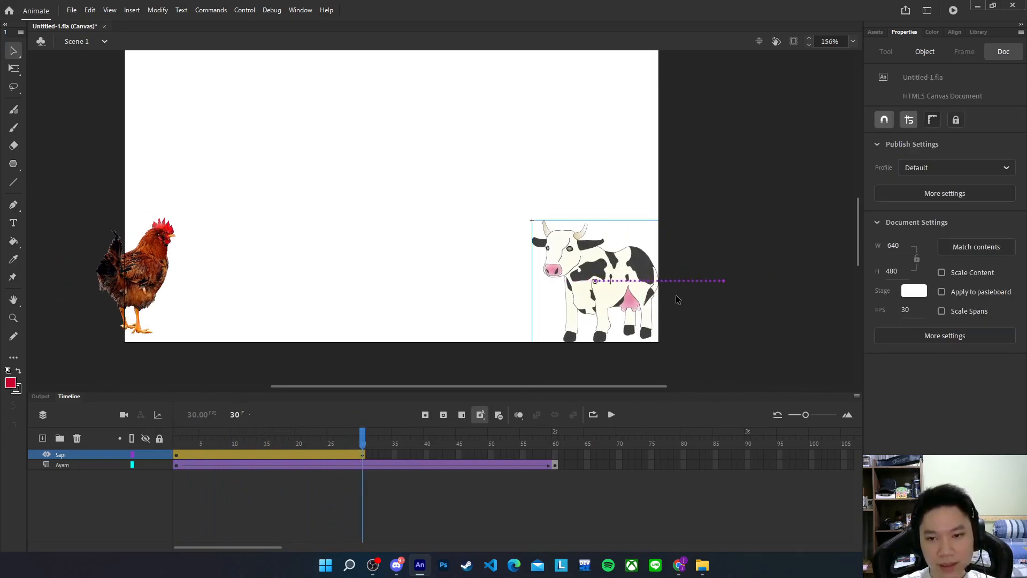
# Pull the middle of the cow's straight motion path upward into an arc so it hops in
pyautogui.click(666, 282)
pyautogui.moveTo(659, 277); pyautogui.dragTo(660, 270)
pyautogui.hotkey('ctrl', 'z')
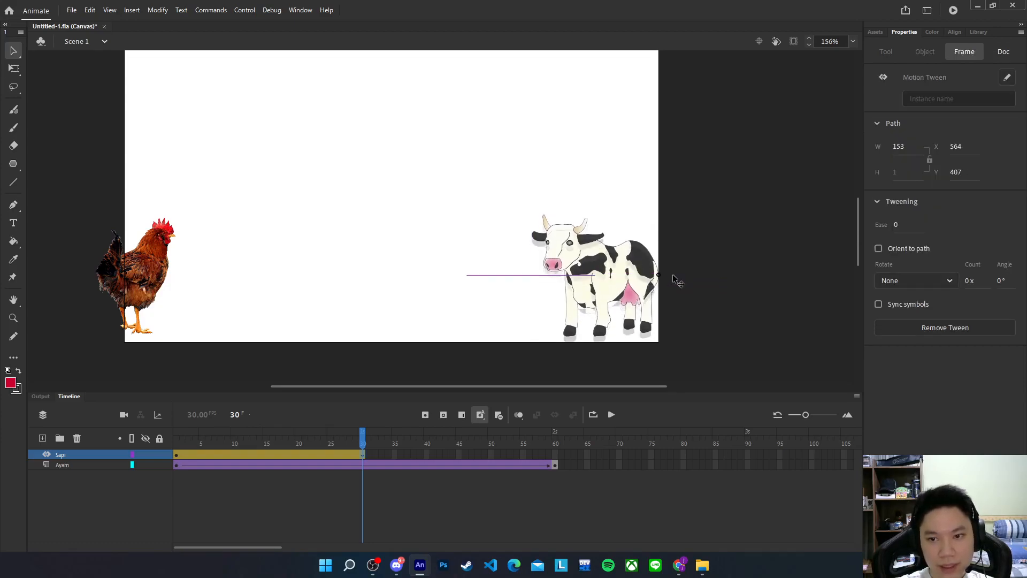
pyautogui.click(362, 455)
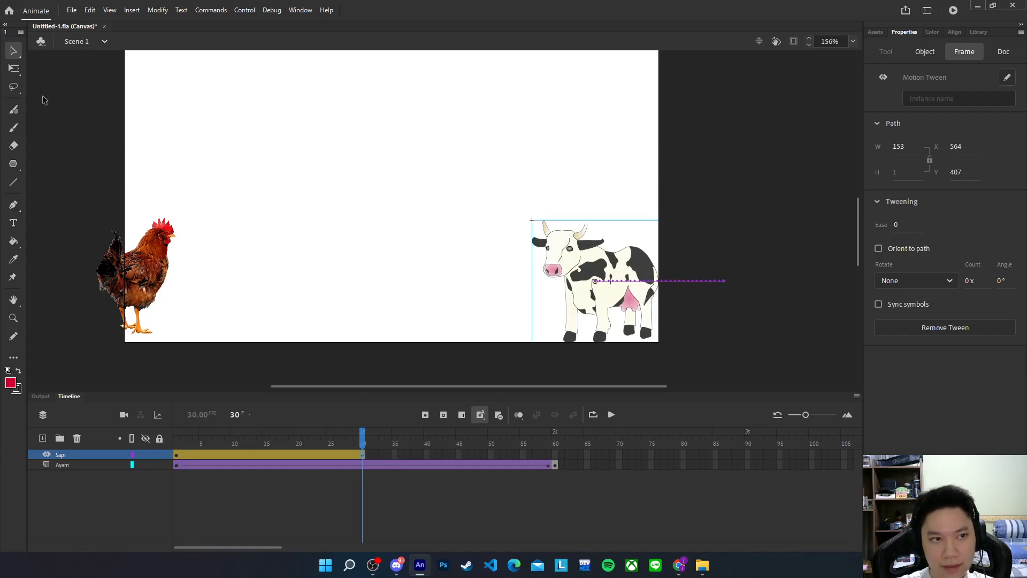
pyautogui.click(676, 280)
pyautogui.moveTo(684, 280); pyautogui.dragTo(686, 261)
pyautogui.moveTo(330, 455); pyautogui.dragTo(363, 445)
pyautogui.moveTo(646, 282); pyautogui.dragTo(647, 230)
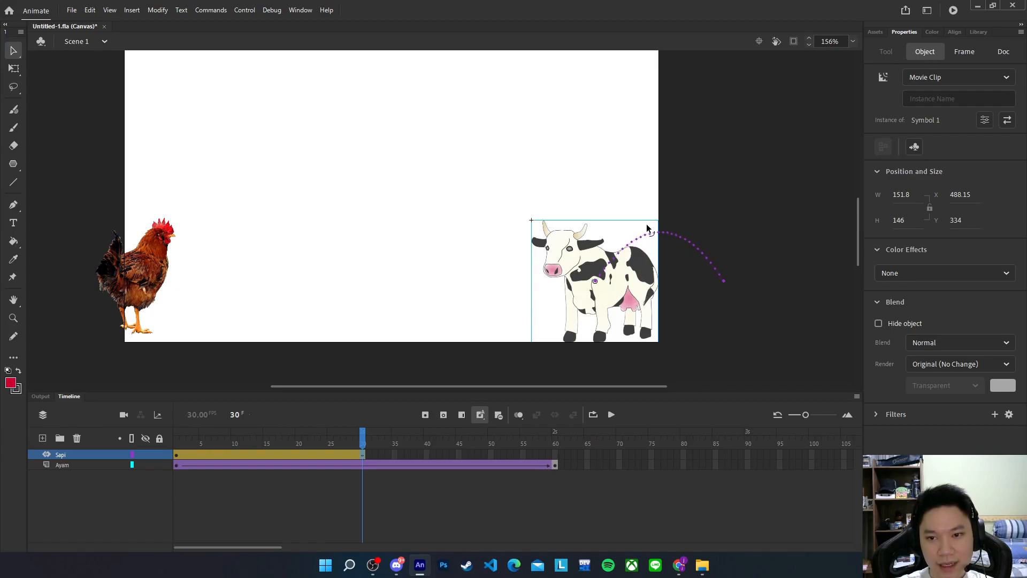
pyautogui.moveTo(361, 433)
pyautogui.mouseDown()
pyautogui.moveTo(176, 432)
pyautogui.moveTo(362, 419)
pyautogui.mouseUp()
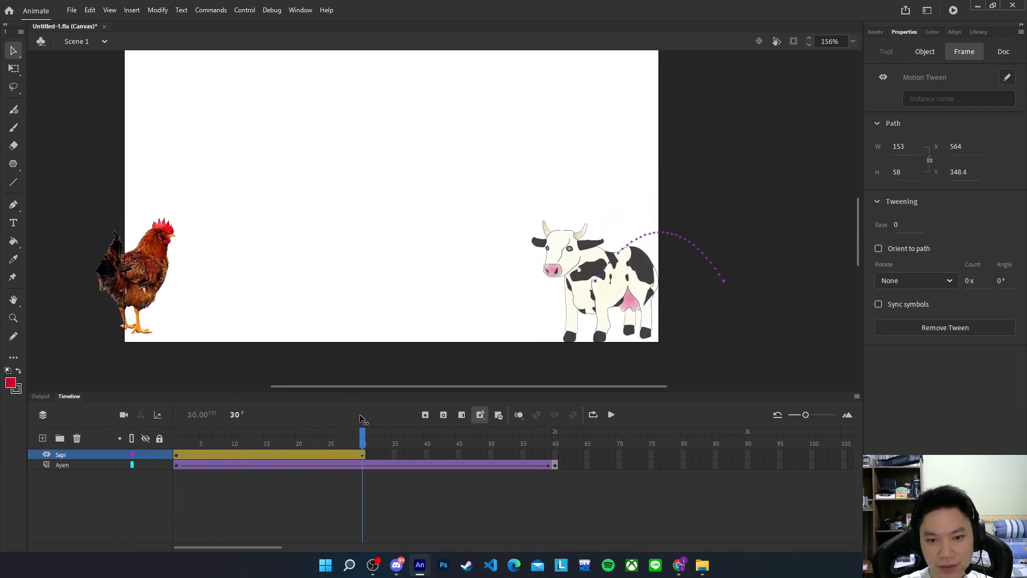
pyautogui.click(559, 456)
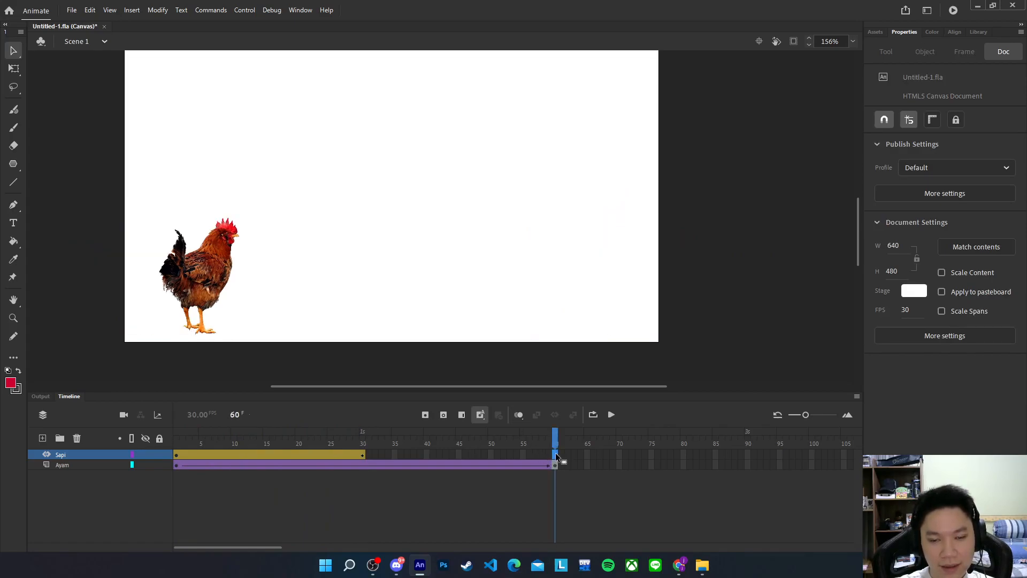
# Extend the Sapi tween to frame 60, move the cow left to mid-stage, and scrub to preview
pyautogui.rightClick(558, 456)
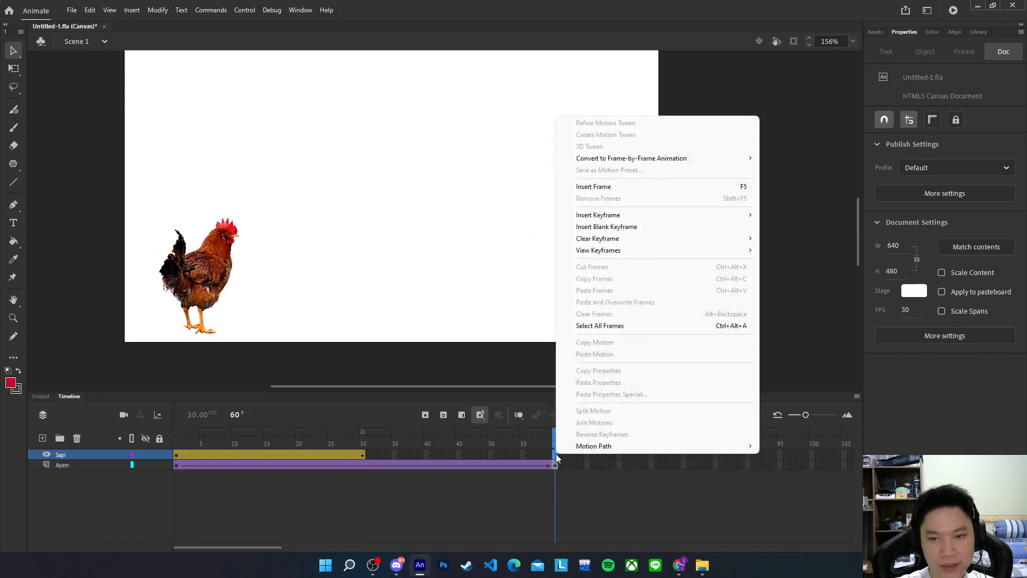
pyautogui.click(620, 187)
pyautogui.moveTo(593, 303); pyautogui.dragTo(490, 301)
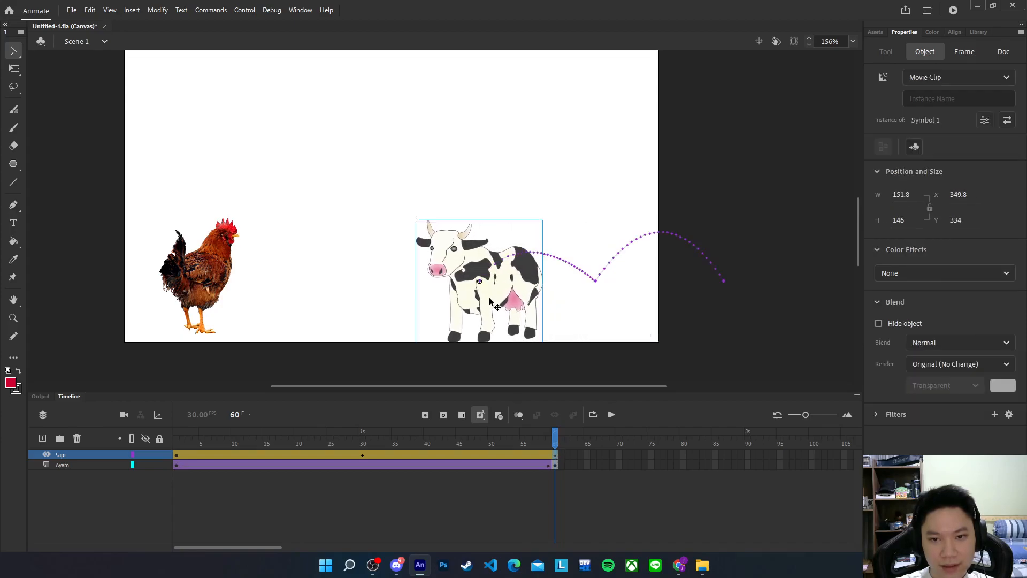
pyautogui.moveTo(554, 438); pyautogui.dragTo(593, 418)
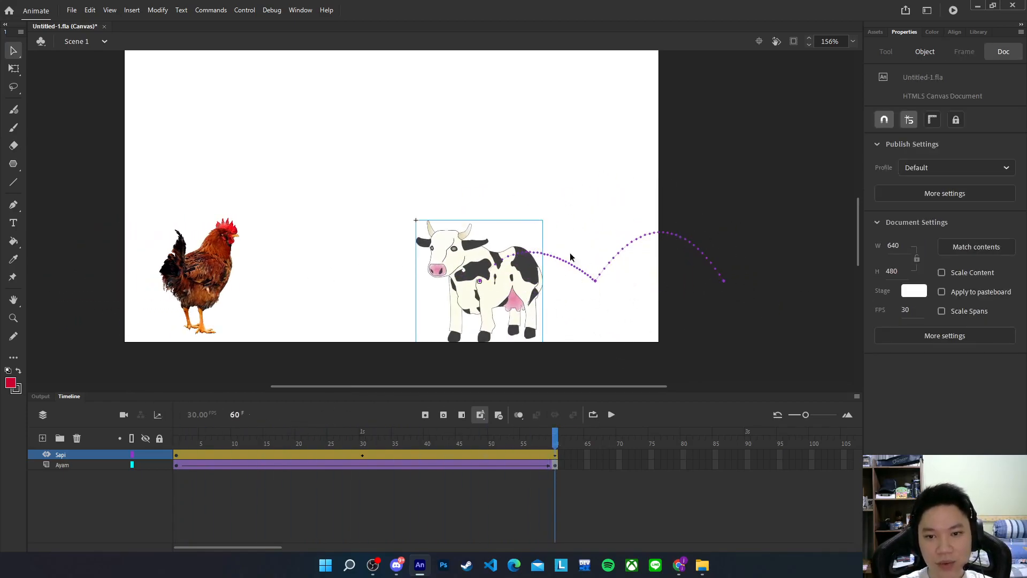
pyautogui.moveTo(560, 441)
pyautogui.mouseDown()
pyautogui.moveTo(176, 436)
pyautogui.moveTo(458, 435)
pyautogui.moveTo(268, 435)
pyautogui.moveTo(543, 418)
pyautogui.moveTo(220, 425)
pyautogui.moveTo(555, 423)
pyautogui.moveTo(279, 422)
pyautogui.moveTo(555, 424)
pyautogui.mouseUp()
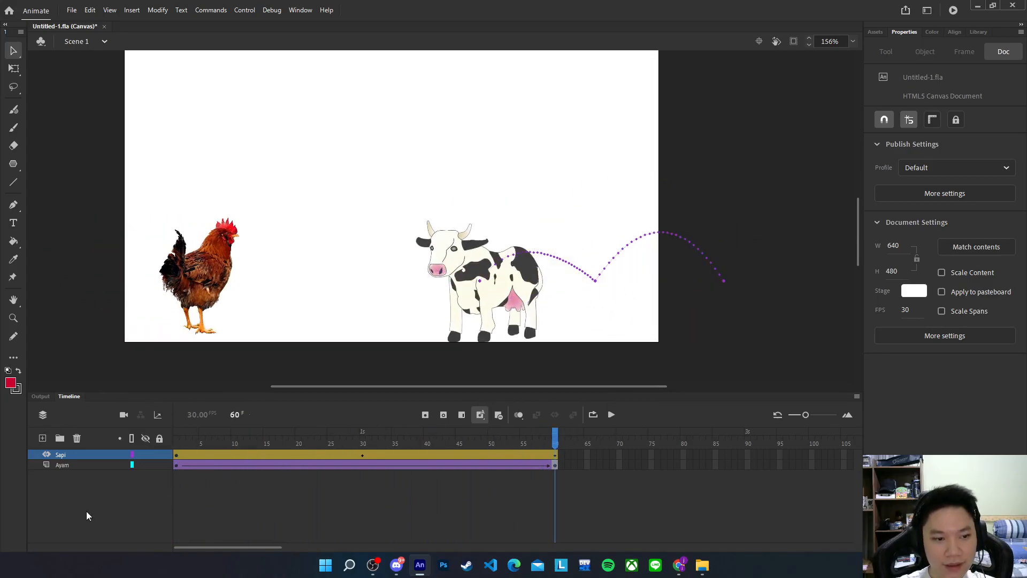
# Insert a third layer above Sapi and rename it 'nama'
pyautogui.click(46, 439)
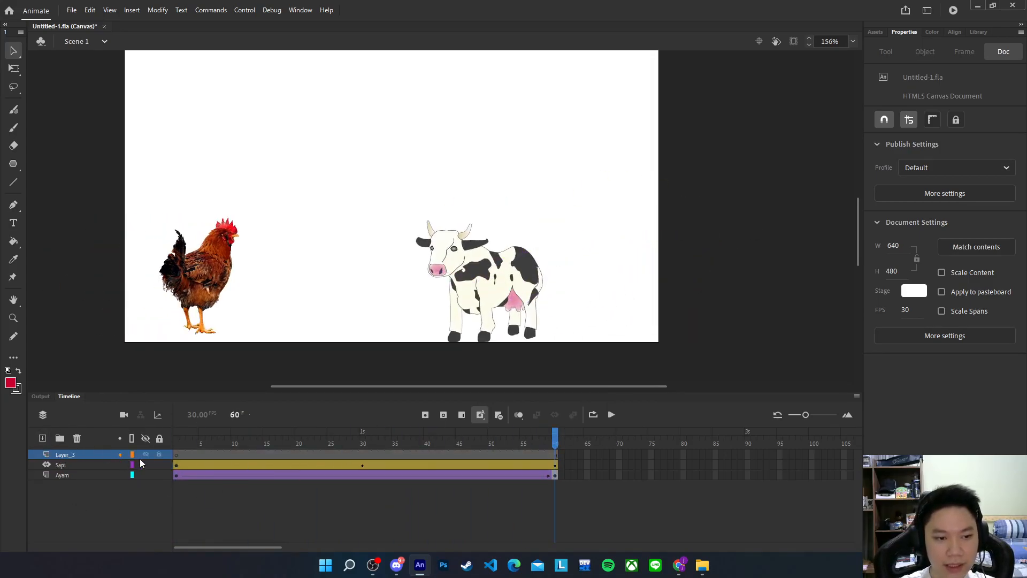
pyautogui.rightClick(240, 455)
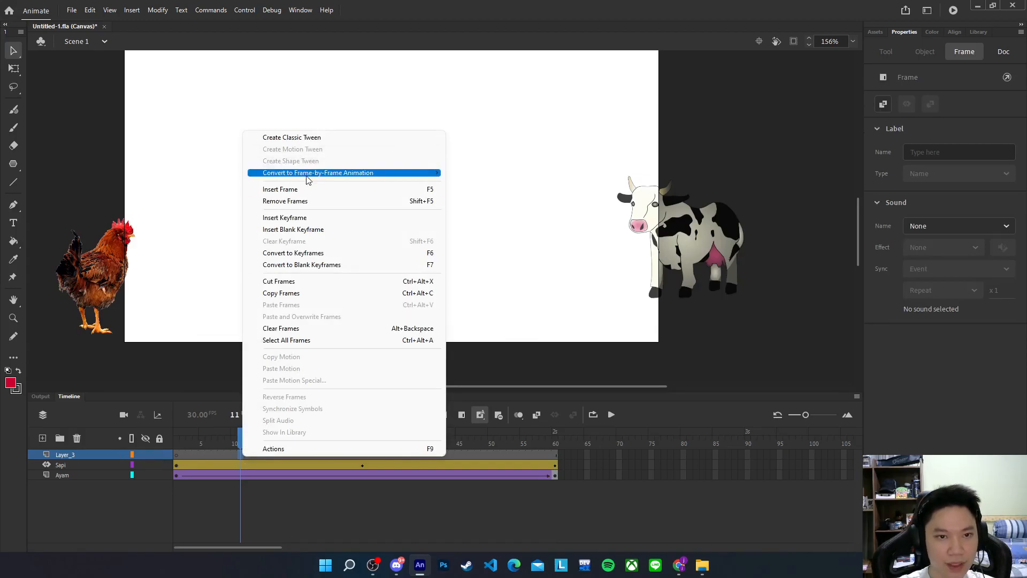
pyautogui.click(212, 446)
pyautogui.click(177, 456)
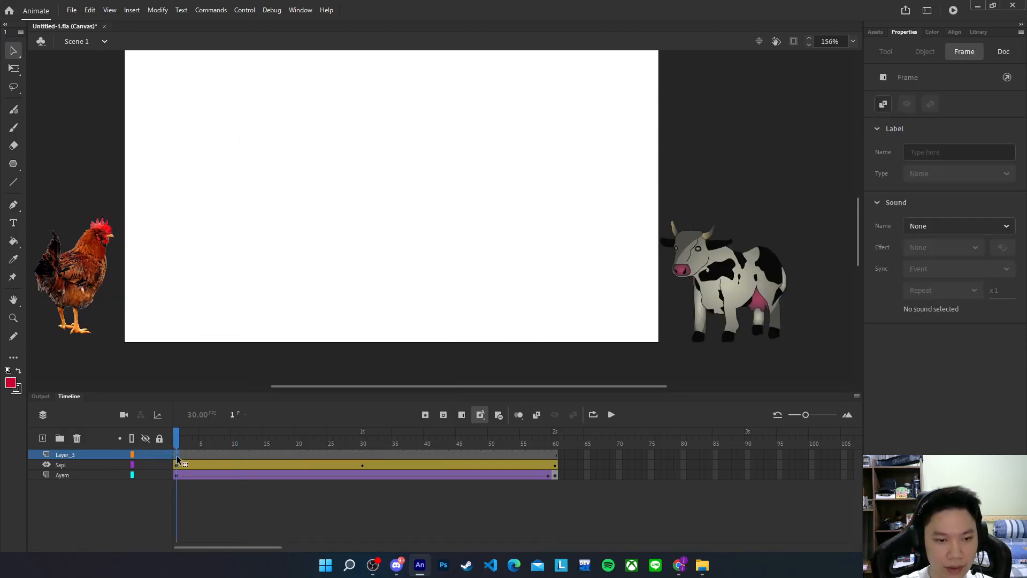
pyautogui.doubleClick(61, 455)
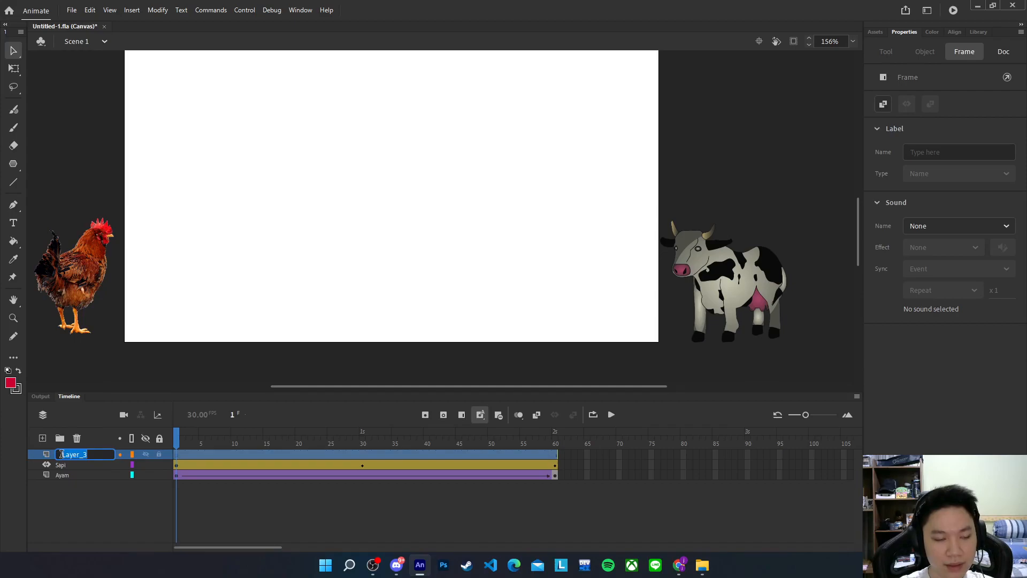
pyautogui.write('bur')
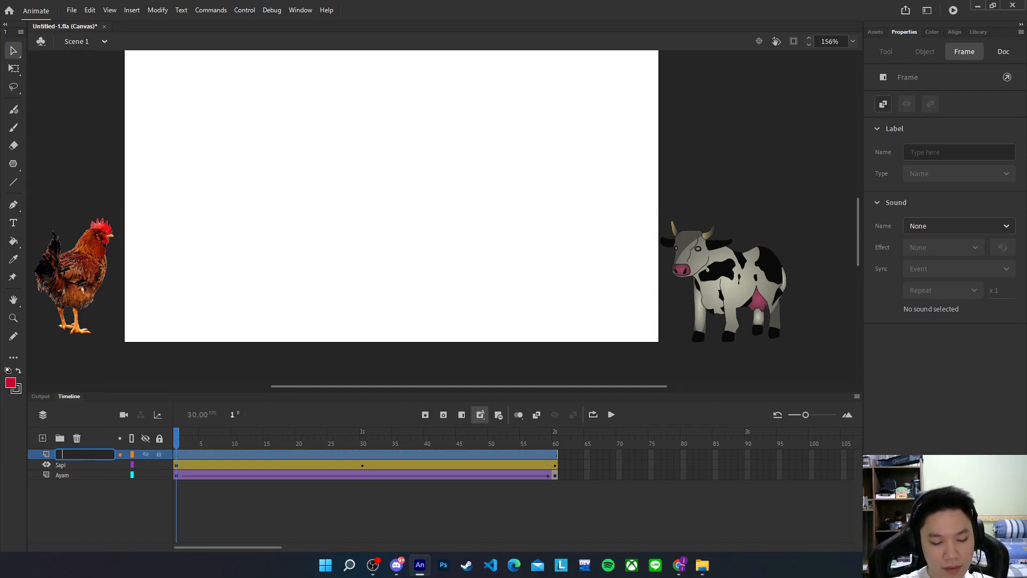
pyautogui.press('Return')
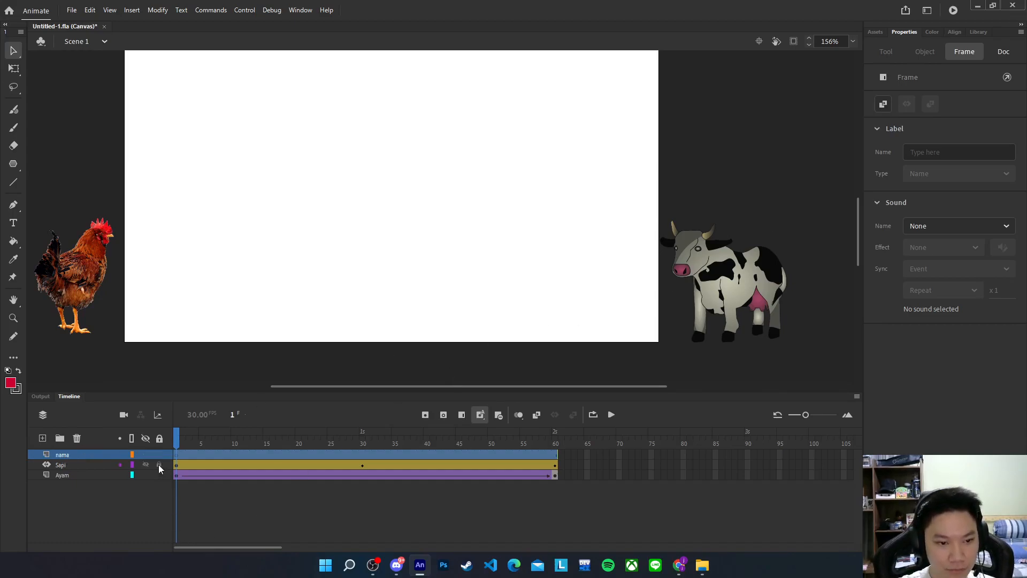
pyautogui.click(175, 455)
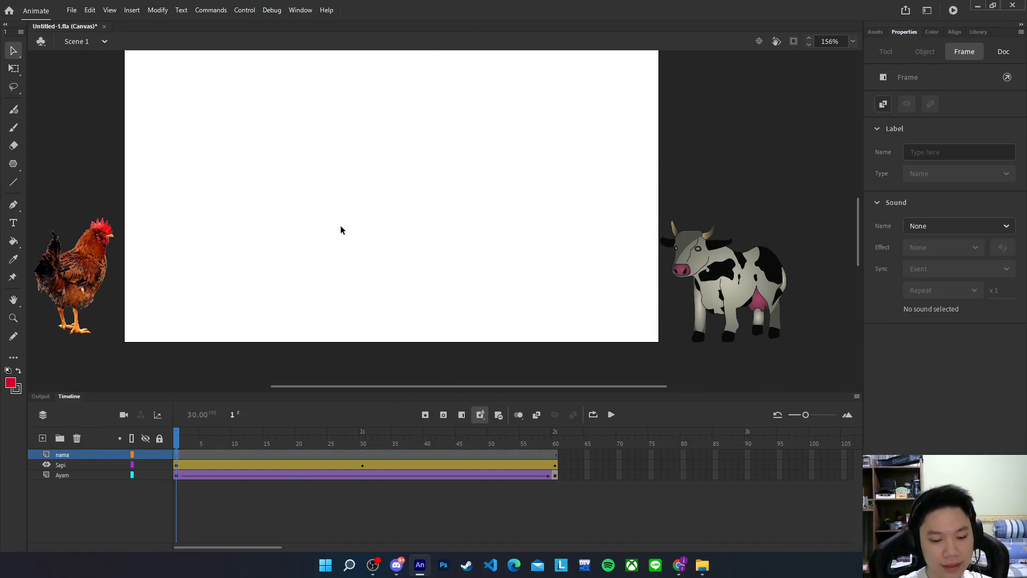
# Draw a small red square left of stage centre with the Rectangle Tool and select it
pyautogui.click(14, 164)
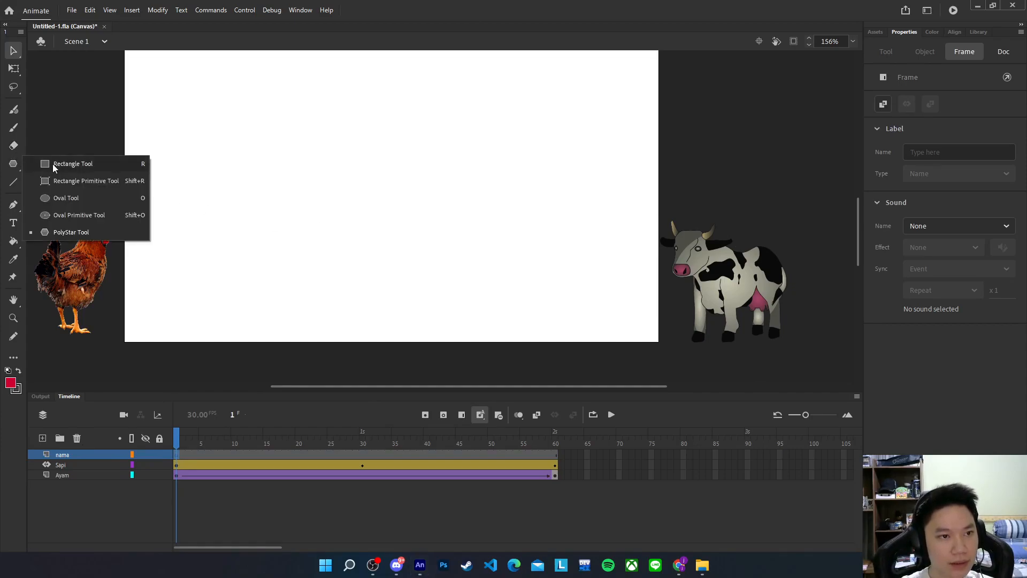
pyautogui.click(52, 164)
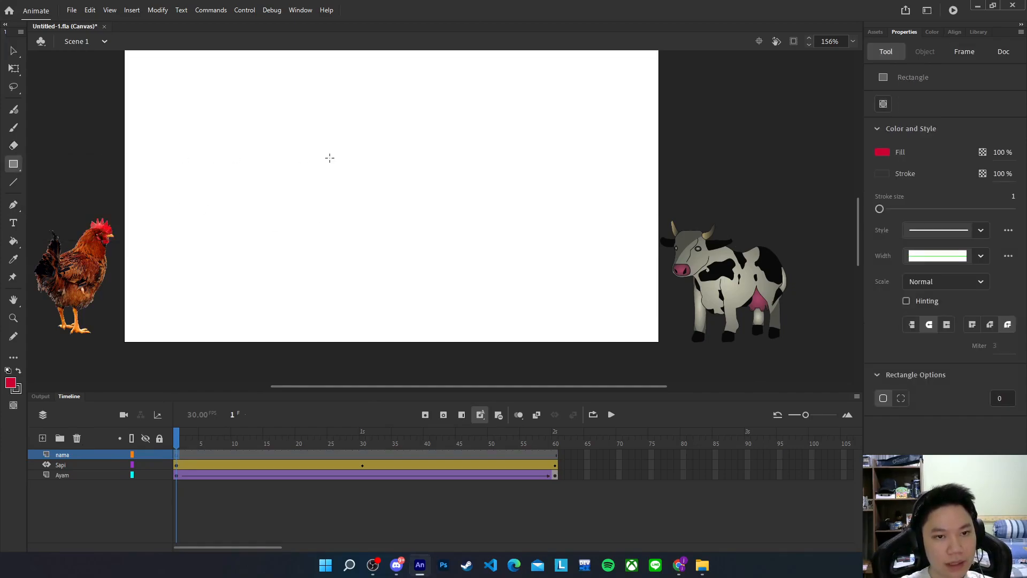
pyautogui.moveTo(262, 149); pyautogui.dragTo(274, 159)
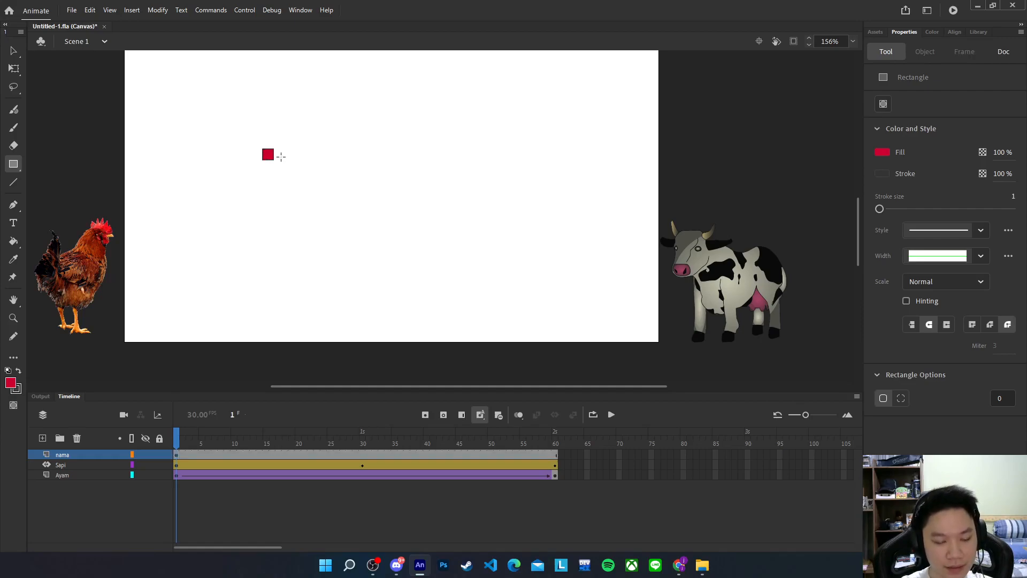
pyautogui.press('v')
pyautogui.moveTo(288, 172); pyautogui.dragTo(289, 173)
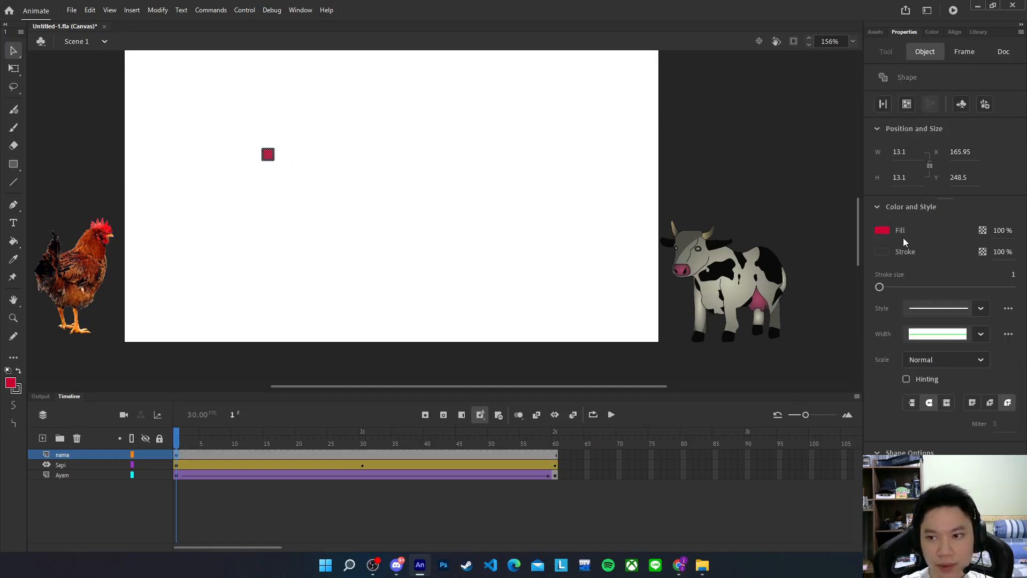
pyautogui.click(265, 175)
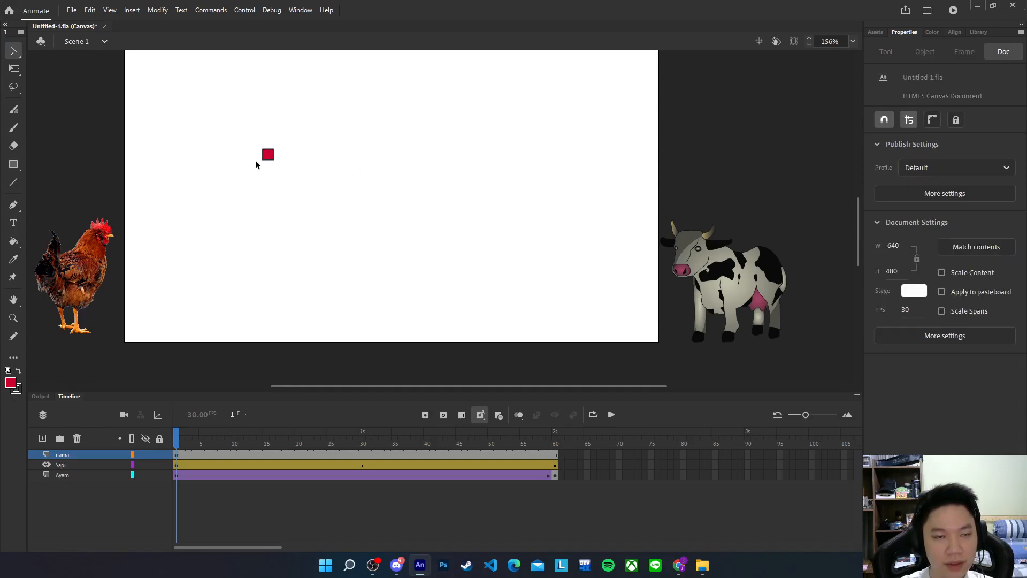
pyautogui.scroll(3, 255, 160)
pyautogui.moveTo(243, 114); pyautogui.dragTo(374, 231)
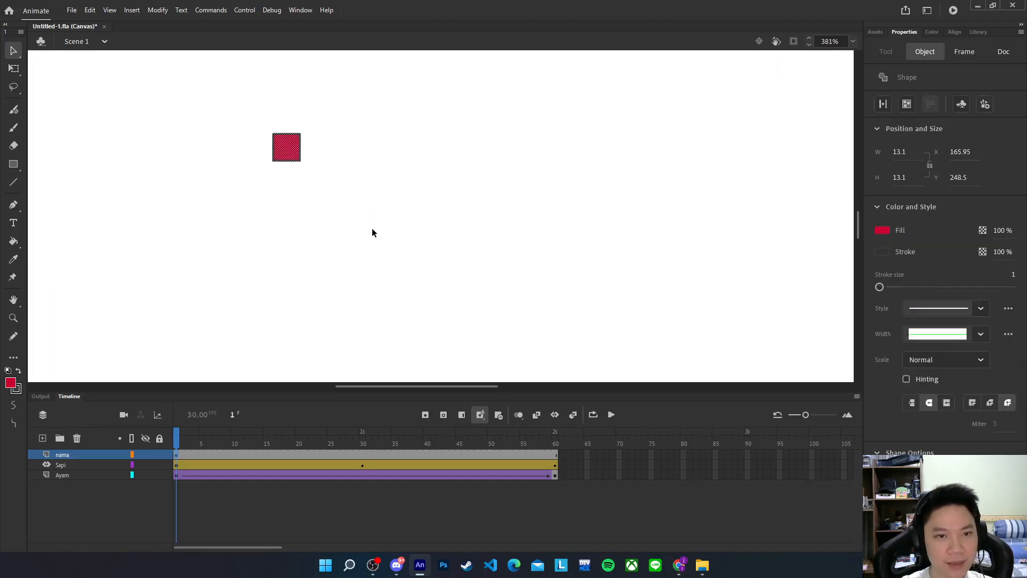
# Set the square's stroke colour to none so it has no outline
pyautogui.click(885, 250)
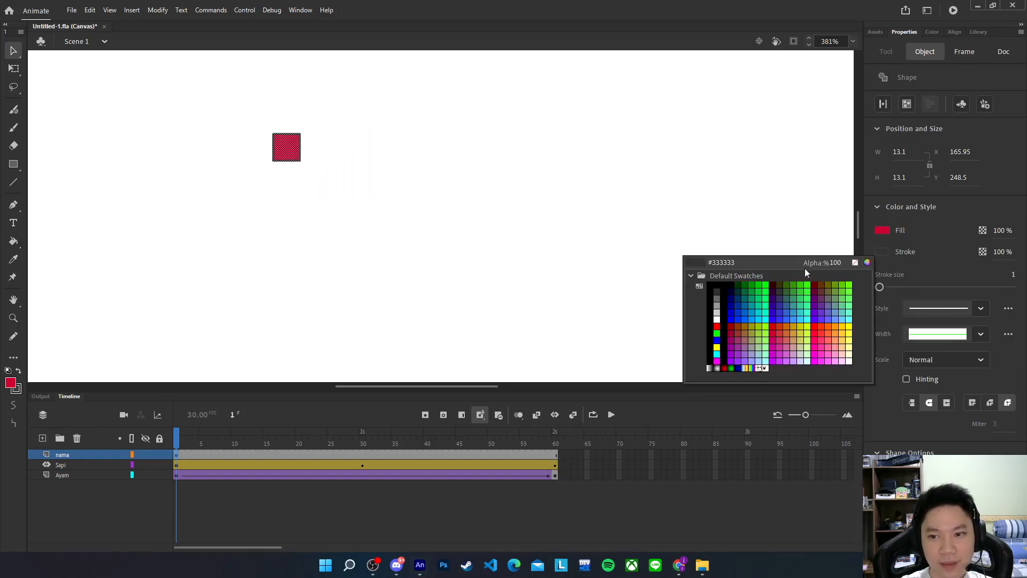
pyautogui.click(856, 263)
pyautogui.click(229, 196)
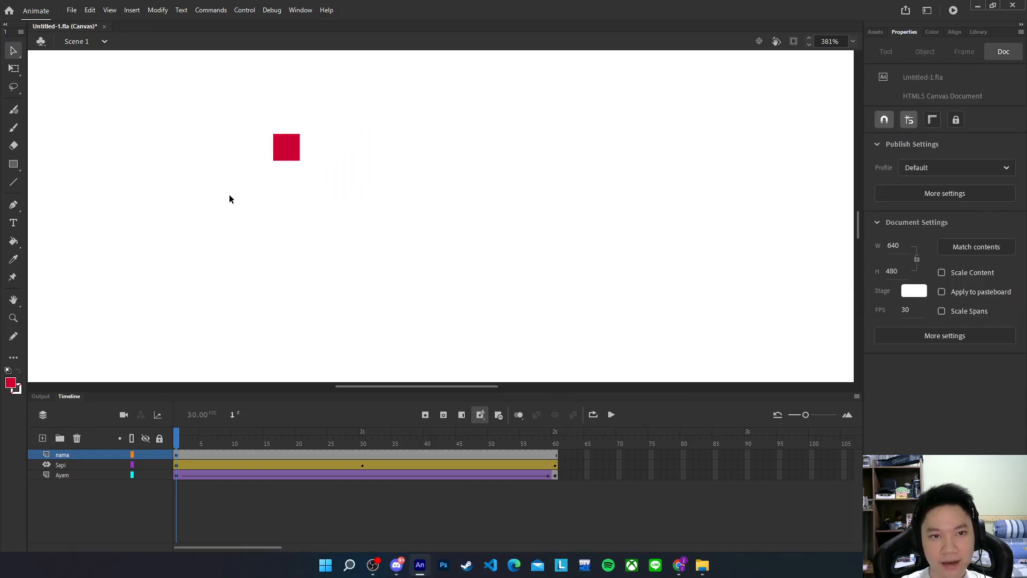
pyautogui.scroll(-2, 404, 218)
pyautogui.scroll(-1, 404, 214)
pyautogui.scroll(-2, 453, 210)
pyautogui.scroll(2, 453, 210)
pyautogui.scroll(-2, 452, 213)
pyautogui.scroll(2, 452, 213)
pyautogui.scroll(-1, 450, 206)
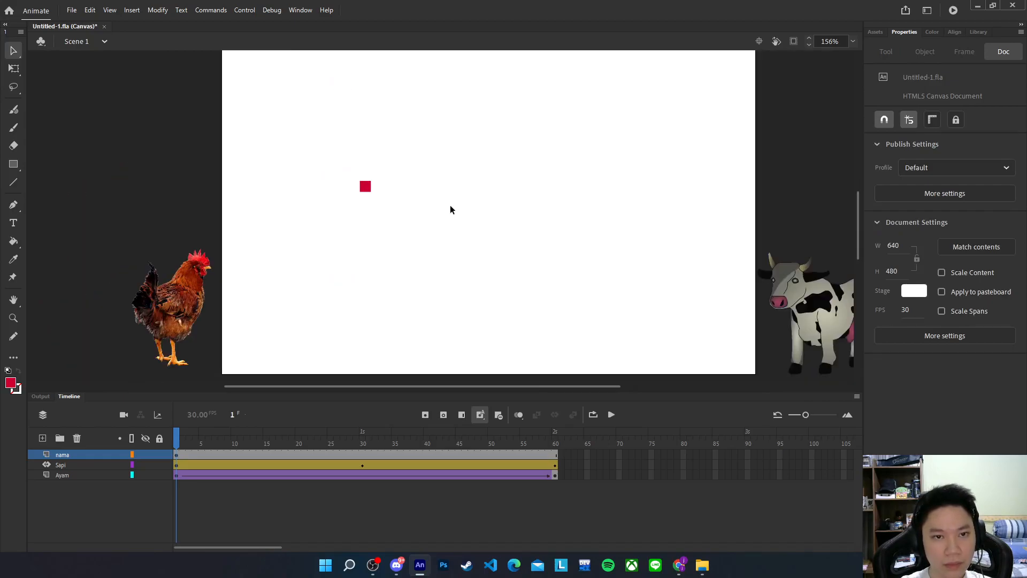
pyautogui.click(366, 187)
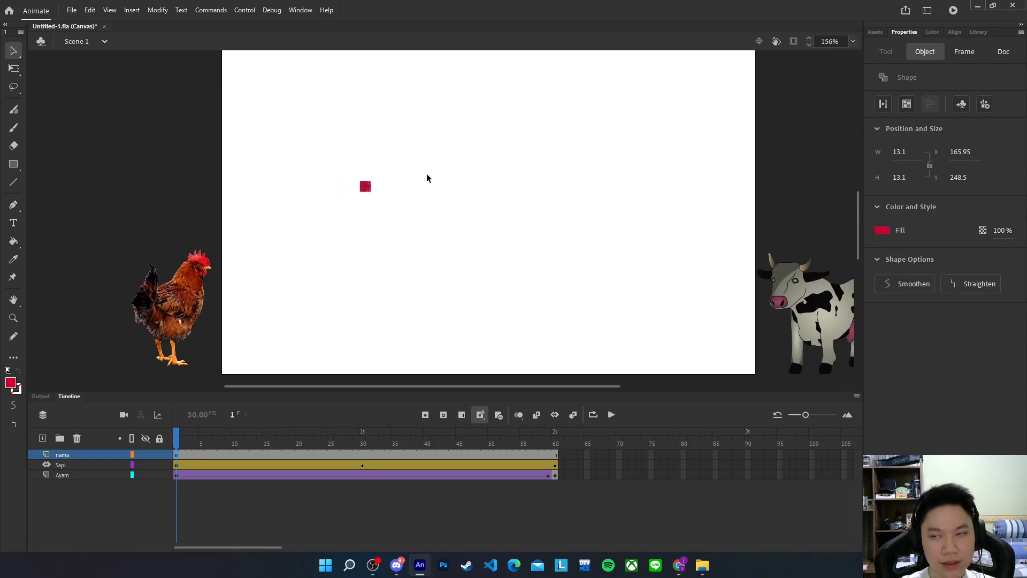
pyautogui.click(375, 165)
# Type the person's name on two lines in a text box right of the square
pyautogui.click(14, 223)
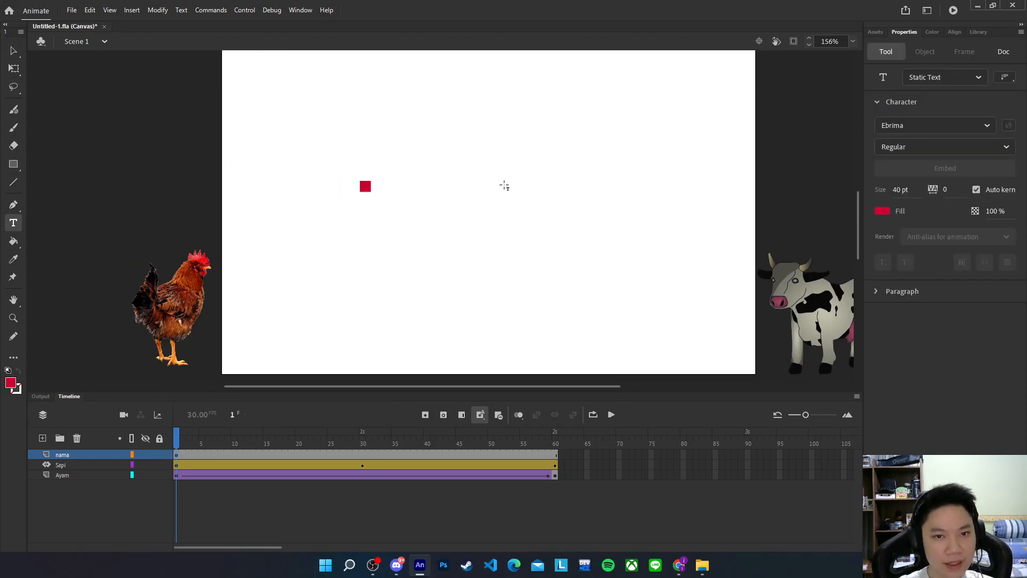
pyautogui.click(437, 169)
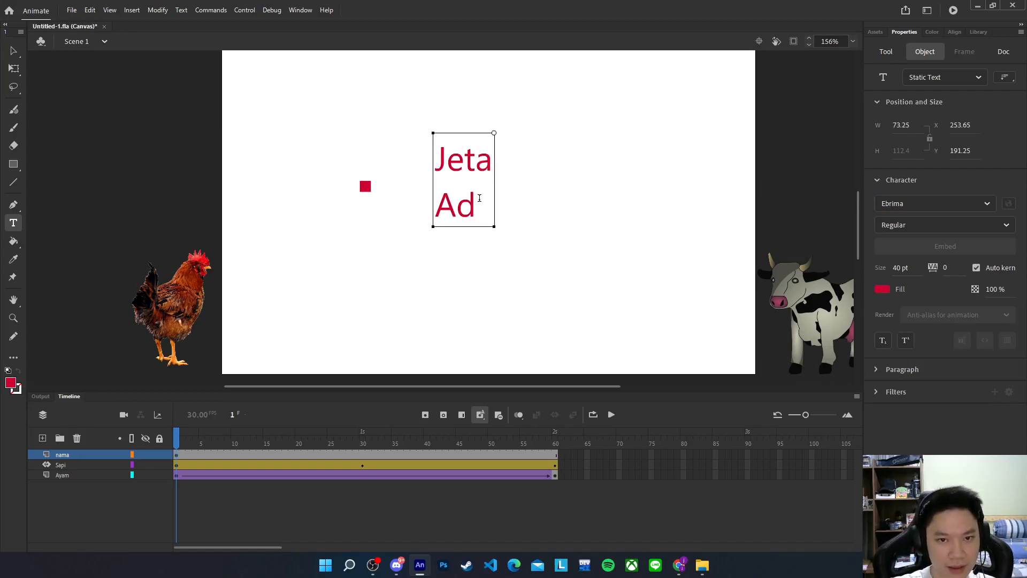
pyautogui.press('Return')
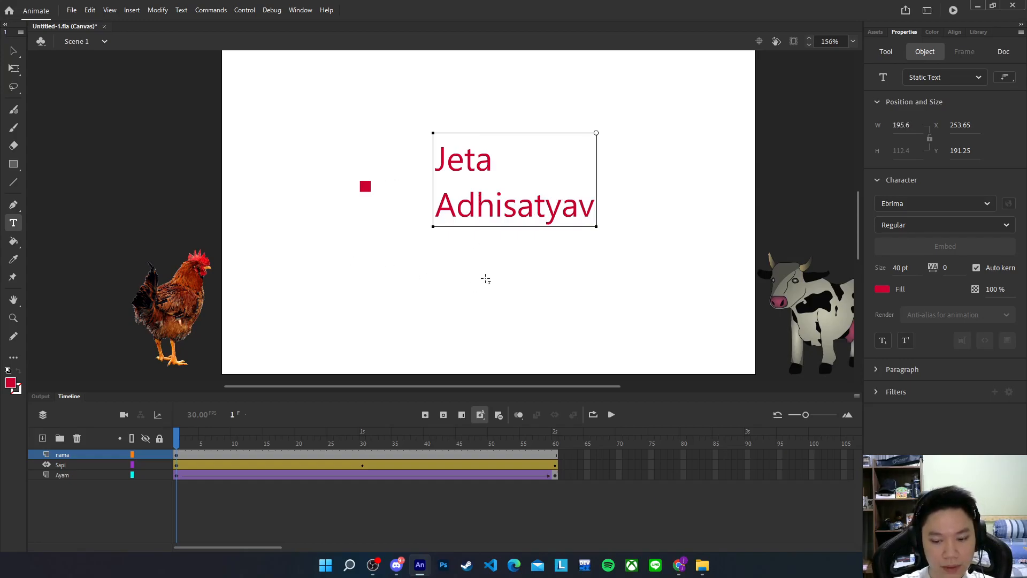
pyautogui.press('Escape')
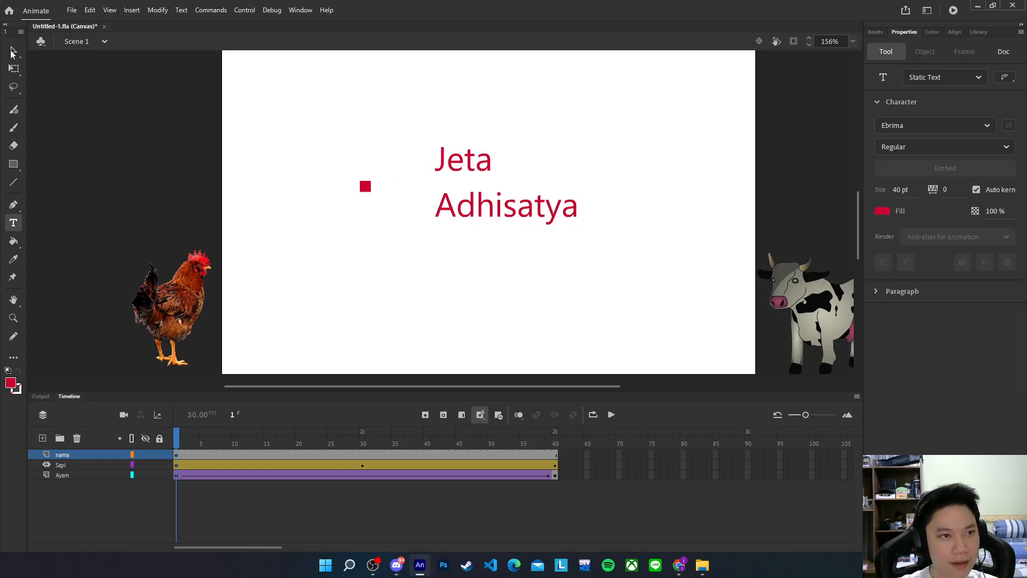
# Select the name text and nudge it slightly upward
pyautogui.click(12, 52)
pyautogui.scroll(-1, 526, 253)
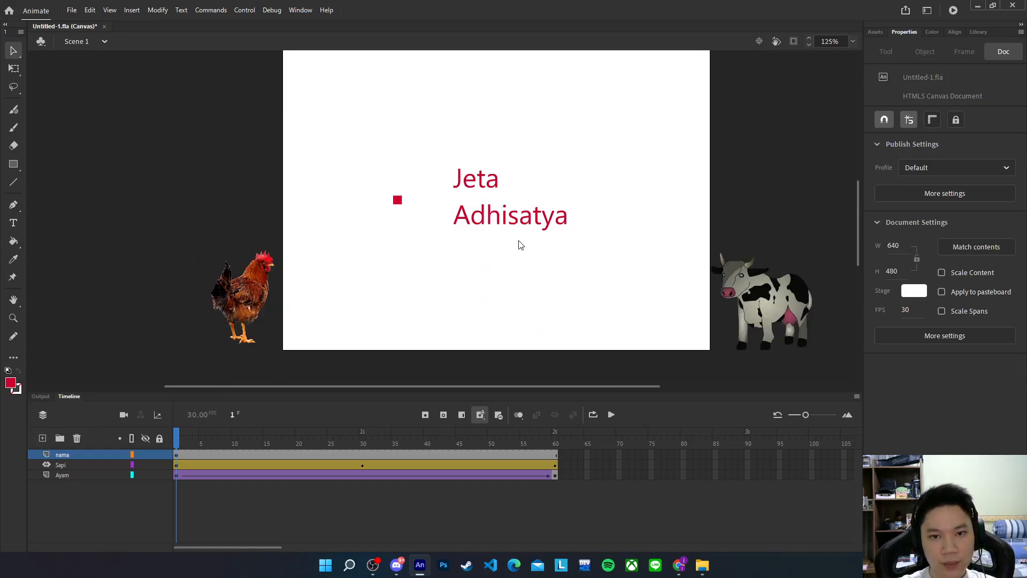
pyautogui.moveTo(448, 170); pyautogui.dragTo(619, 270)
pyautogui.moveTo(500, 215)
pyautogui.mouseDown()
pyautogui.moveTo(490, 214)
pyautogui.moveTo(495, 206)
pyautogui.mouseUp()
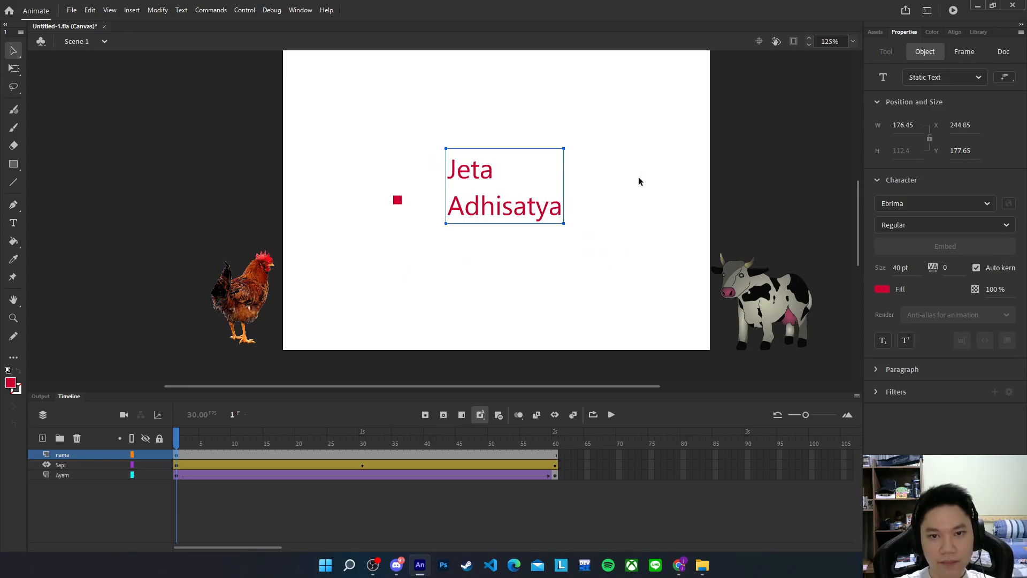
pyautogui.scroll(3, 644, 176)
pyautogui.click(663, 253)
pyautogui.scroll(-3, 661, 254)
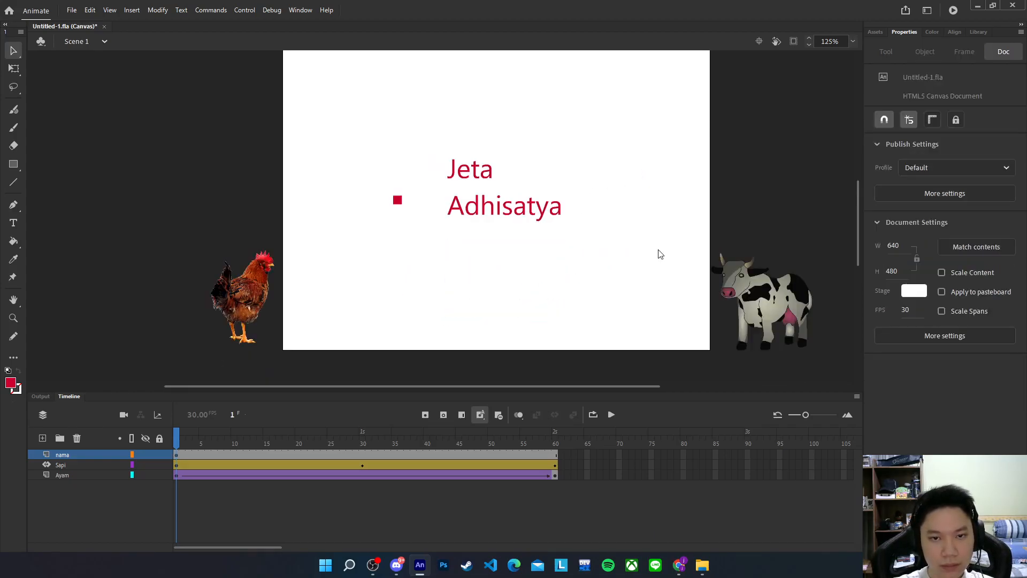
# Select the small red square together with the name text
pyautogui.click(398, 201)
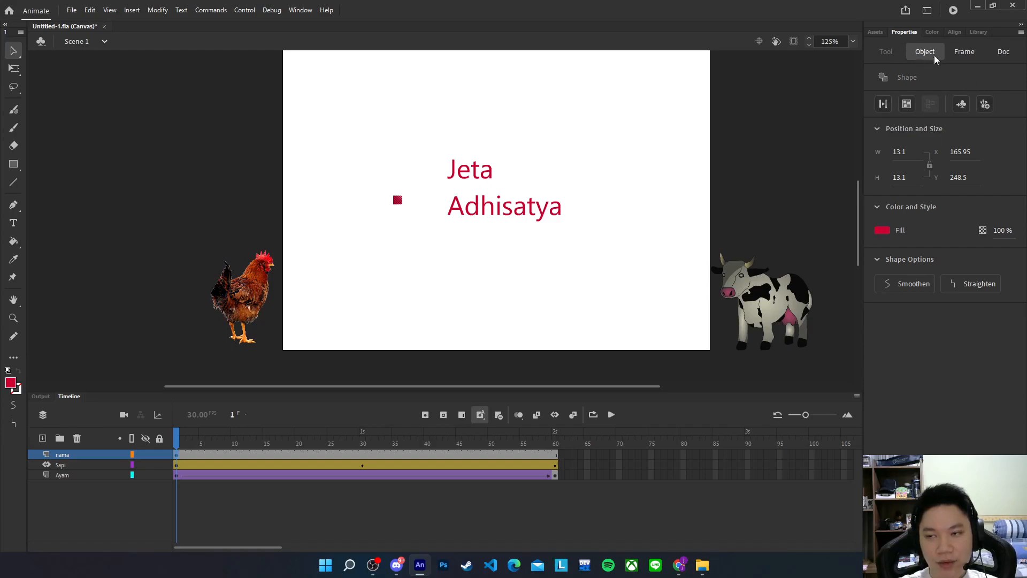
pyautogui.click(332, 217)
pyautogui.click(397, 200)
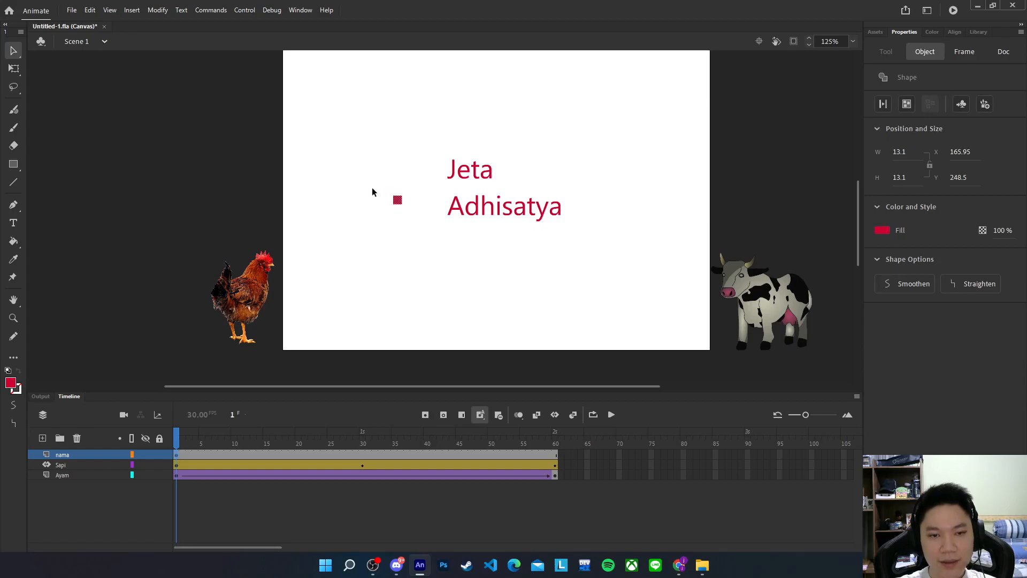
pyautogui.moveTo(434, 235); pyautogui.dragTo(435, 236)
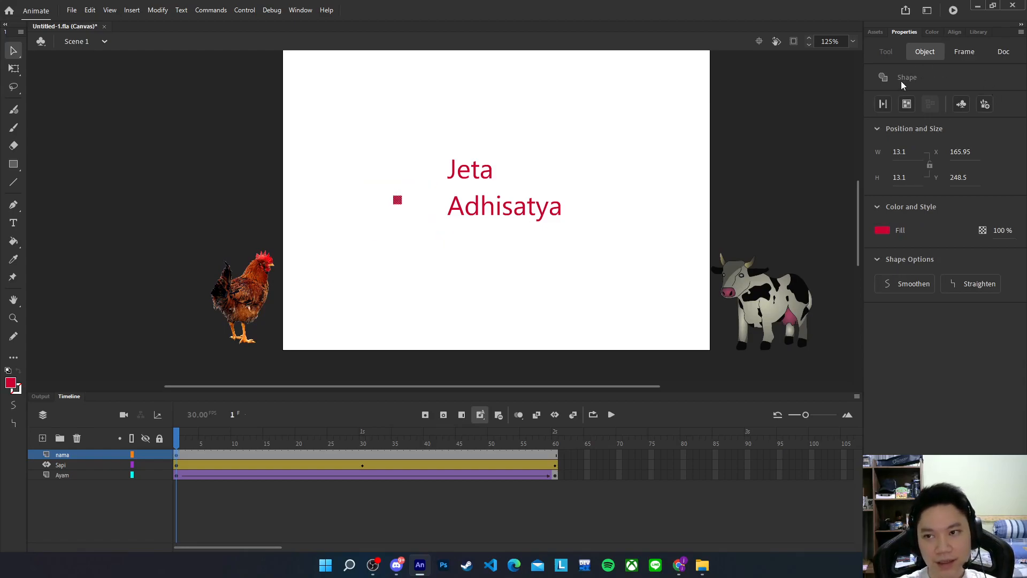
pyautogui.moveTo(415, 150); pyautogui.dragTo(625, 266)
pyautogui.moveTo(424, 138); pyautogui.dragTo(610, 270)
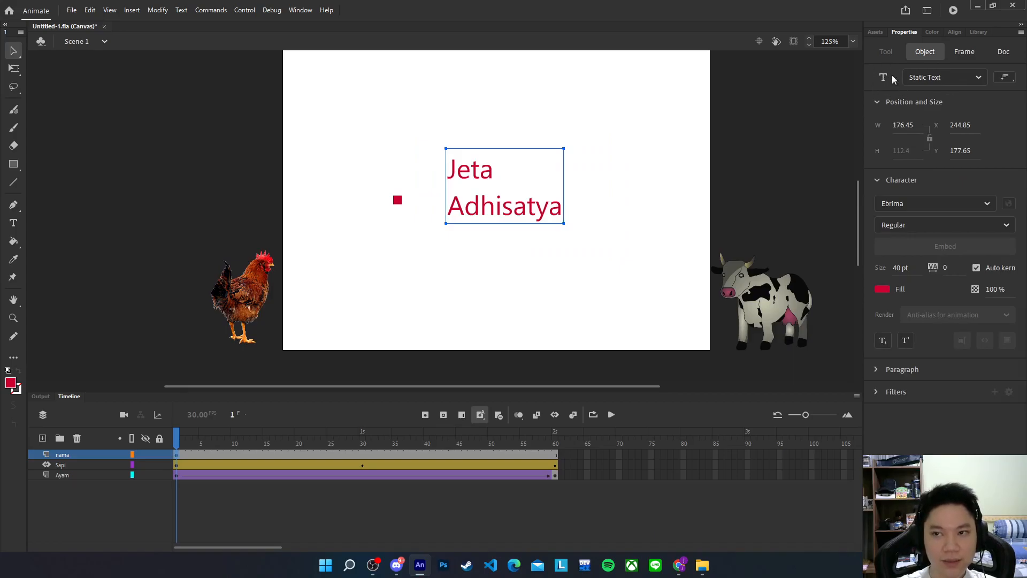
pyautogui.moveTo(370, 169); pyautogui.dragTo(466, 227)
# Return the playhead to frame 1 on the nama layer
pyautogui.rightClick(357, 455)
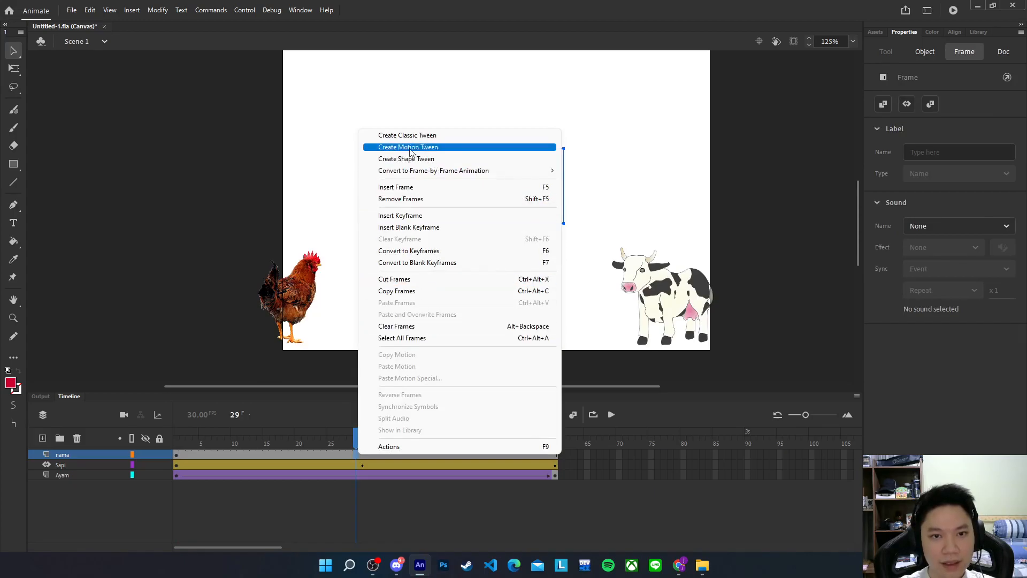
pyautogui.click(695, 130)
pyautogui.click(694, 131)
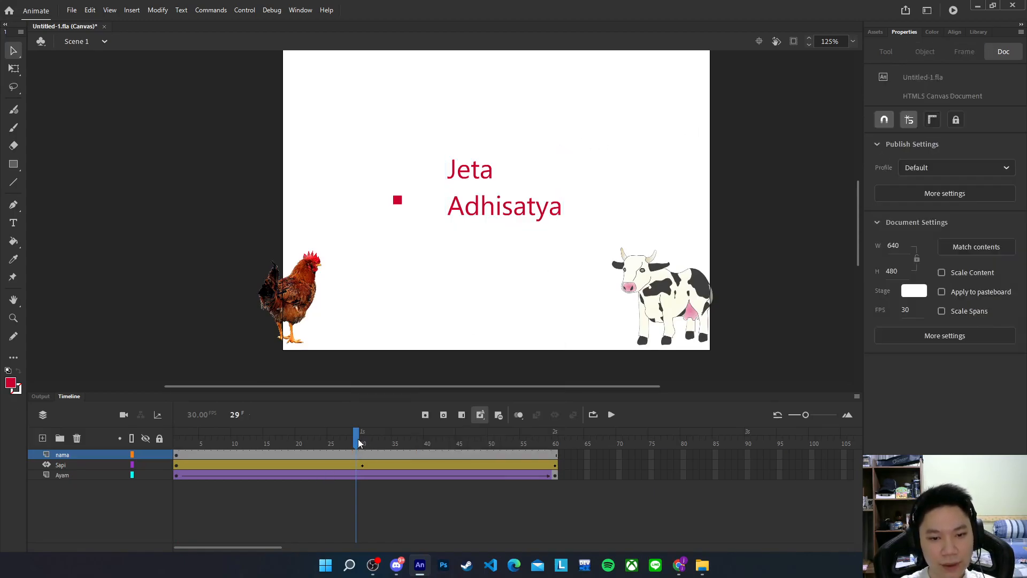
pyautogui.moveTo(357, 442); pyautogui.dragTo(177, 440)
# Select only the name text and break it into individual letters with Ctrl+B
pyautogui.moveTo(338, 123); pyautogui.dragTo(578, 246)
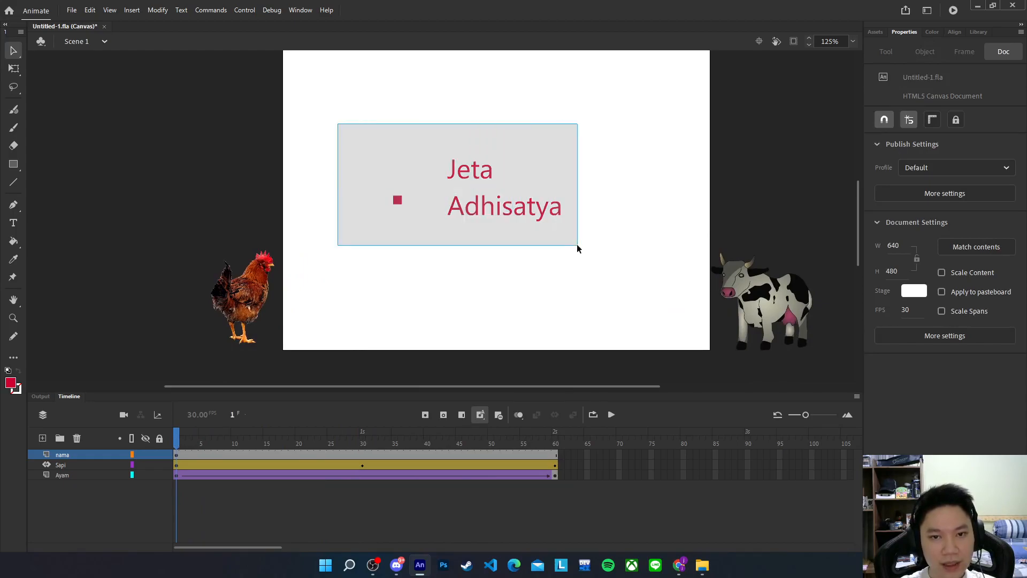
pyautogui.moveTo(412, 133); pyautogui.dragTo(576, 239)
pyautogui.moveTo(394, 113); pyautogui.dragTo(609, 245)
pyautogui.moveTo(419, 129); pyautogui.dragTo(594, 255)
pyautogui.moveTo(377, 185); pyautogui.dragTo(435, 236)
pyautogui.moveTo(433, 159); pyautogui.dragTo(586, 241)
pyautogui.moveTo(429, 152); pyautogui.dragTo(577, 242)
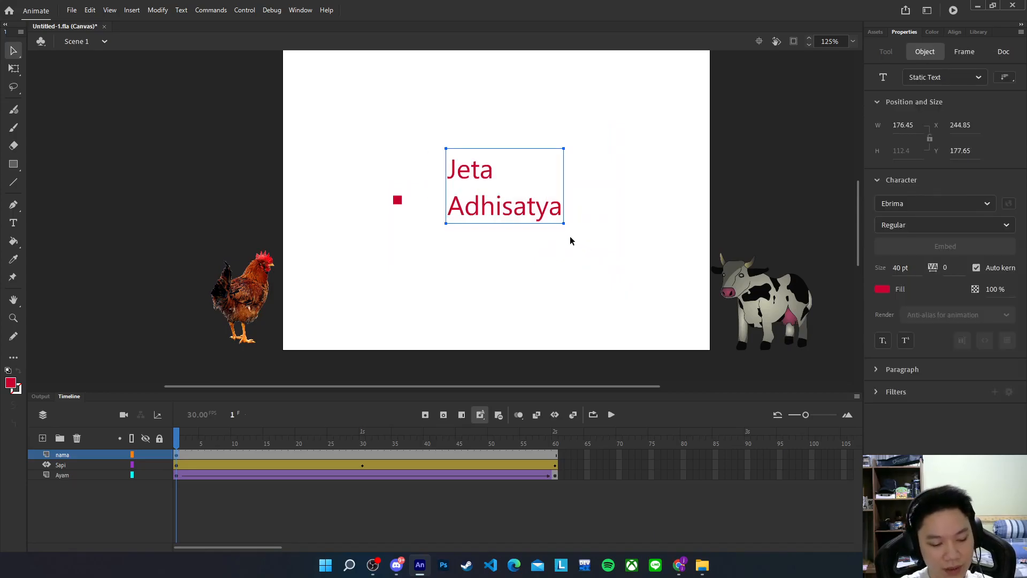
pyautogui.hotkey('ctrl', 'b')
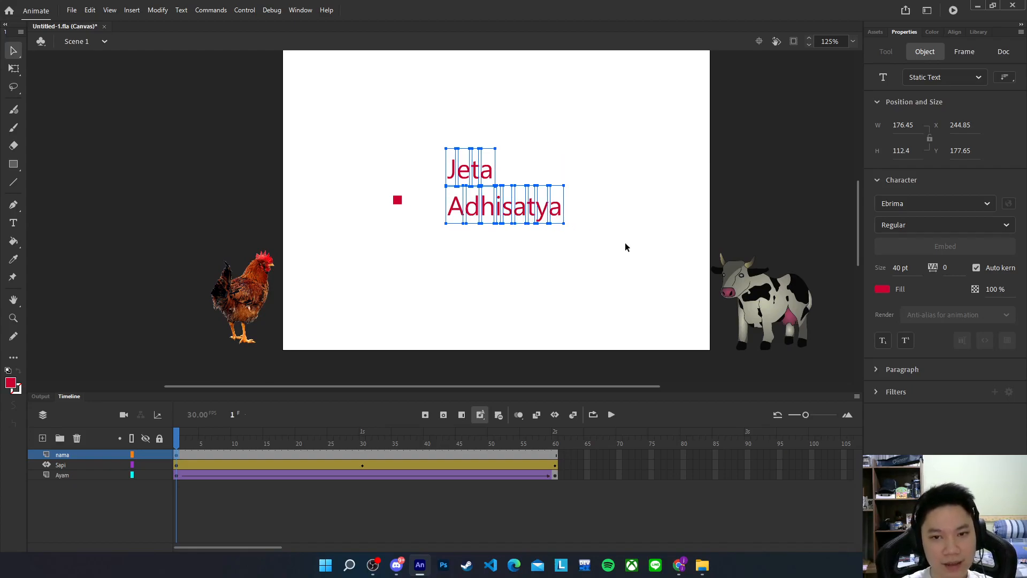
# Break the letters apart again into shapes and select them
pyautogui.hotkey('ctrl', 'b')
pyautogui.click(597, 234)
pyautogui.moveTo(422, 127); pyautogui.dragTo(603, 265)
pyautogui.moveTo(433, 131); pyautogui.dragTo(593, 238)
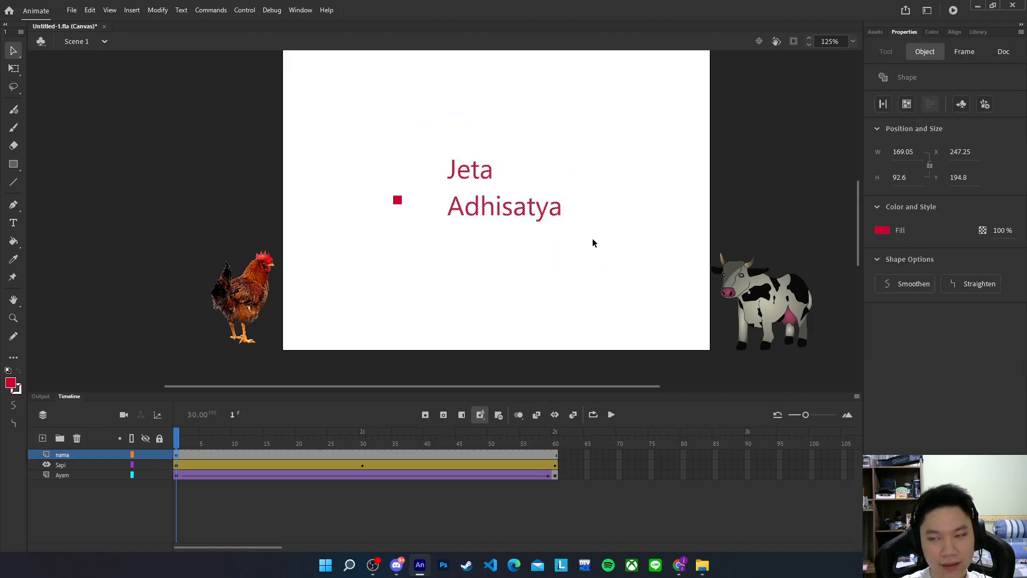
pyautogui.click(592, 239)
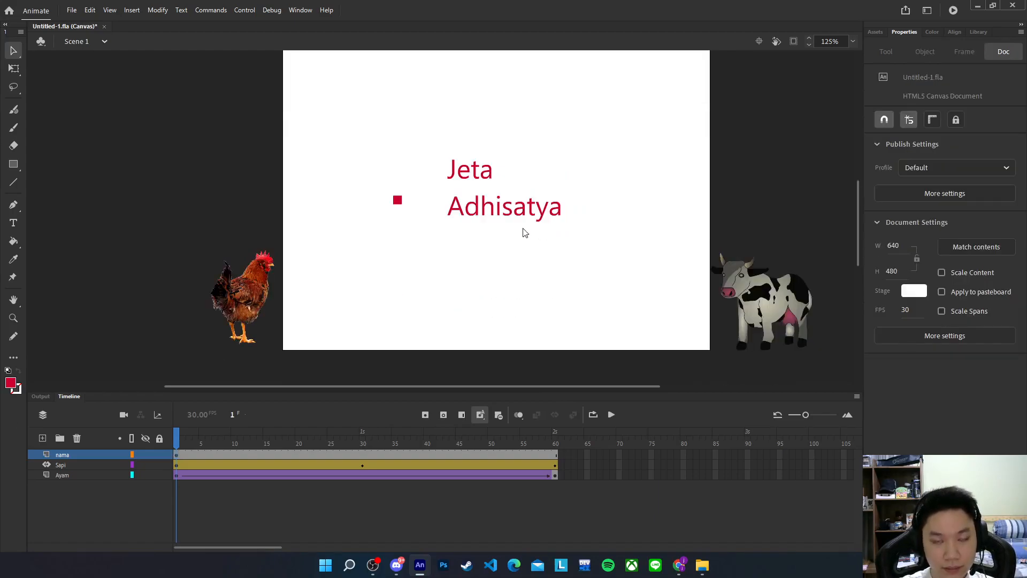
pyautogui.moveTo(422, 138); pyautogui.dragTo(575, 249)
# Convert frame 60 of the nama layer to a keyframe and play the animation
pyautogui.moveTo(174, 433); pyautogui.dragTo(556, 434)
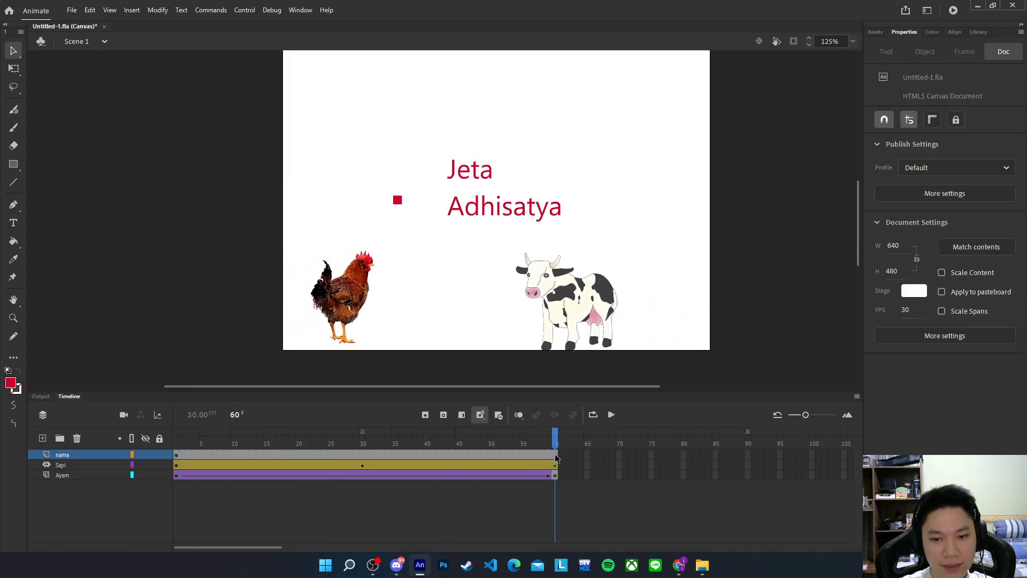
pyautogui.rightClick(555, 454)
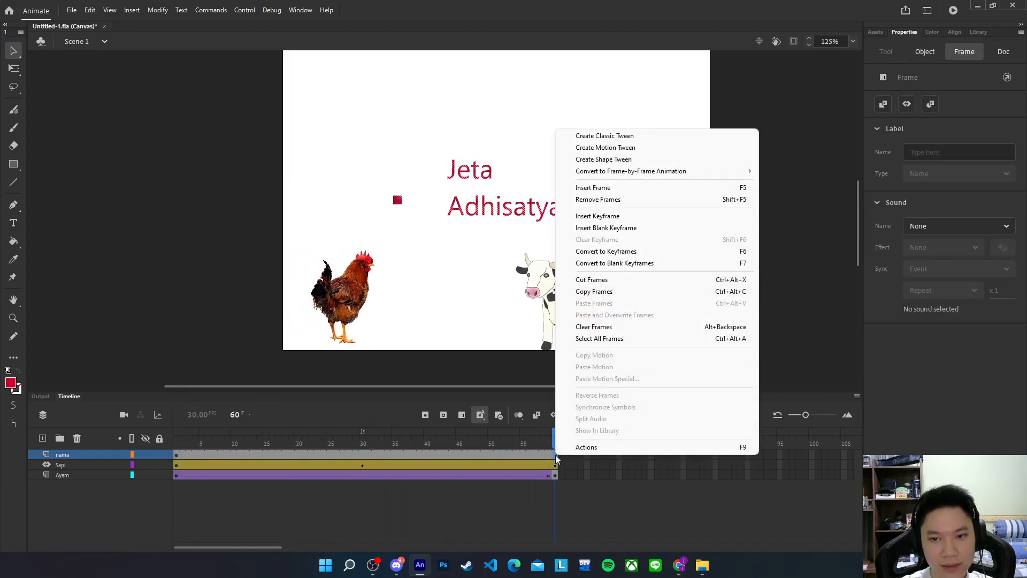
pyautogui.click(656, 252)
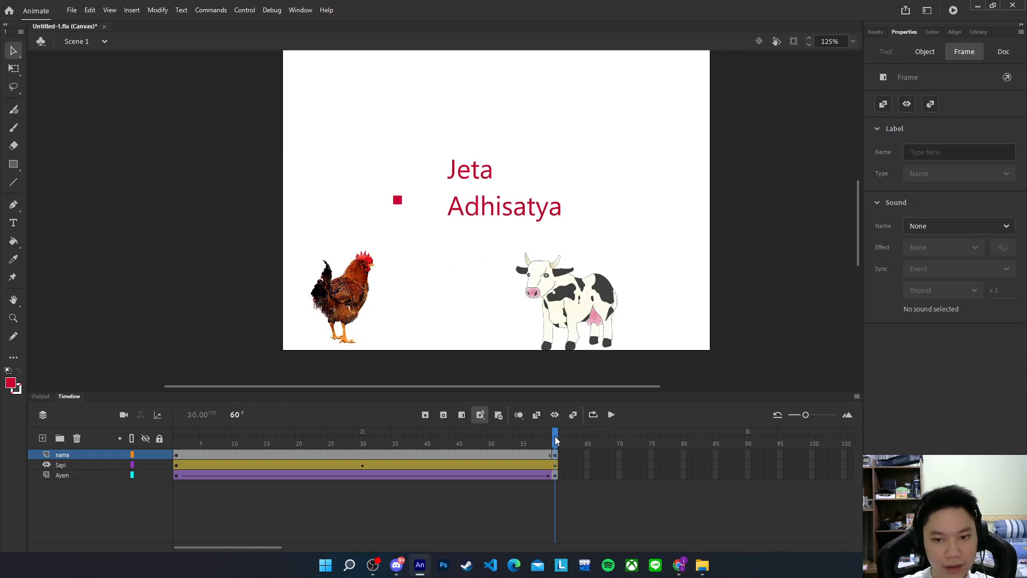
pyautogui.press('Return')
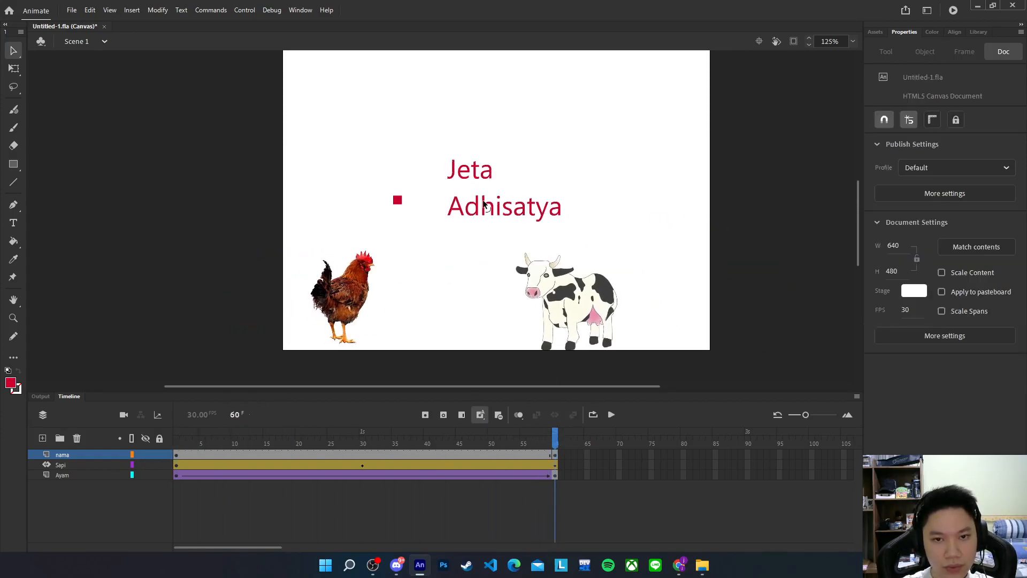
# Create a shape tween within the nama span and scrub to preview it
pyautogui.click(422, 208)
pyautogui.click(368, 455)
pyautogui.rightClick(368, 454)
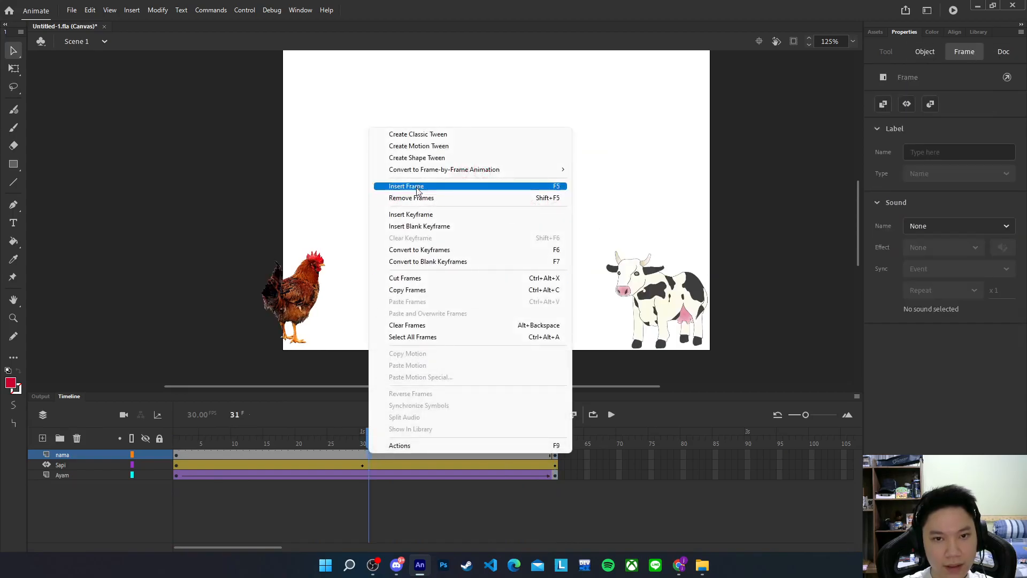
pyautogui.click(418, 156)
pyautogui.moveTo(367, 444); pyautogui.dragTo(589, 427)
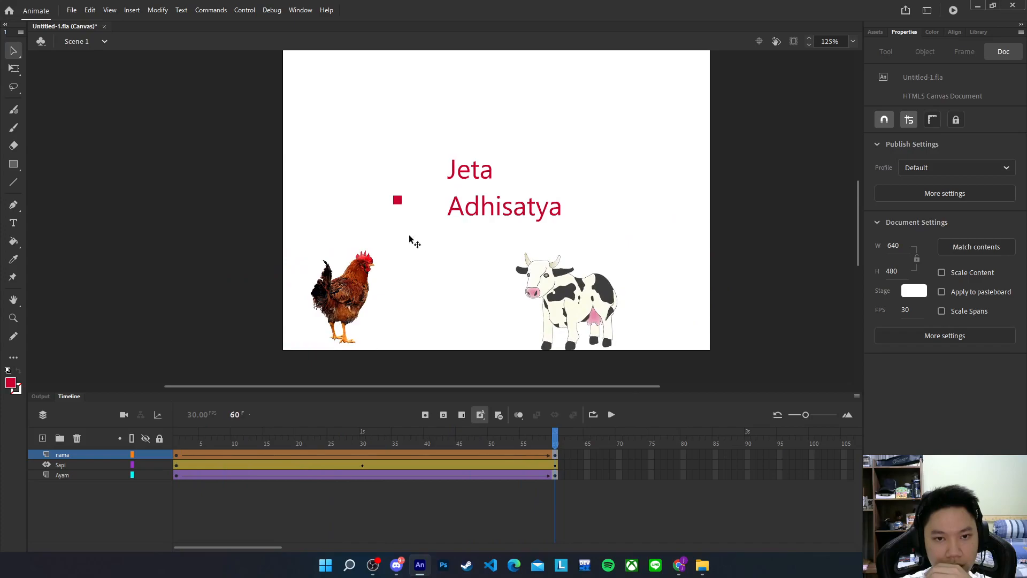
# Delete the red square from frame 60 and scrub back to frame 1
pyautogui.click(176, 456)
pyautogui.click(554, 457)
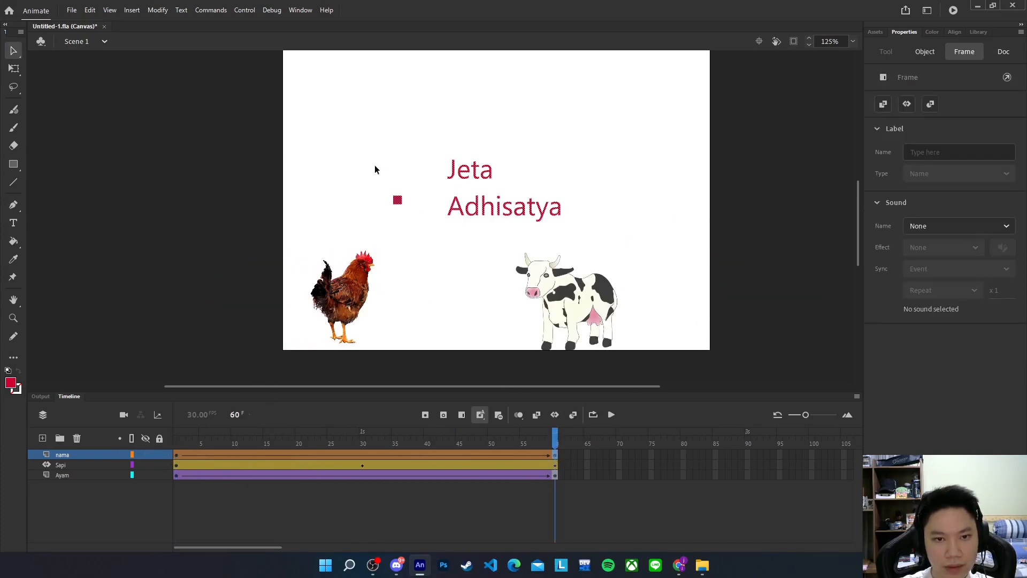
pyautogui.moveTo(357, 160); pyautogui.dragTo(436, 233)
pyautogui.press('Delete')
pyautogui.moveTo(555, 442); pyautogui.dragTo(63, 427)
# At frame 1, set the small square's fill to white and scrub to preview the tween
pyautogui.moveTo(372, 183); pyautogui.dragTo(423, 212)
pyautogui.moveTo(345, 102); pyautogui.dragTo(596, 268)
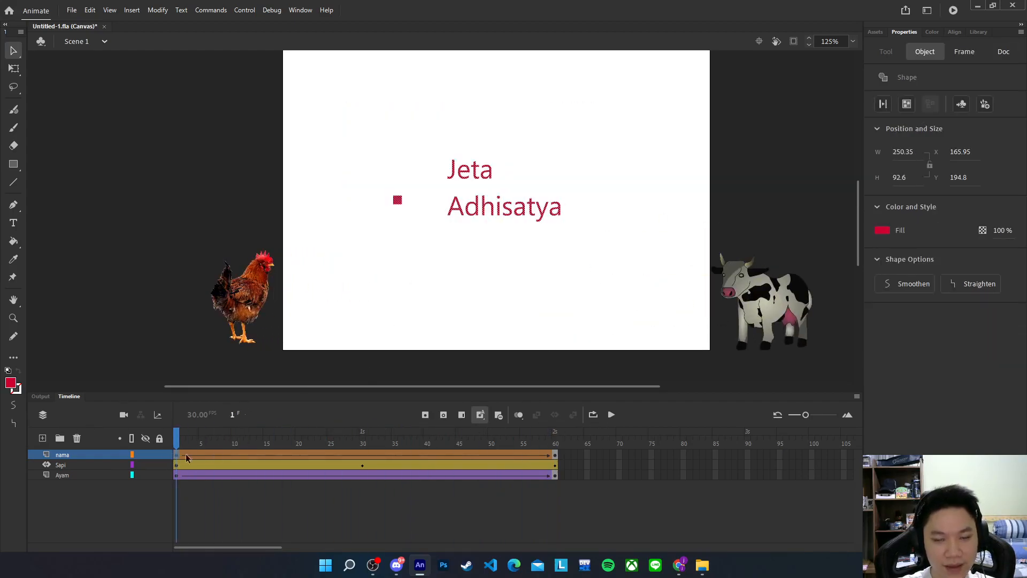
pyautogui.click(881, 230)
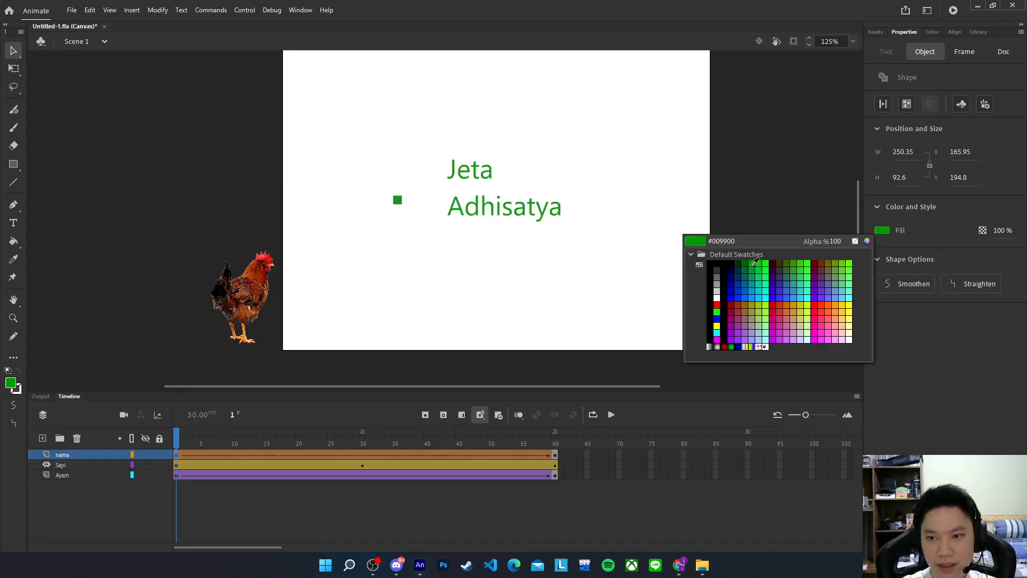
pyautogui.click(733, 260)
pyautogui.moveTo(178, 440)
pyautogui.mouseDown()
pyautogui.moveTo(558, 434)
pyautogui.moveTo(176, 436)
pyautogui.mouseUp()
pyautogui.click(387, 232)
pyautogui.moveTo(360, 156); pyautogui.dragTo(442, 224)
pyautogui.click(882, 231)
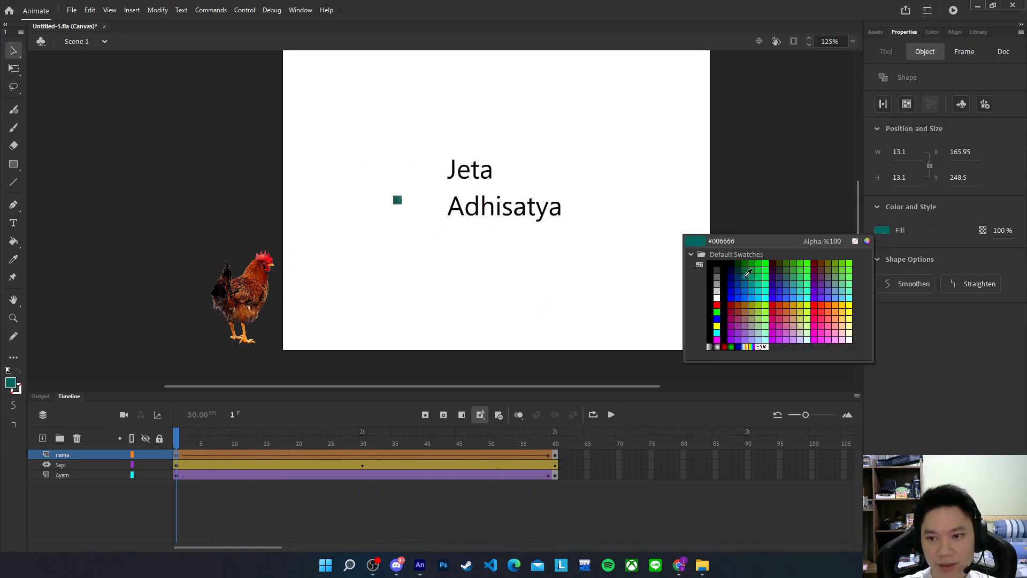
pyautogui.click(718, 298)
pyautogui.click(595, 287)
pyautogui.moveTo(178, 441); pyautogui.dragTo(573, 443)
# Test the movie with Ctrl+Enter and watch the chicken, cow and morphing name loop in Chrome
pyautogui.hotkey('ctrl', 'Return')
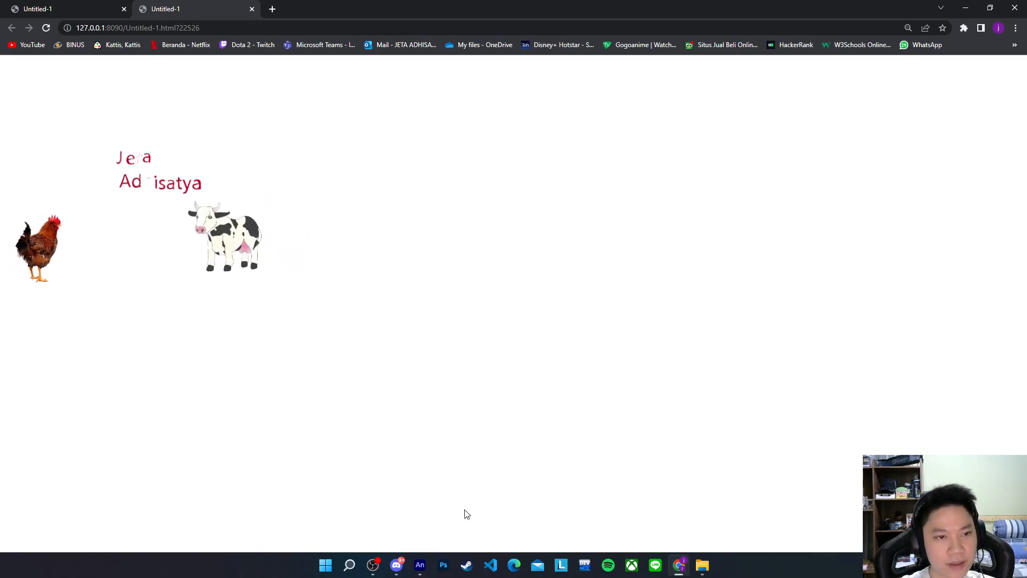
pyautogui.click(375, 565)
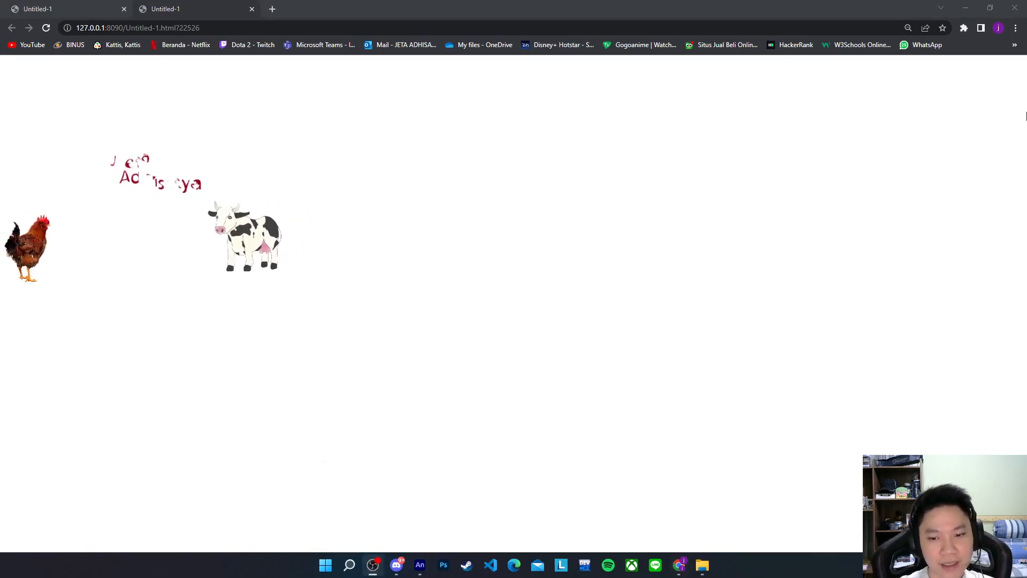